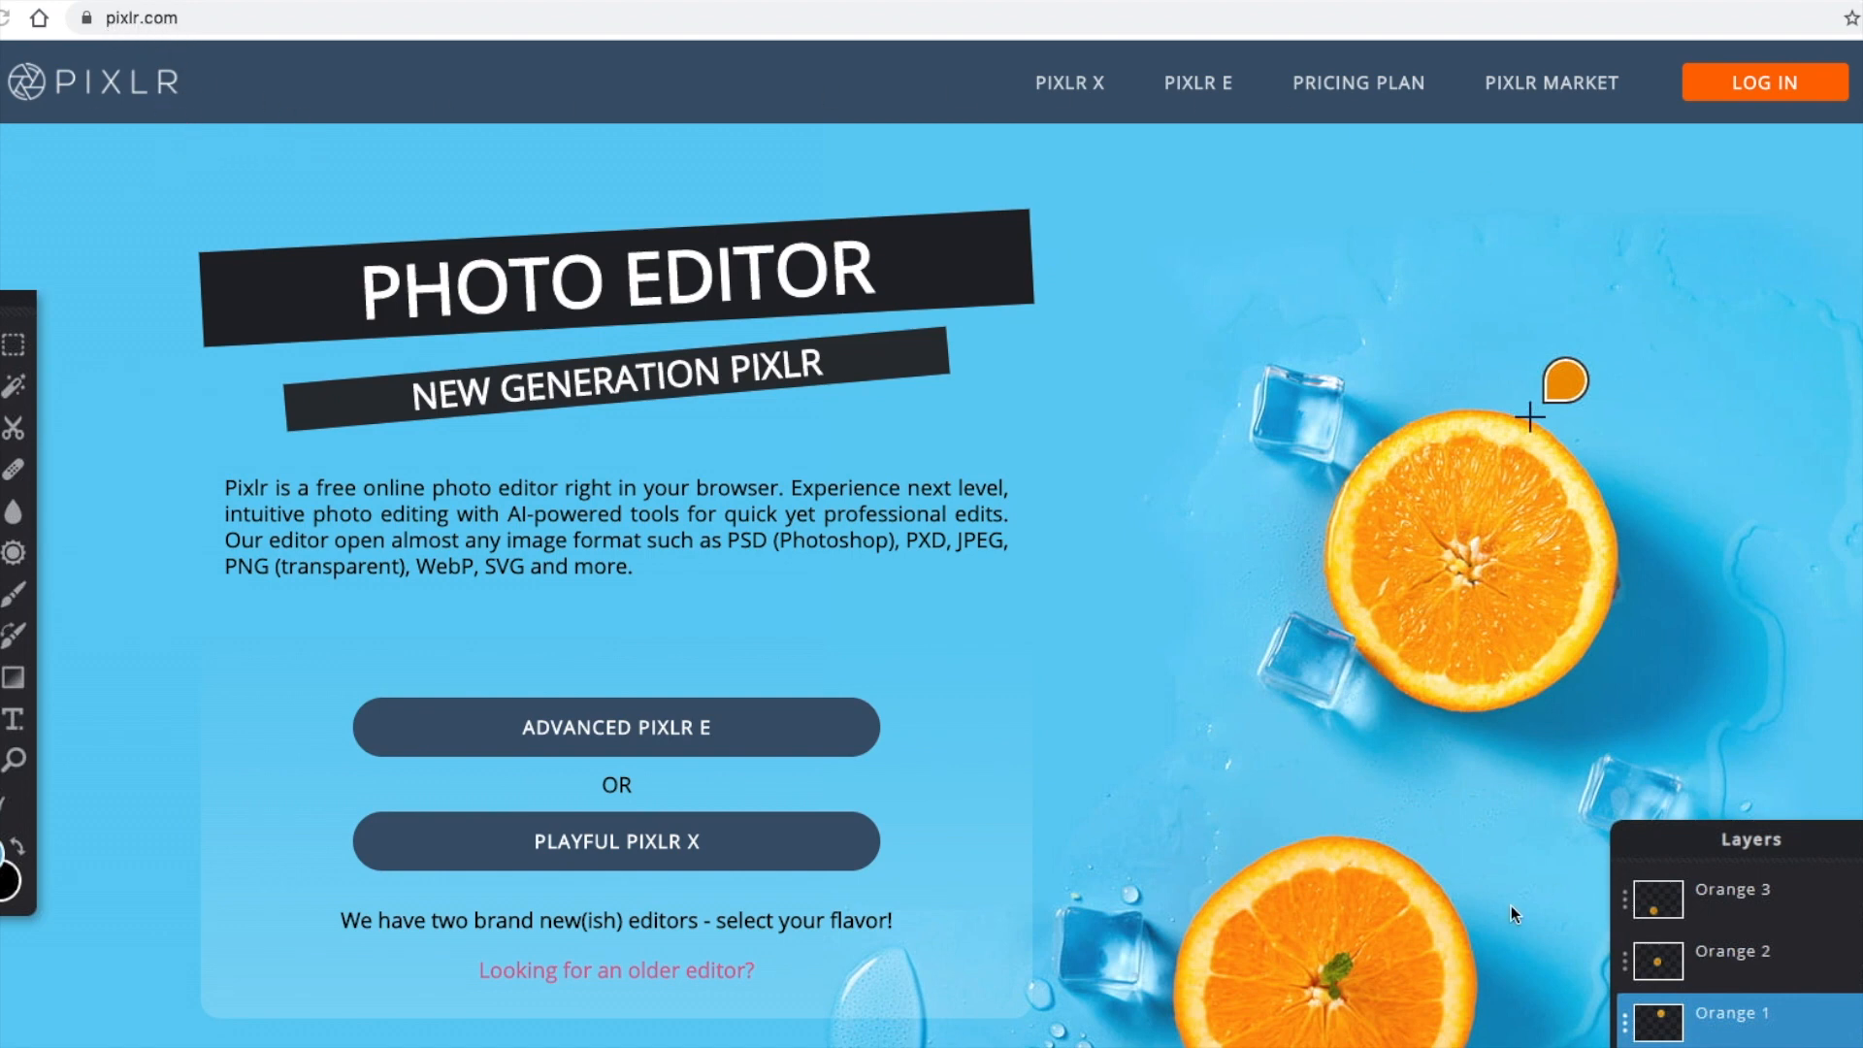
Open the Pixlr X editor and load the fish drawing MicrosoftTeams-image (3).png from the Downloads folder.
scroll(1069, 91, down, 1)
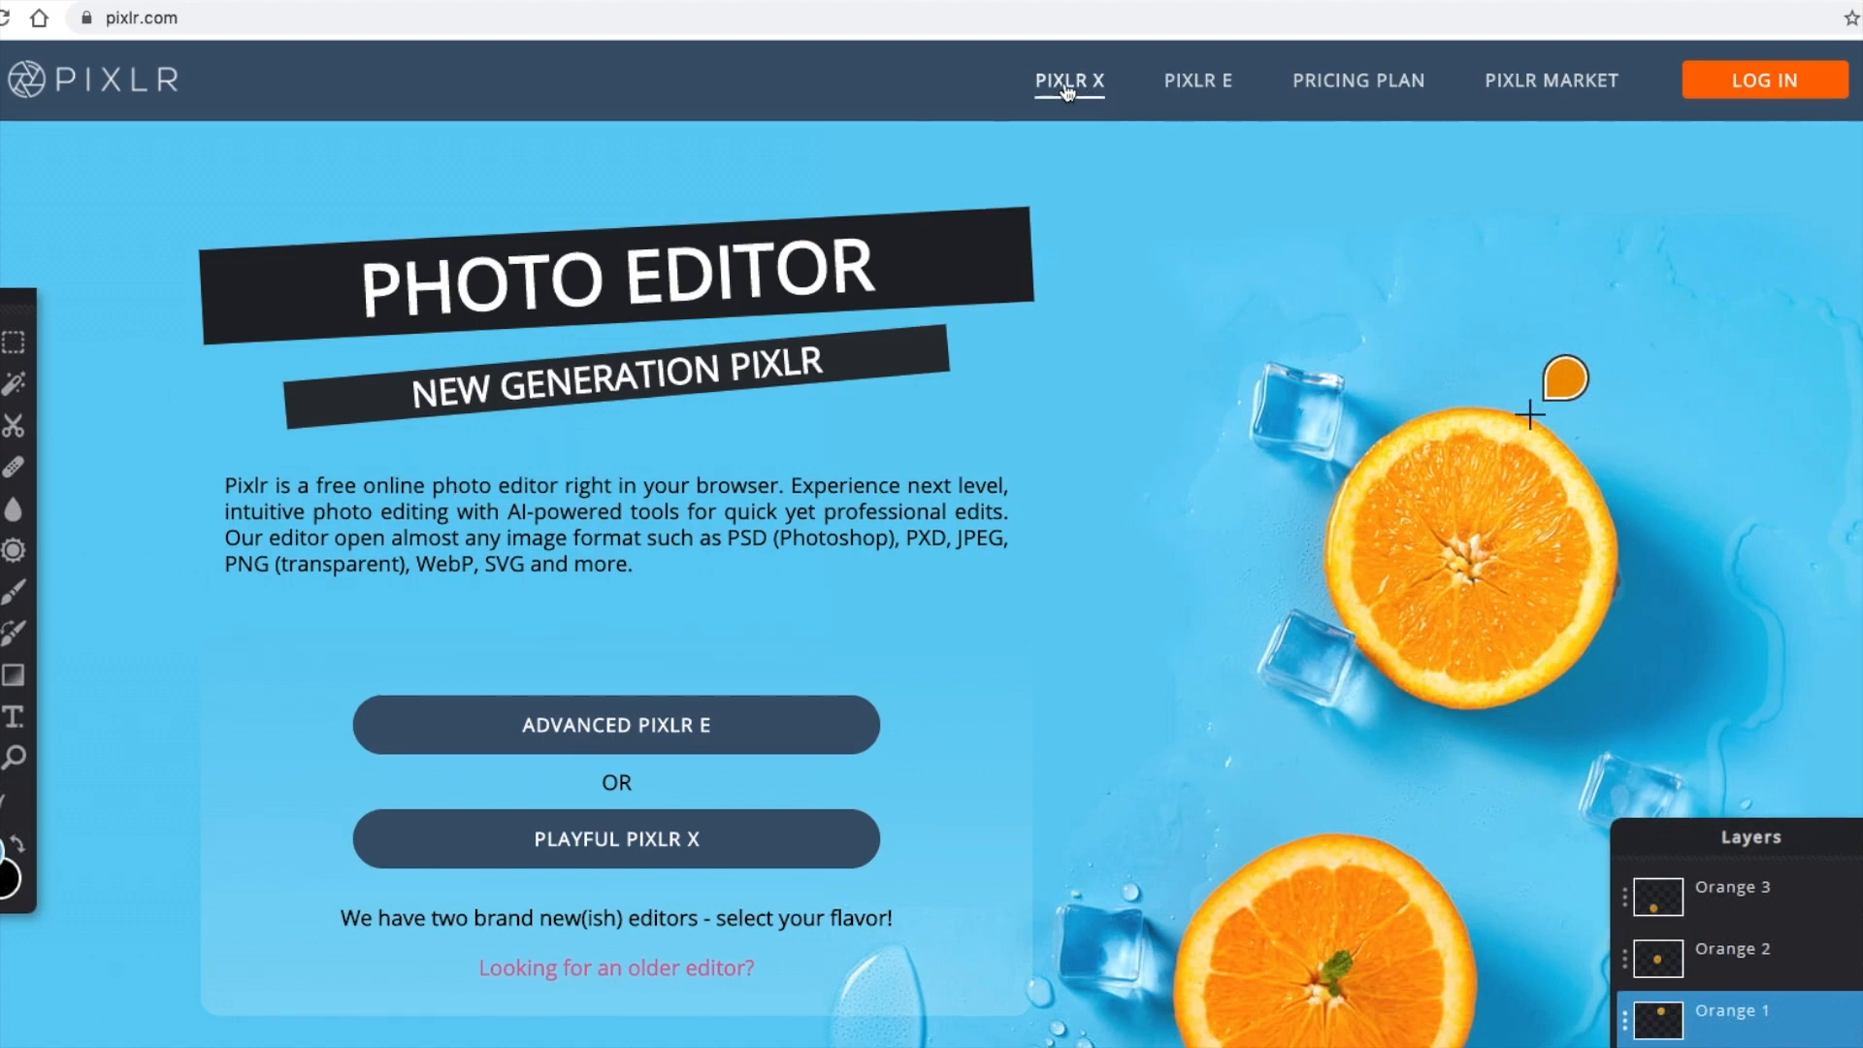
click(1068, 87)
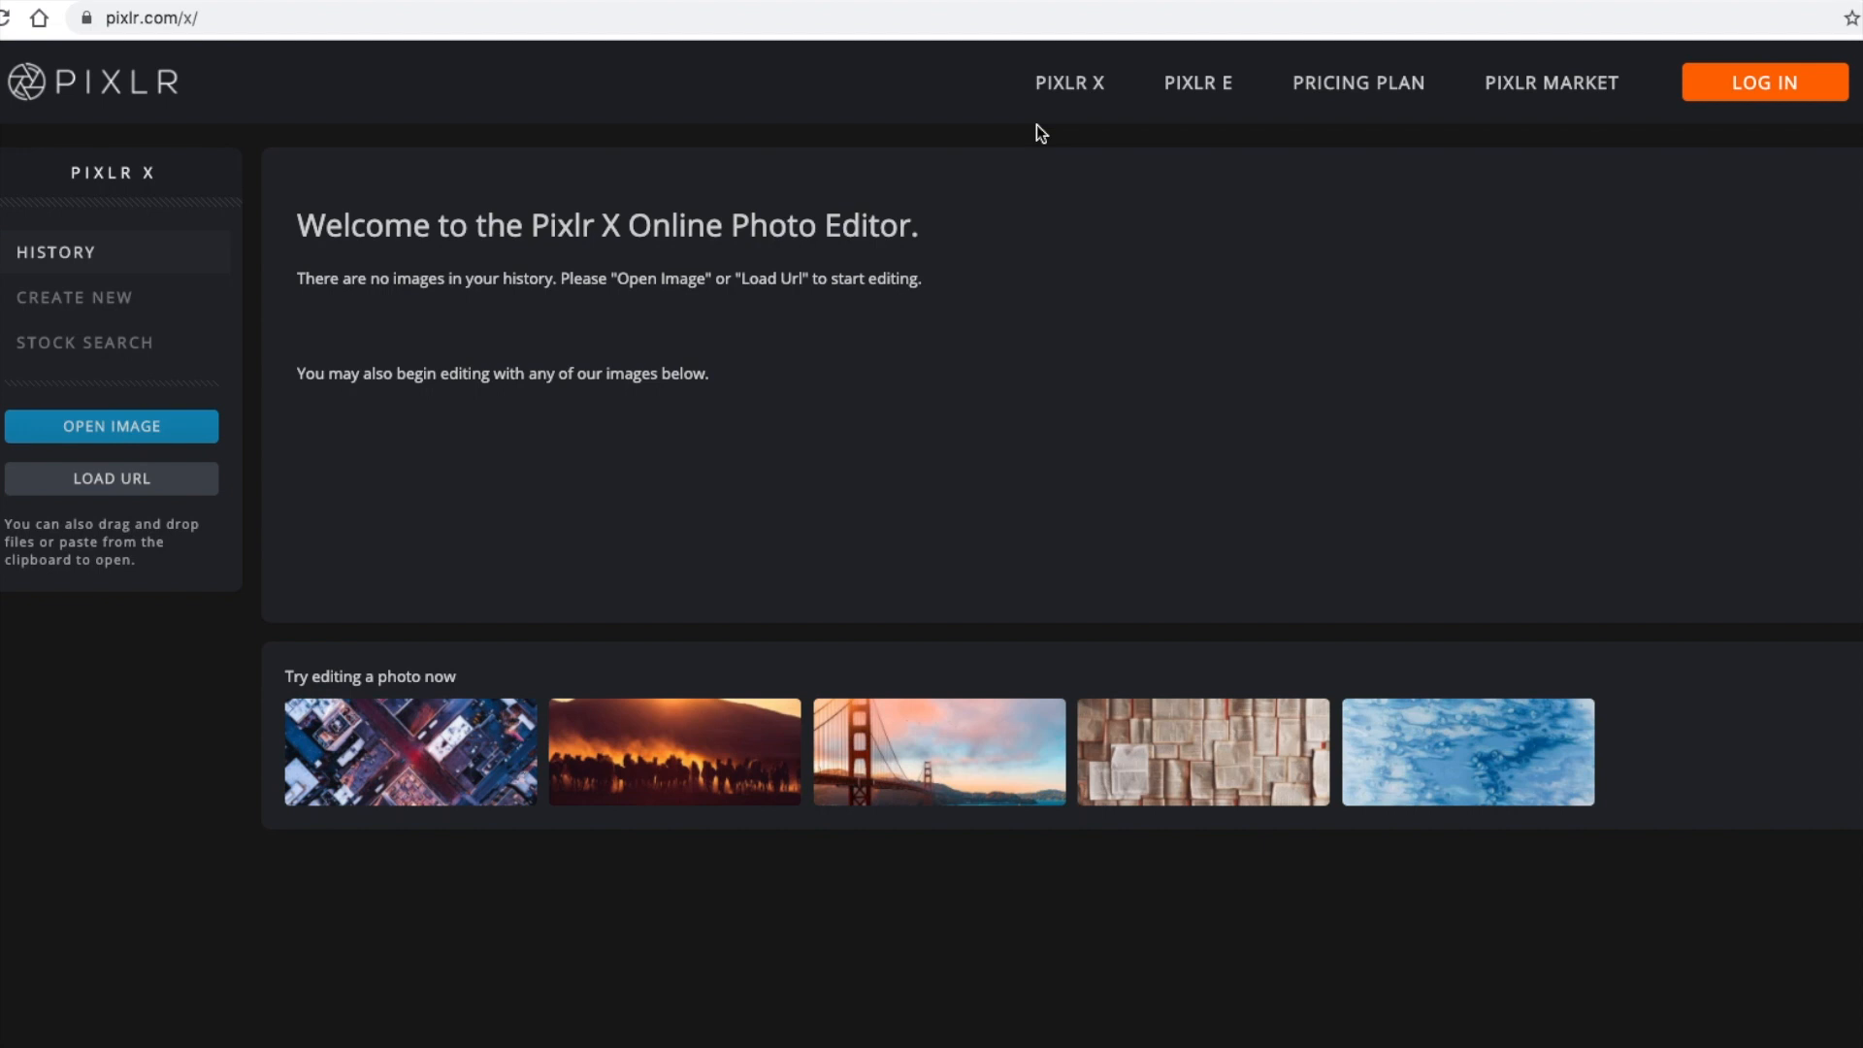
click(137, 437)
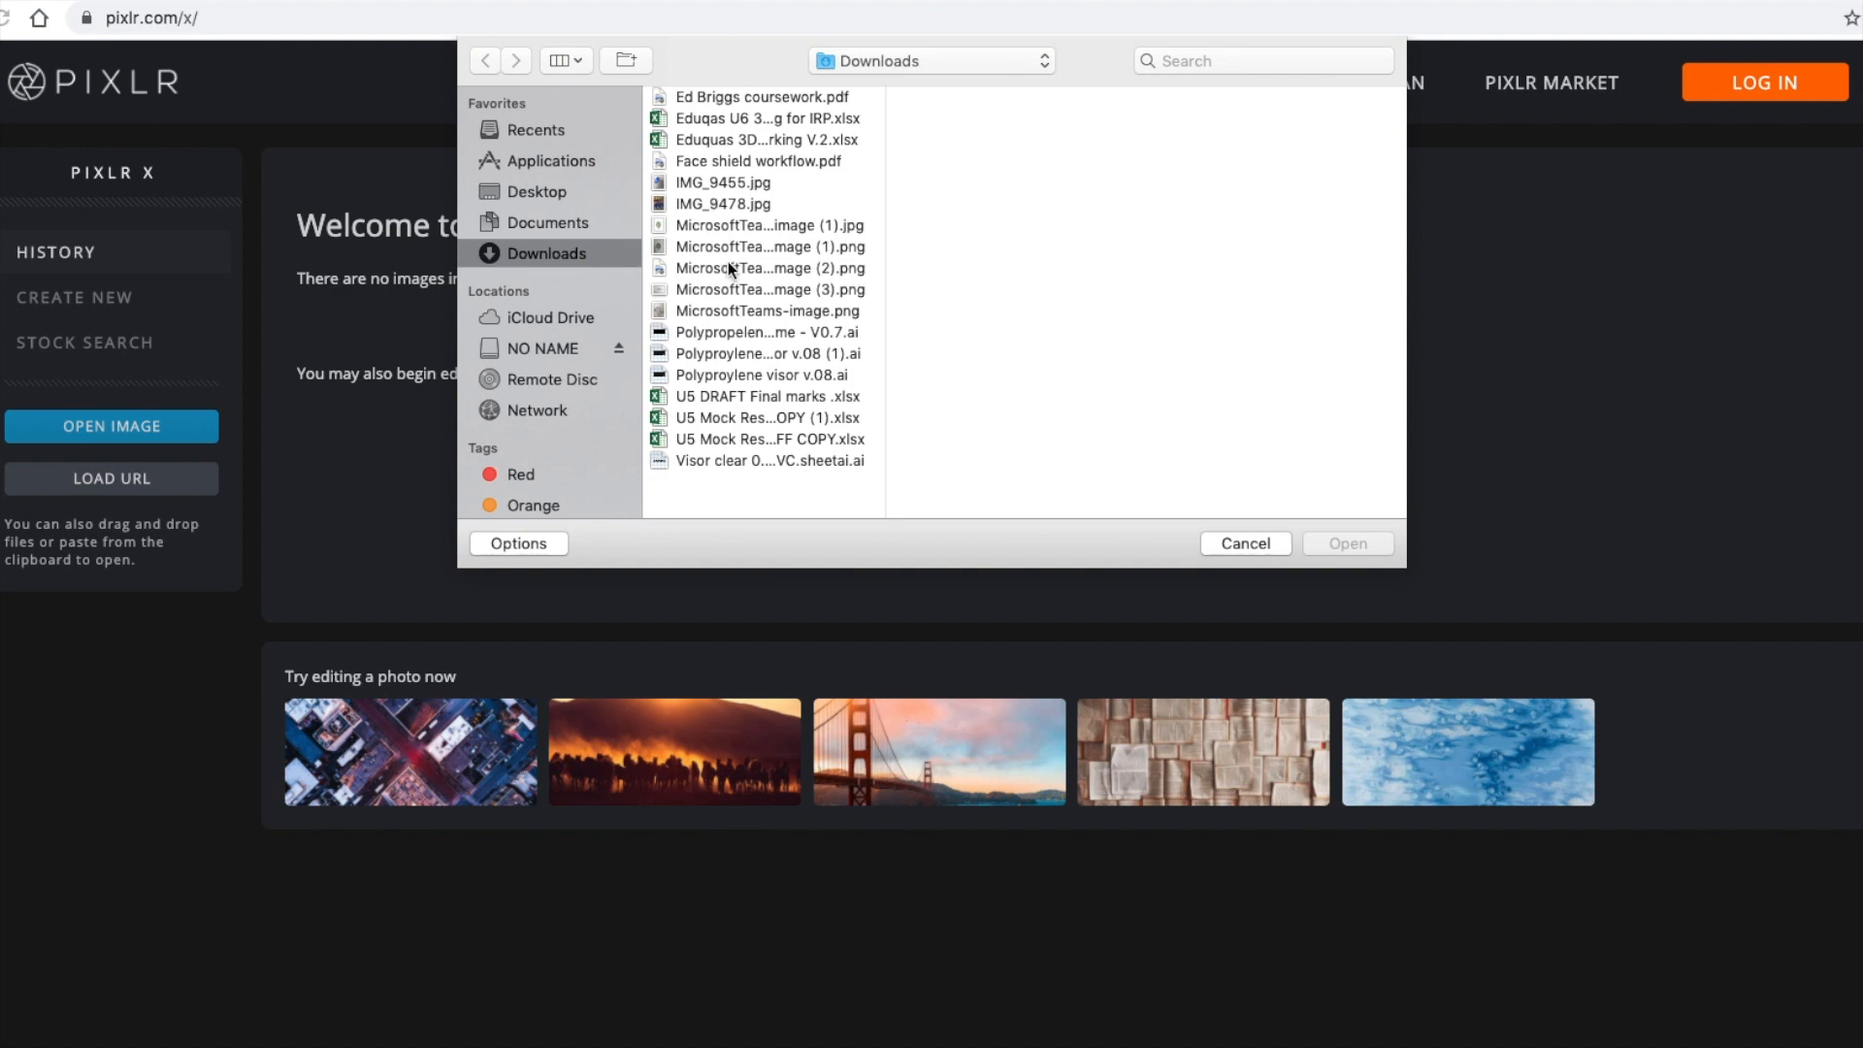
click(719, 310)
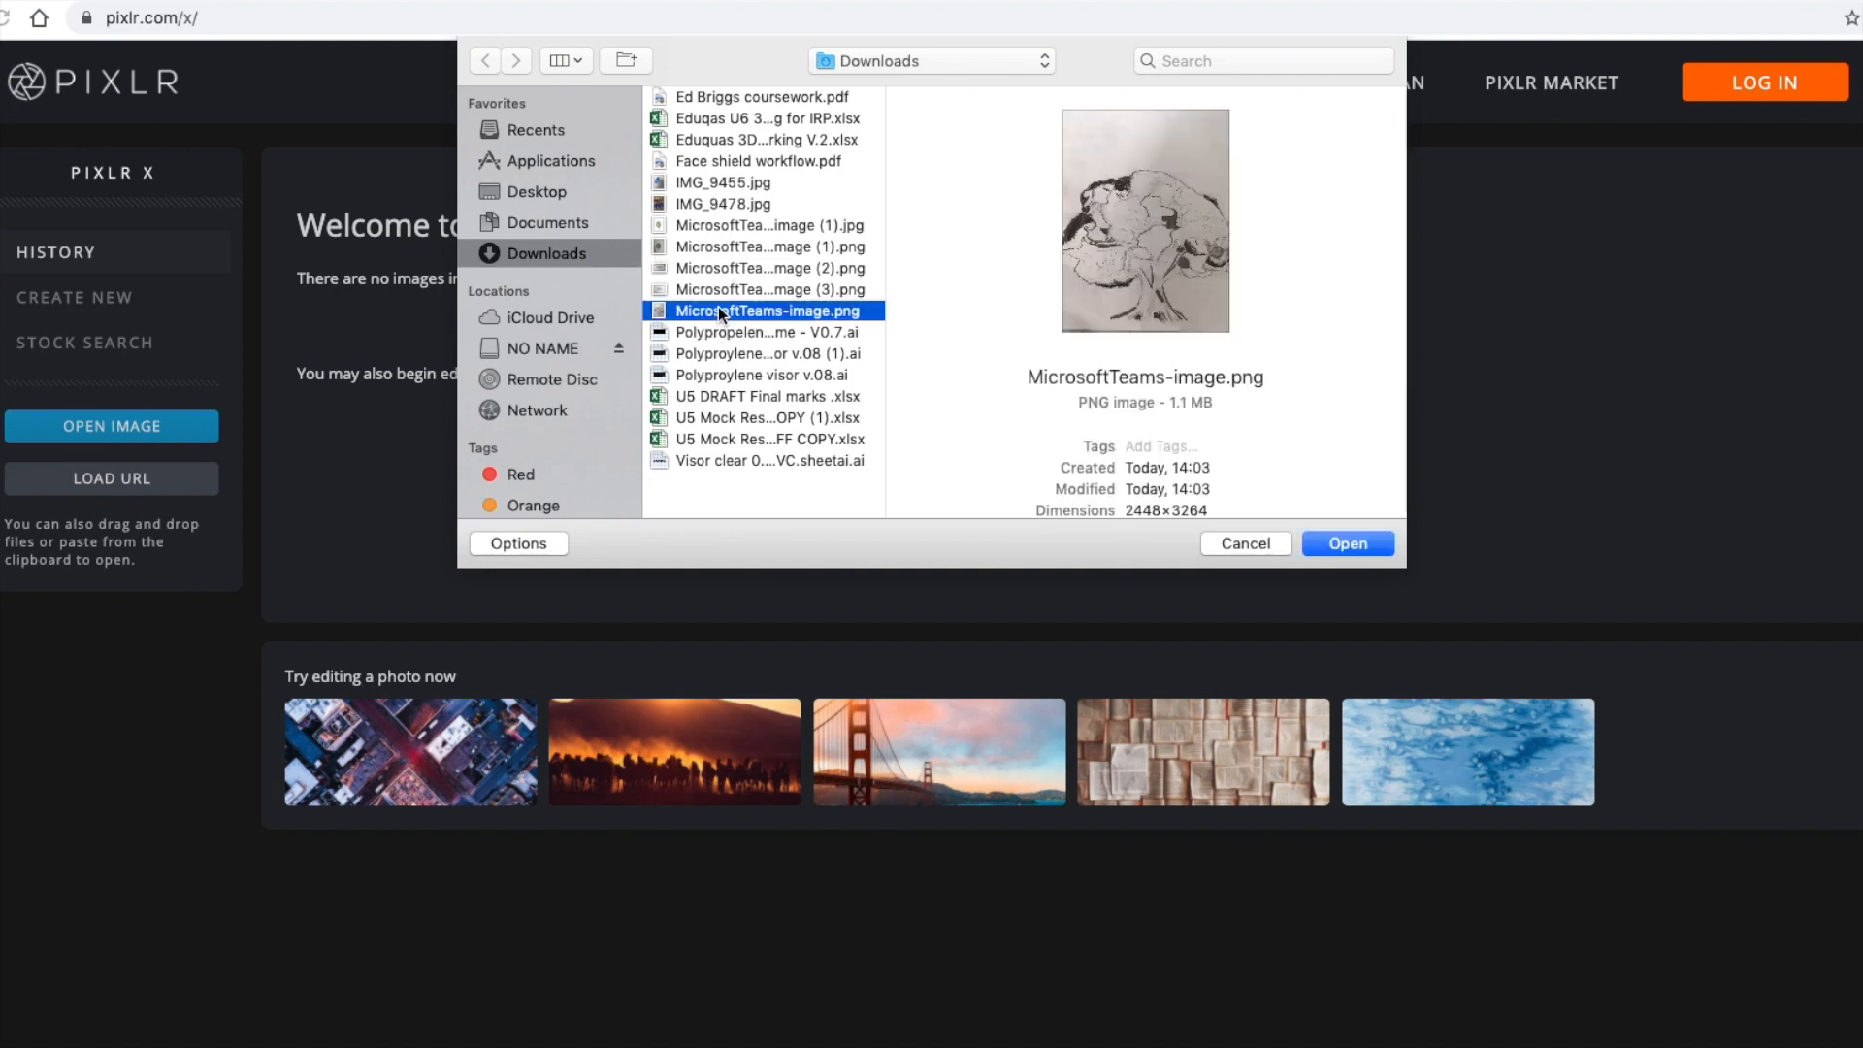
key(Up)
key(Up)
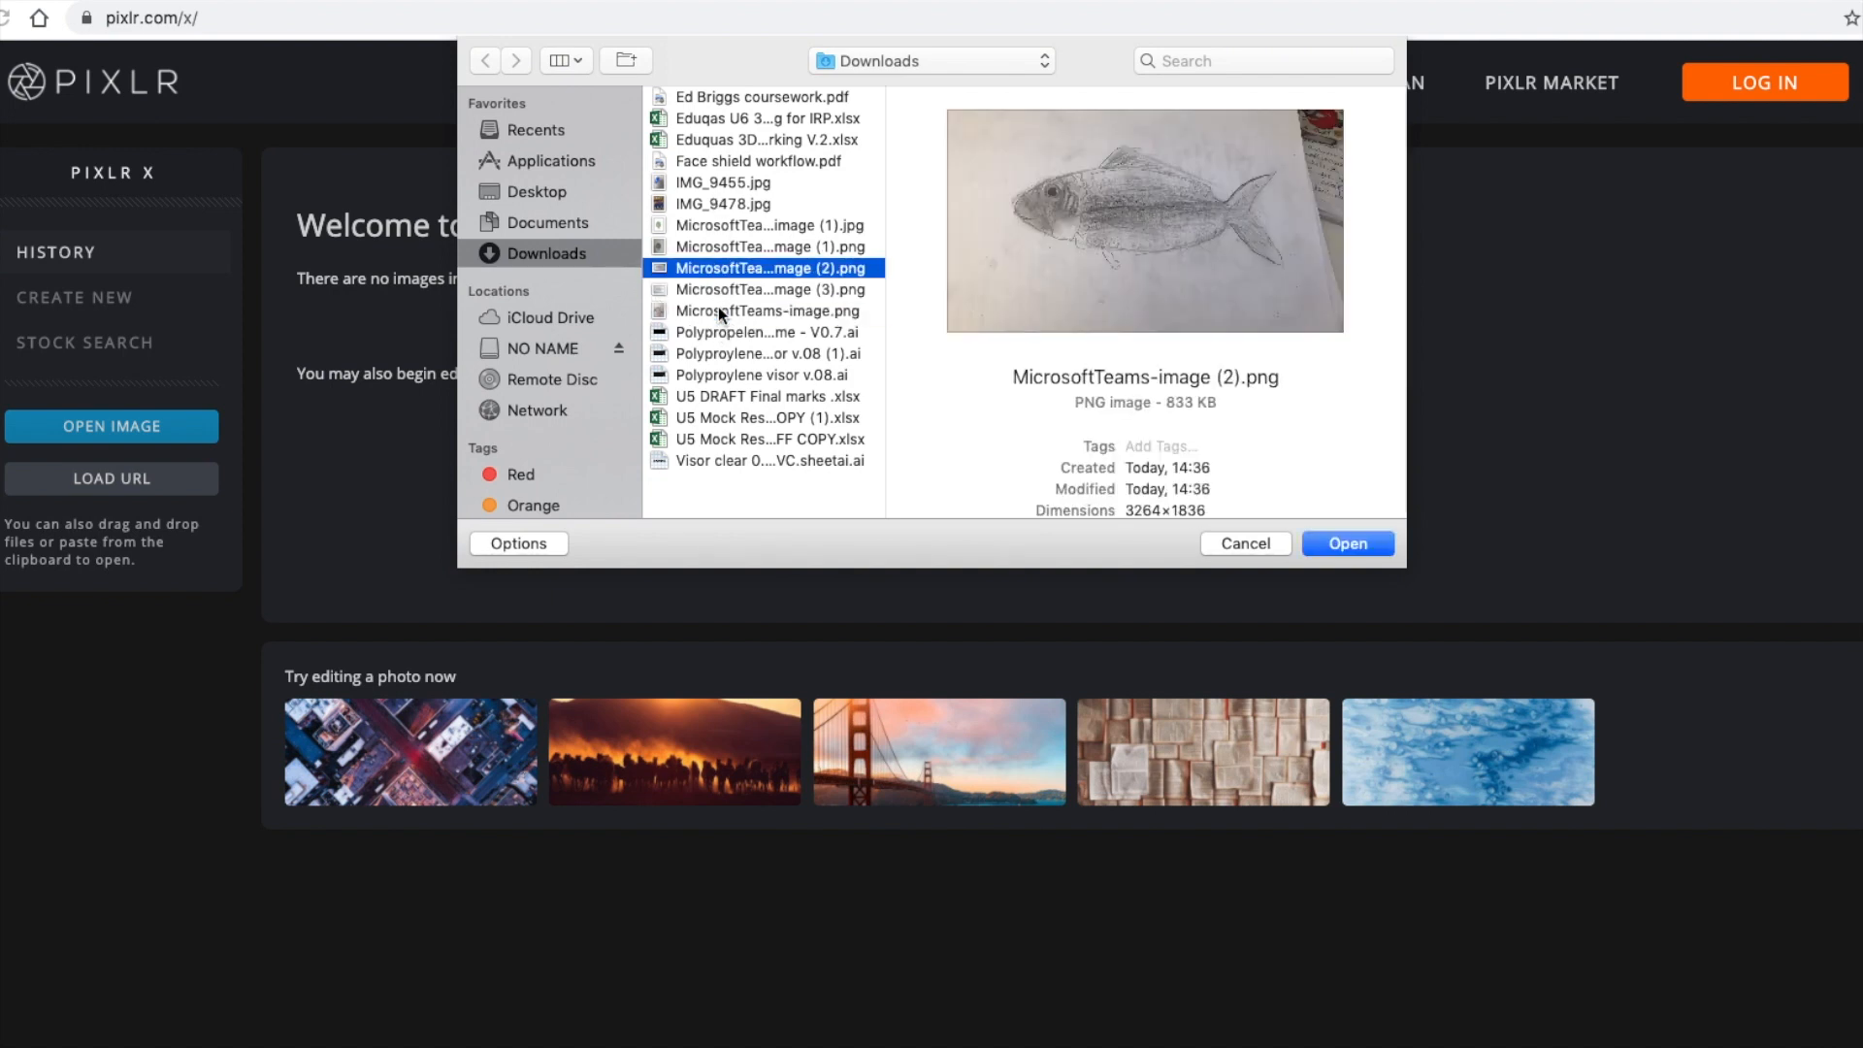
key(Down)
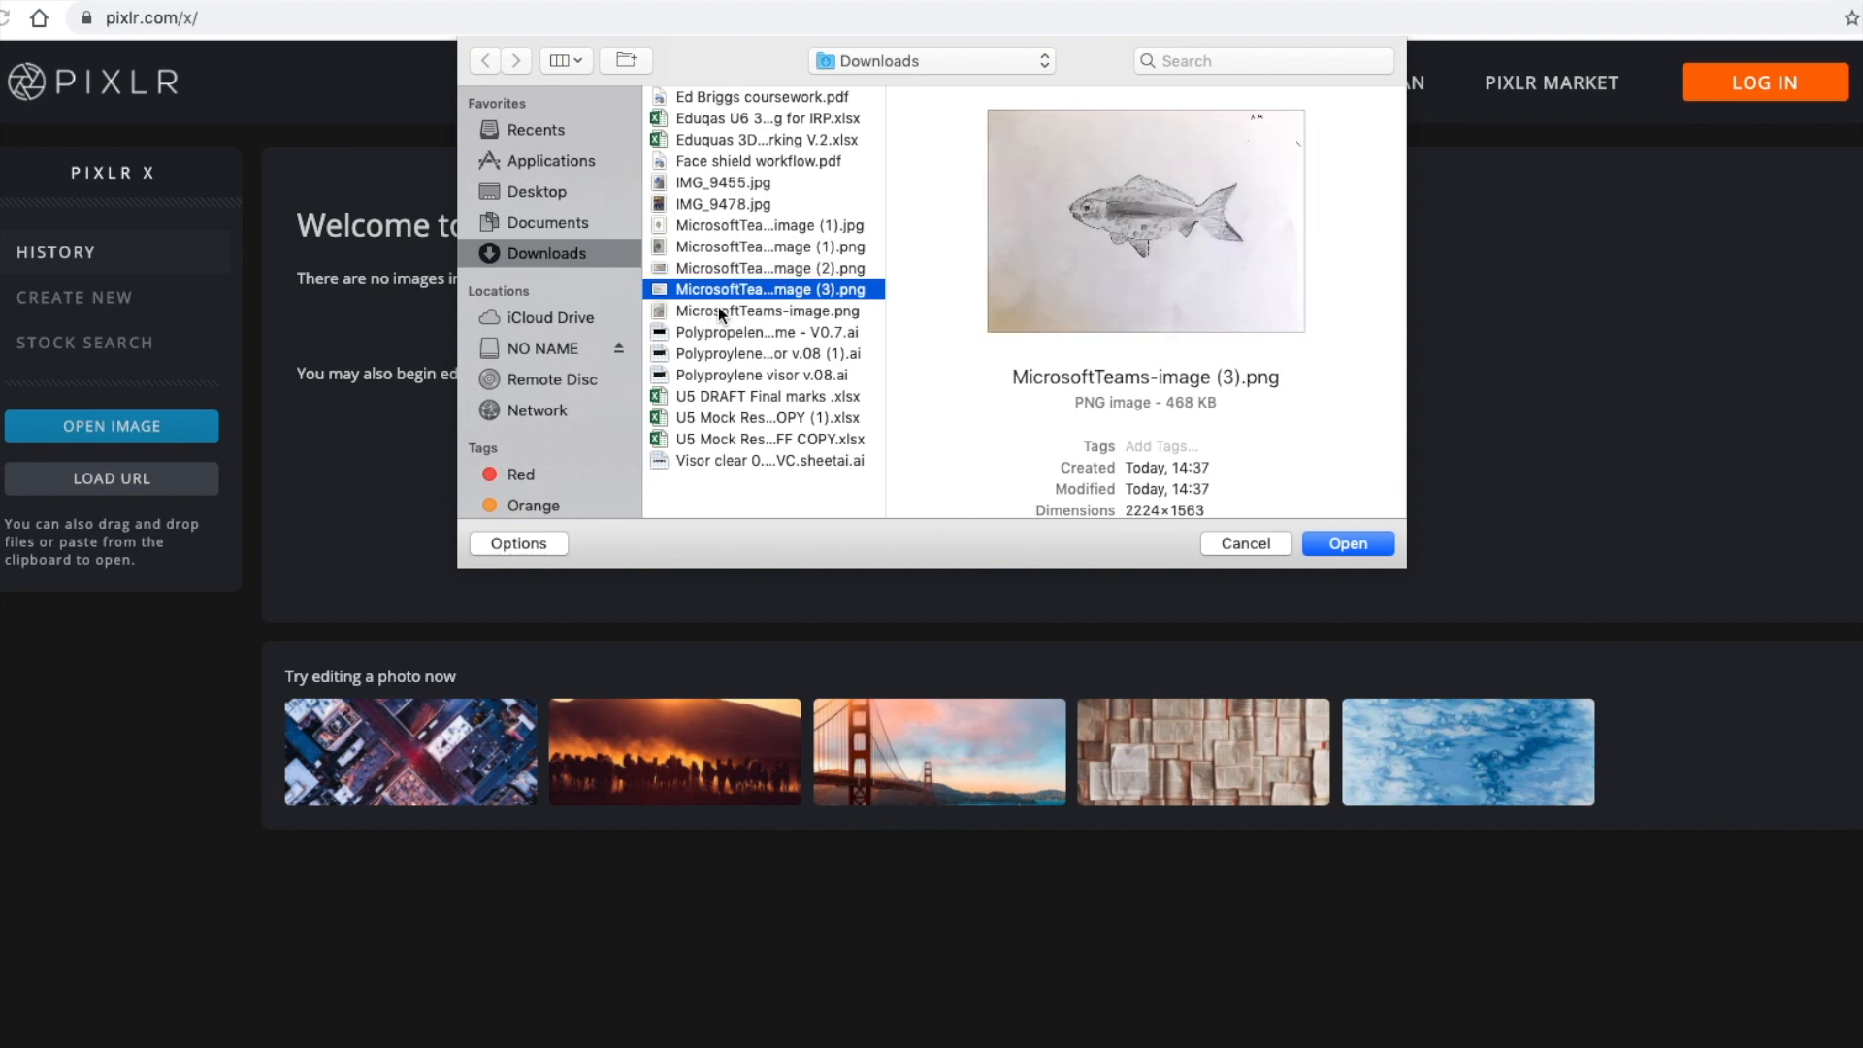
click(1347, 544)
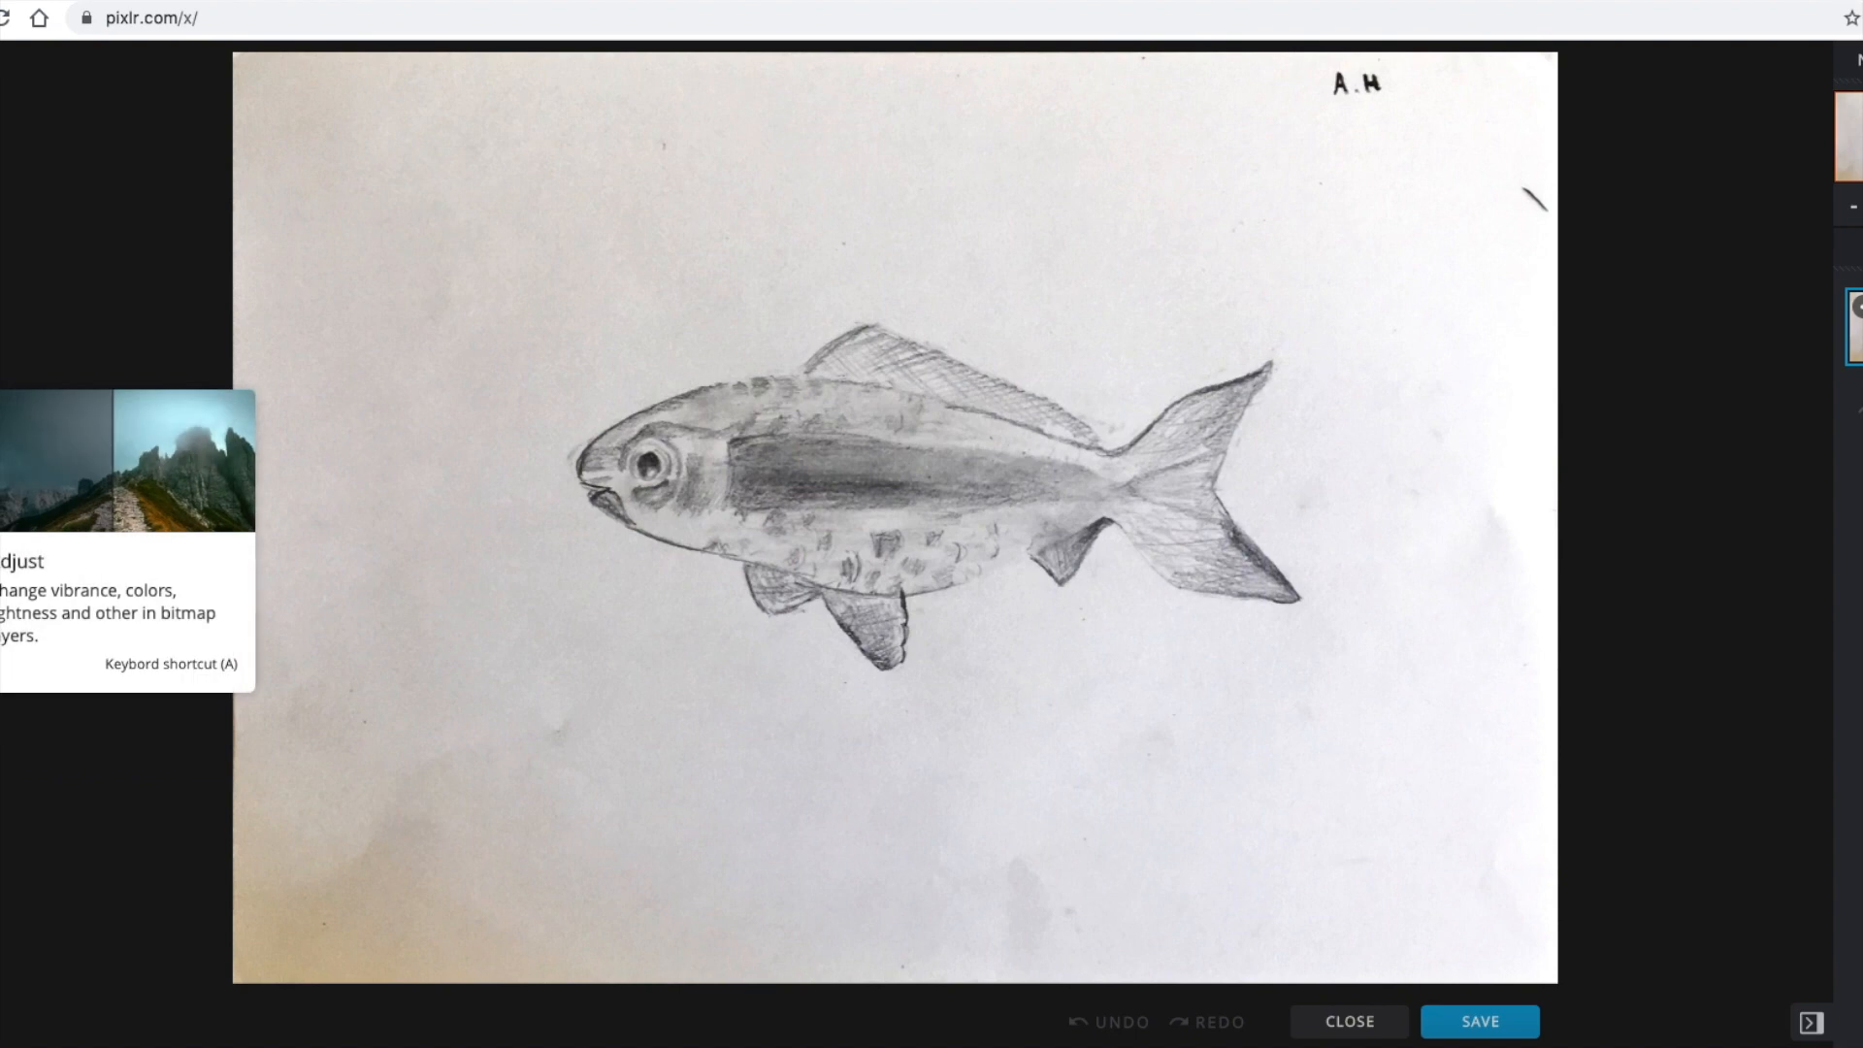
Start adjusting the image and set its saturation to -100 to remove the yellow tint from the paper.
key(a)
scroll(121, 557, down, 1)
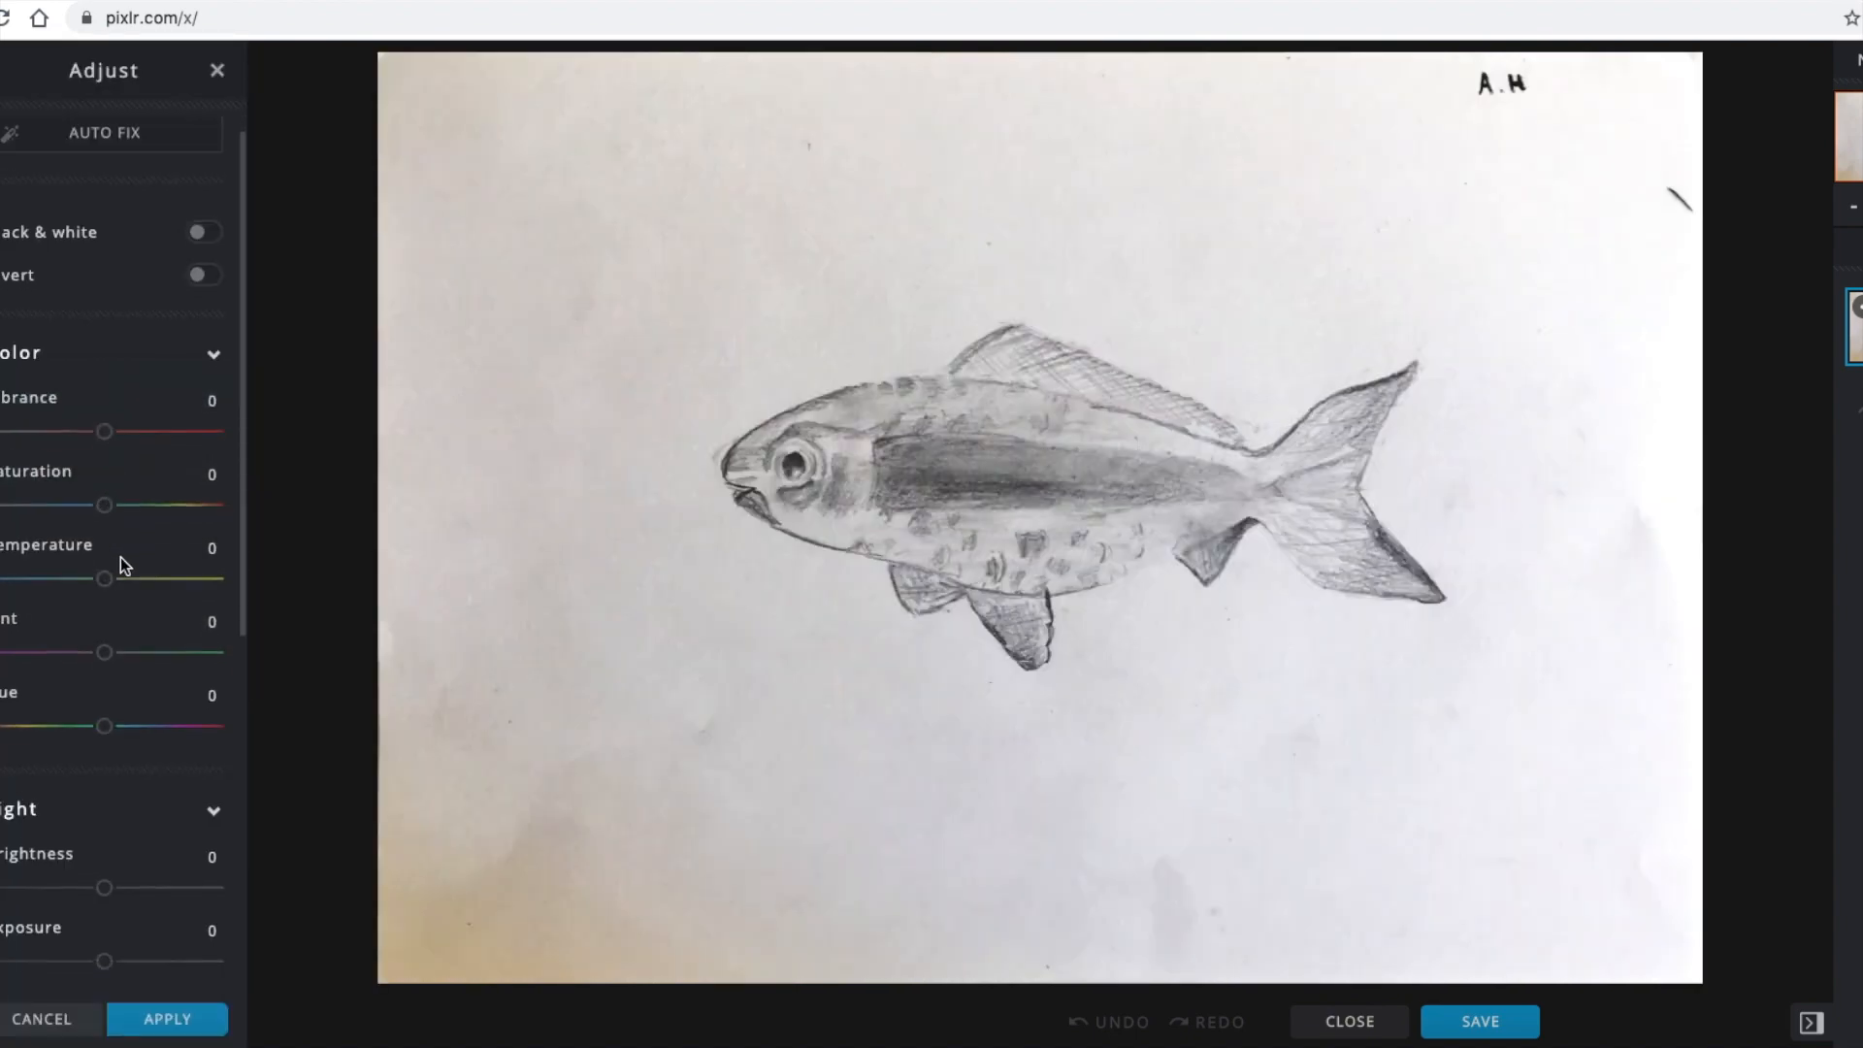
scroll(106, 621, down, 1)
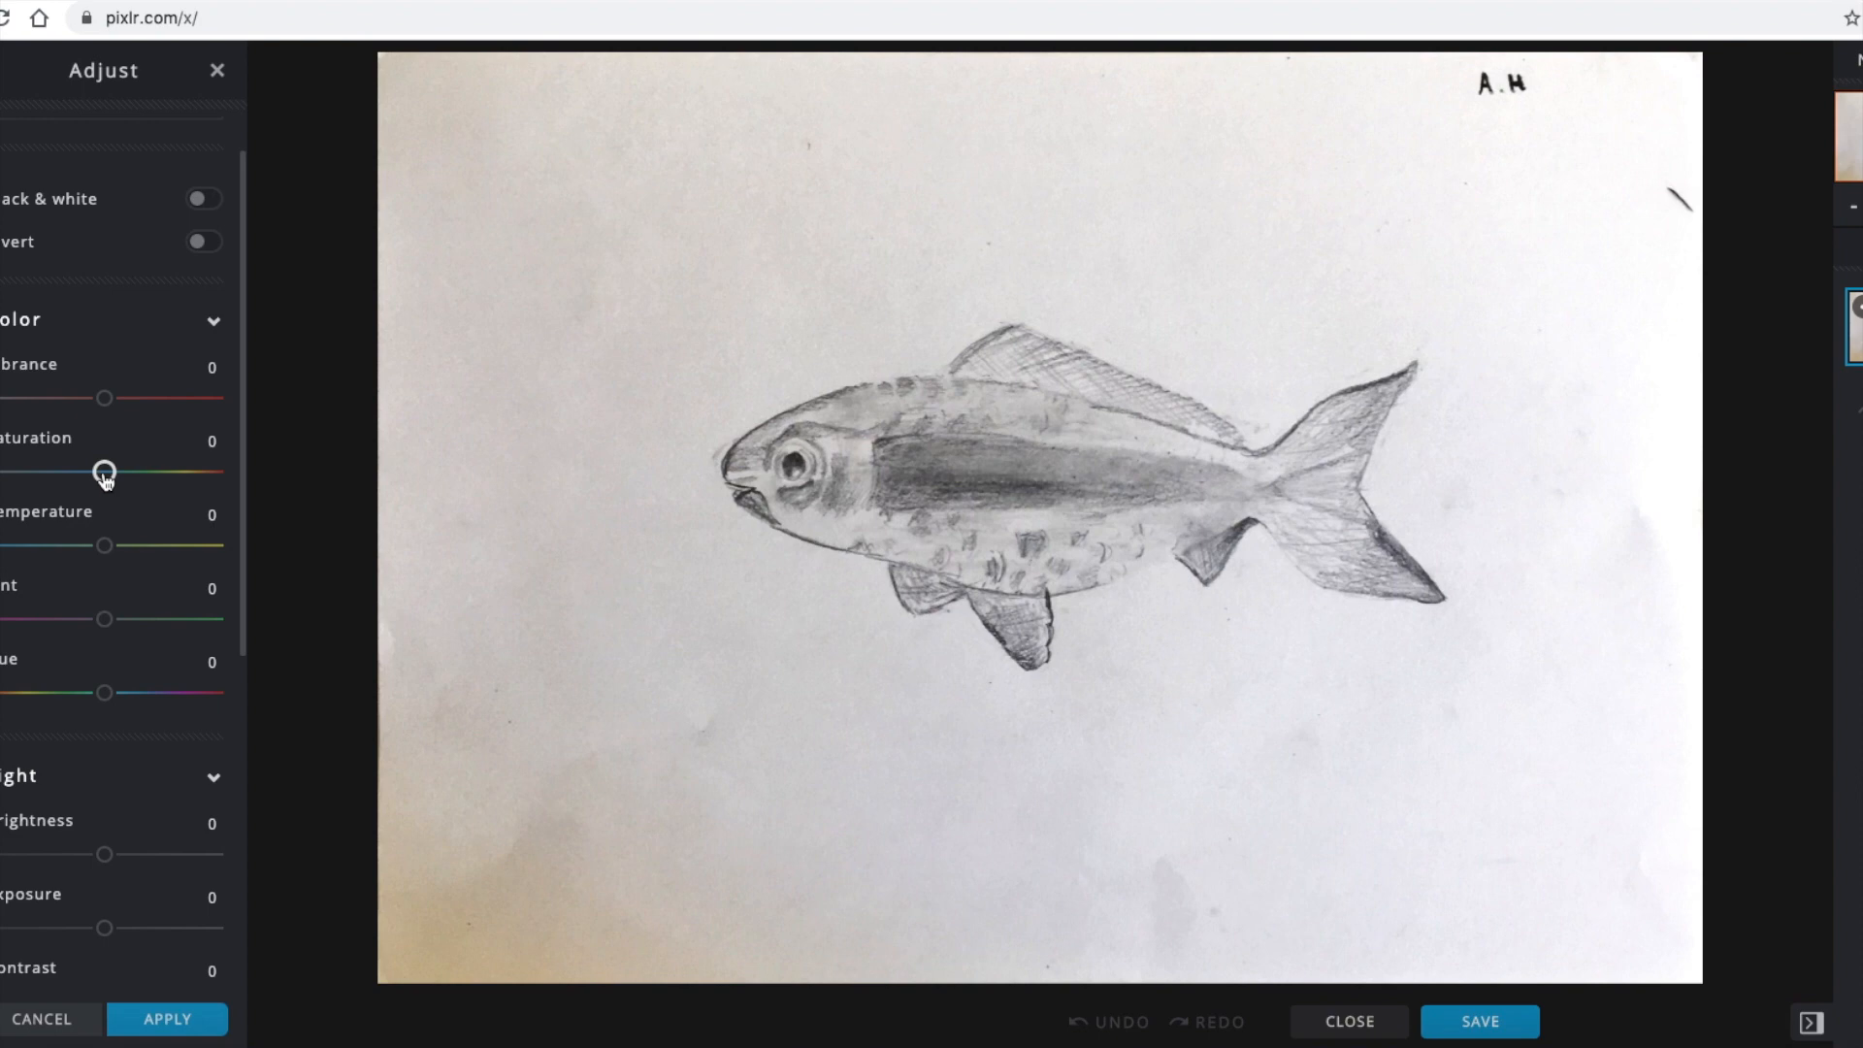
drag(106, 478, 217, 476)
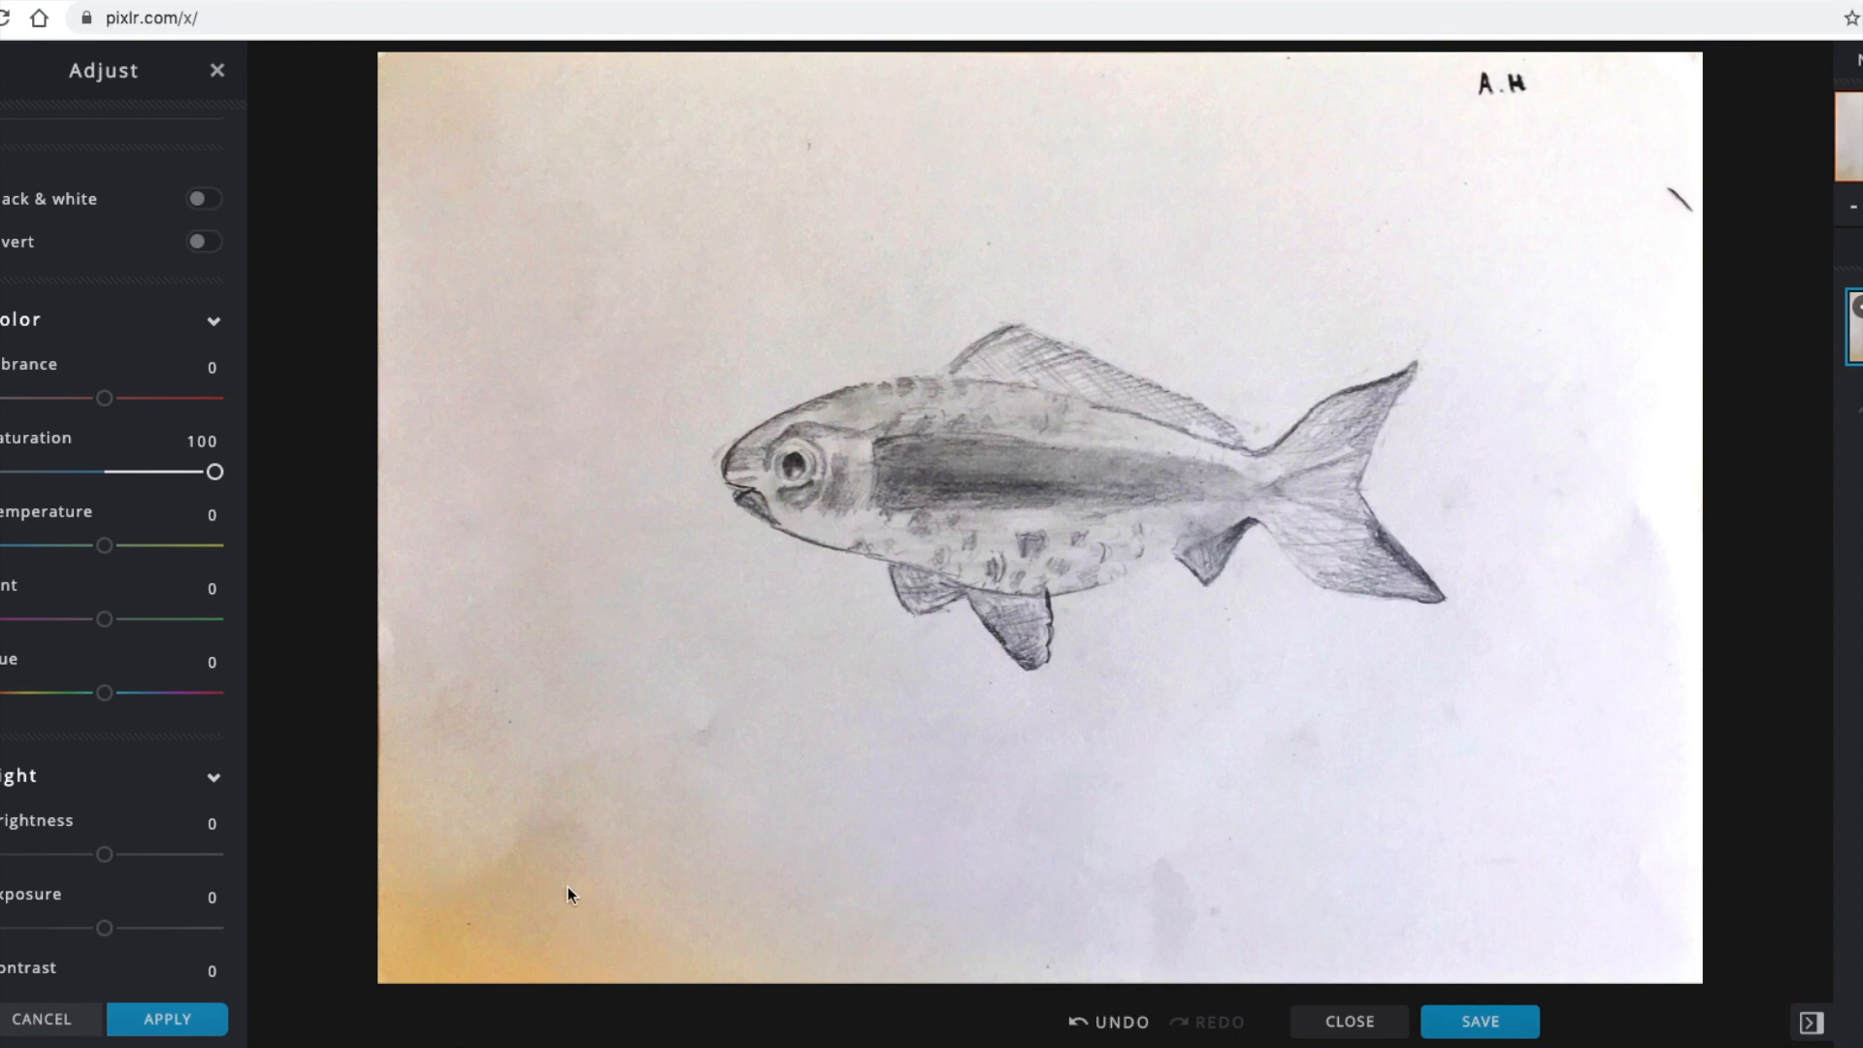
drag(215, 472, 3, 473)
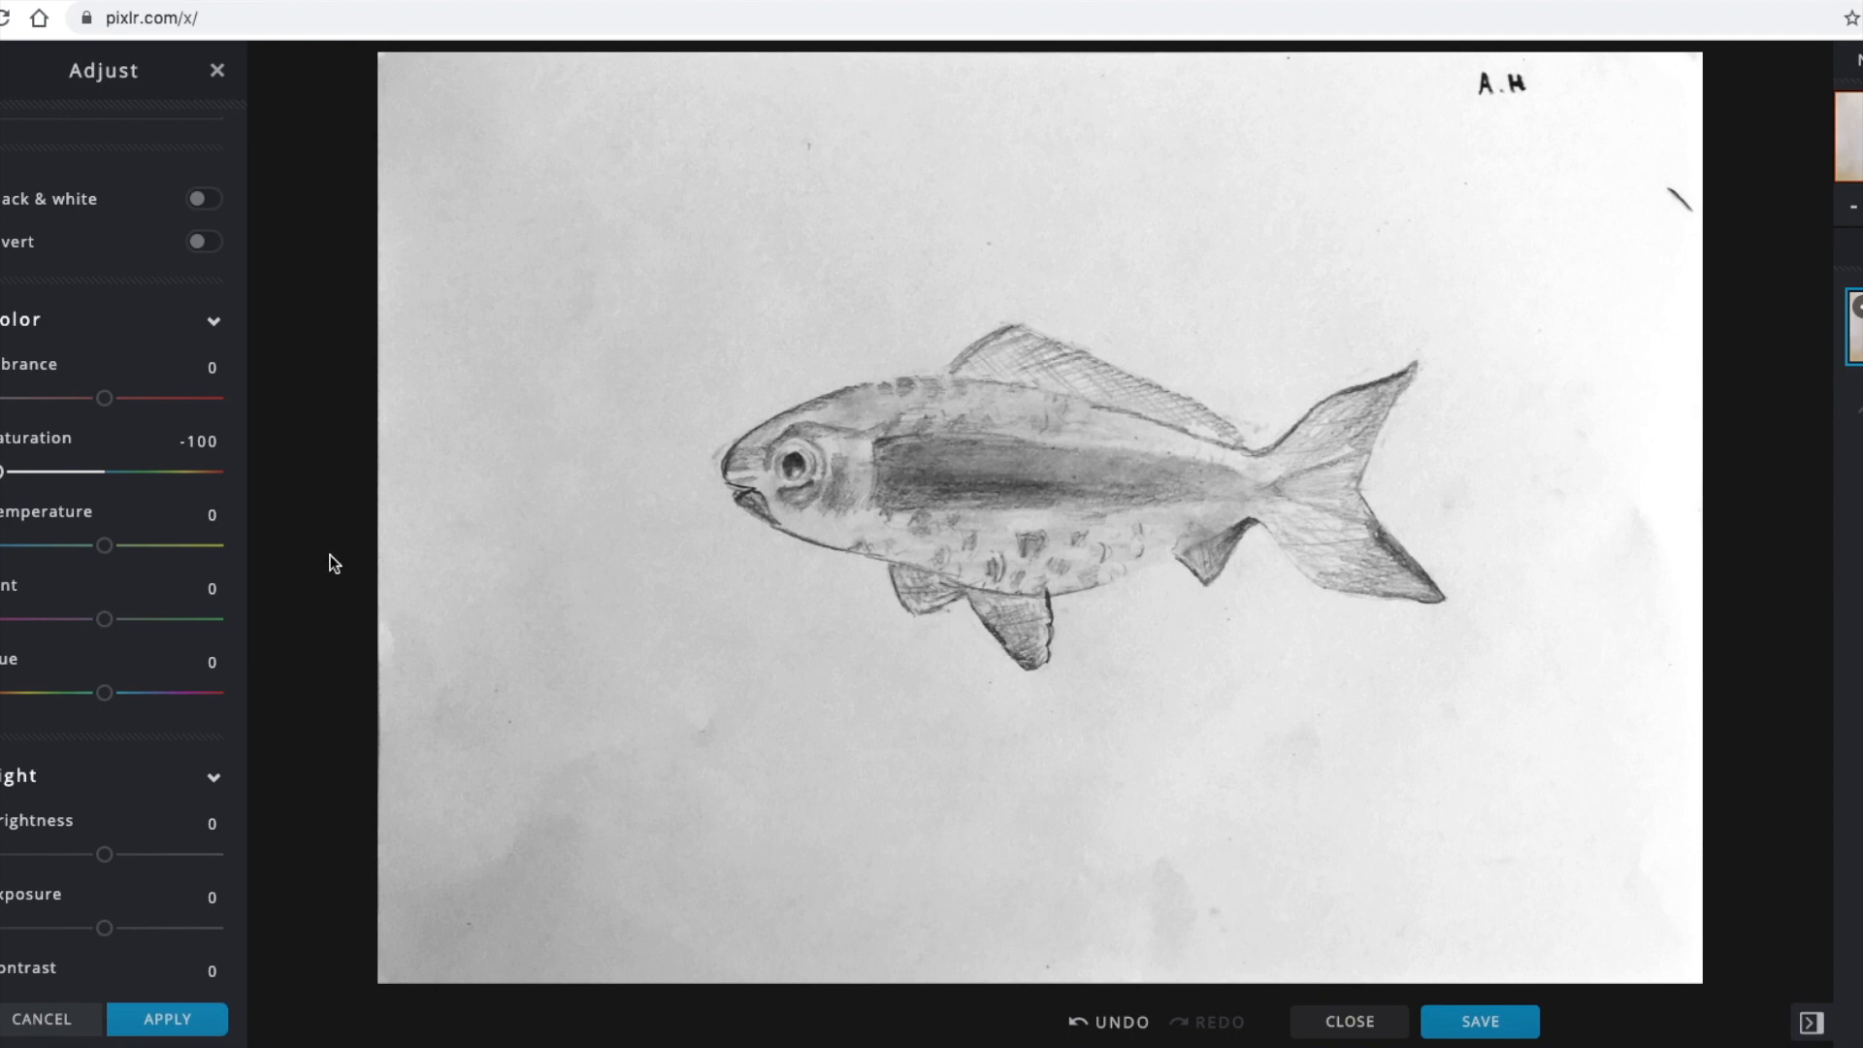
Set the brightness to 20, the exposure to 12 and the contrast to 10.
scroll(178, 568, down, 3)
scroll(177, 576, down, 2)
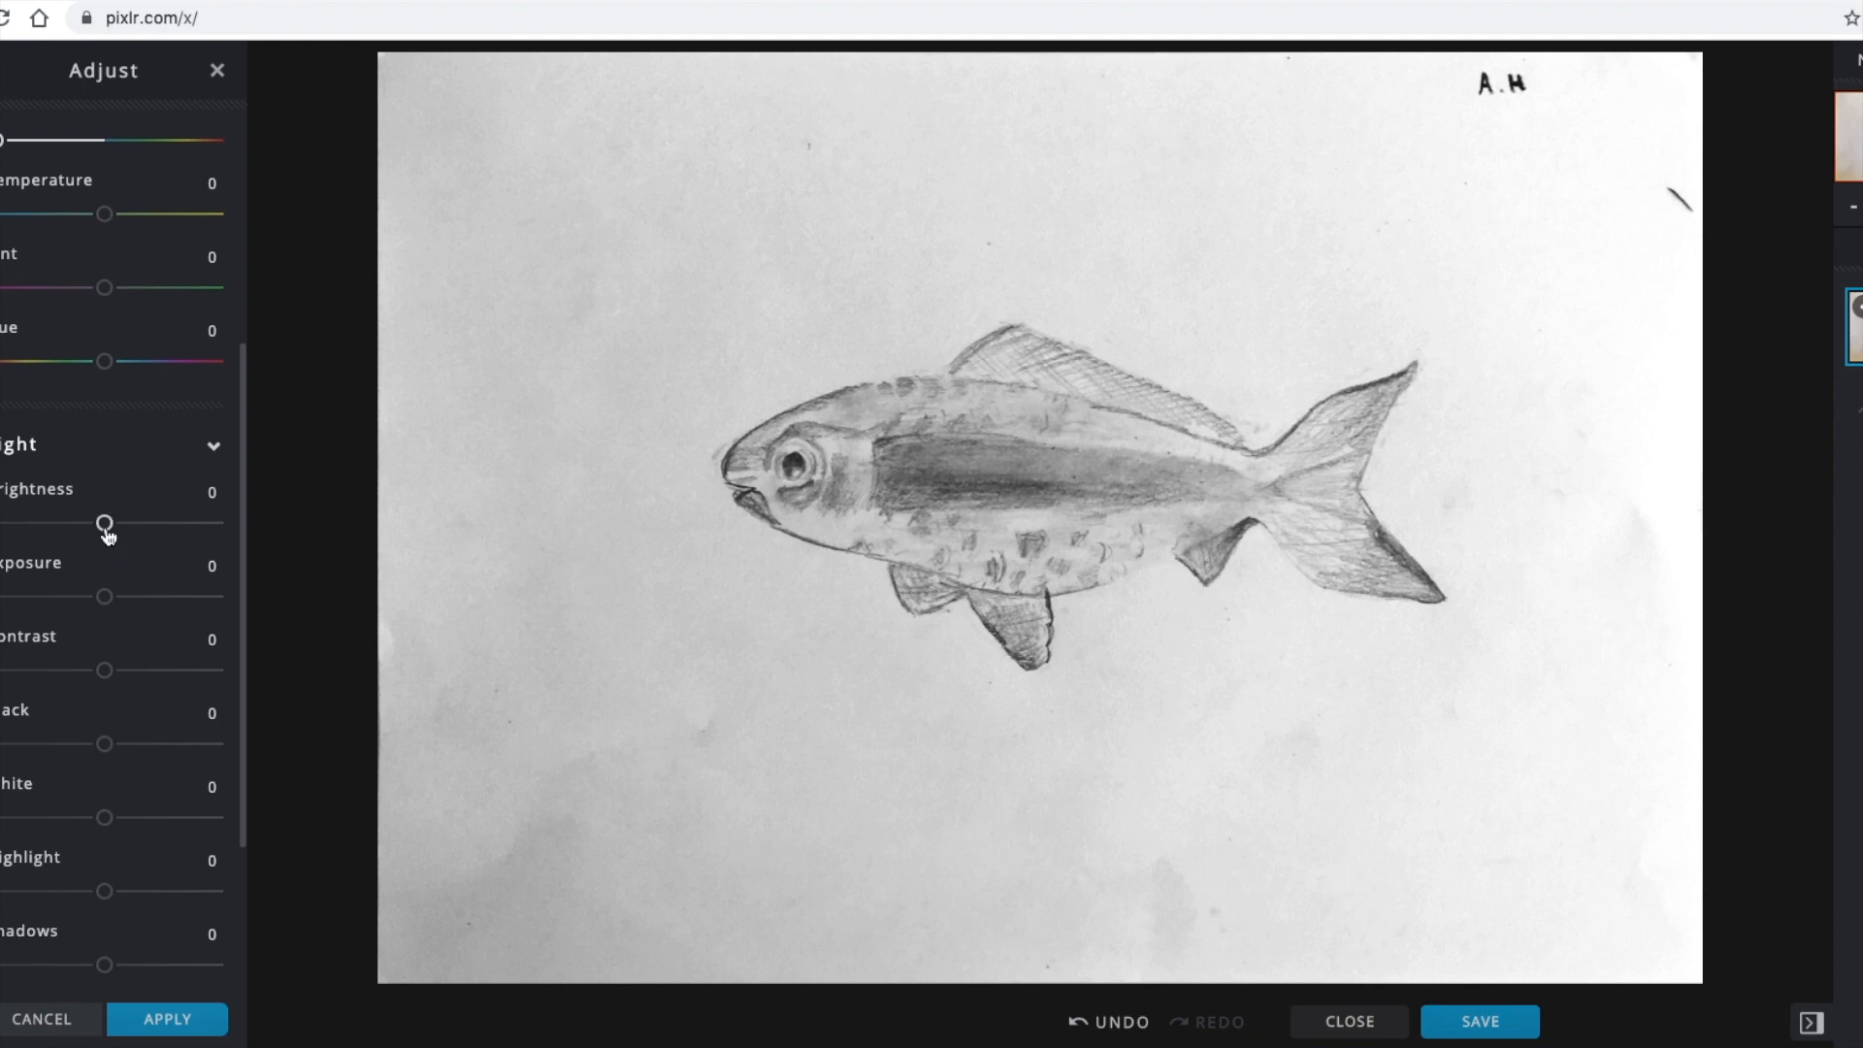
drag(107, 536, 120, 536)
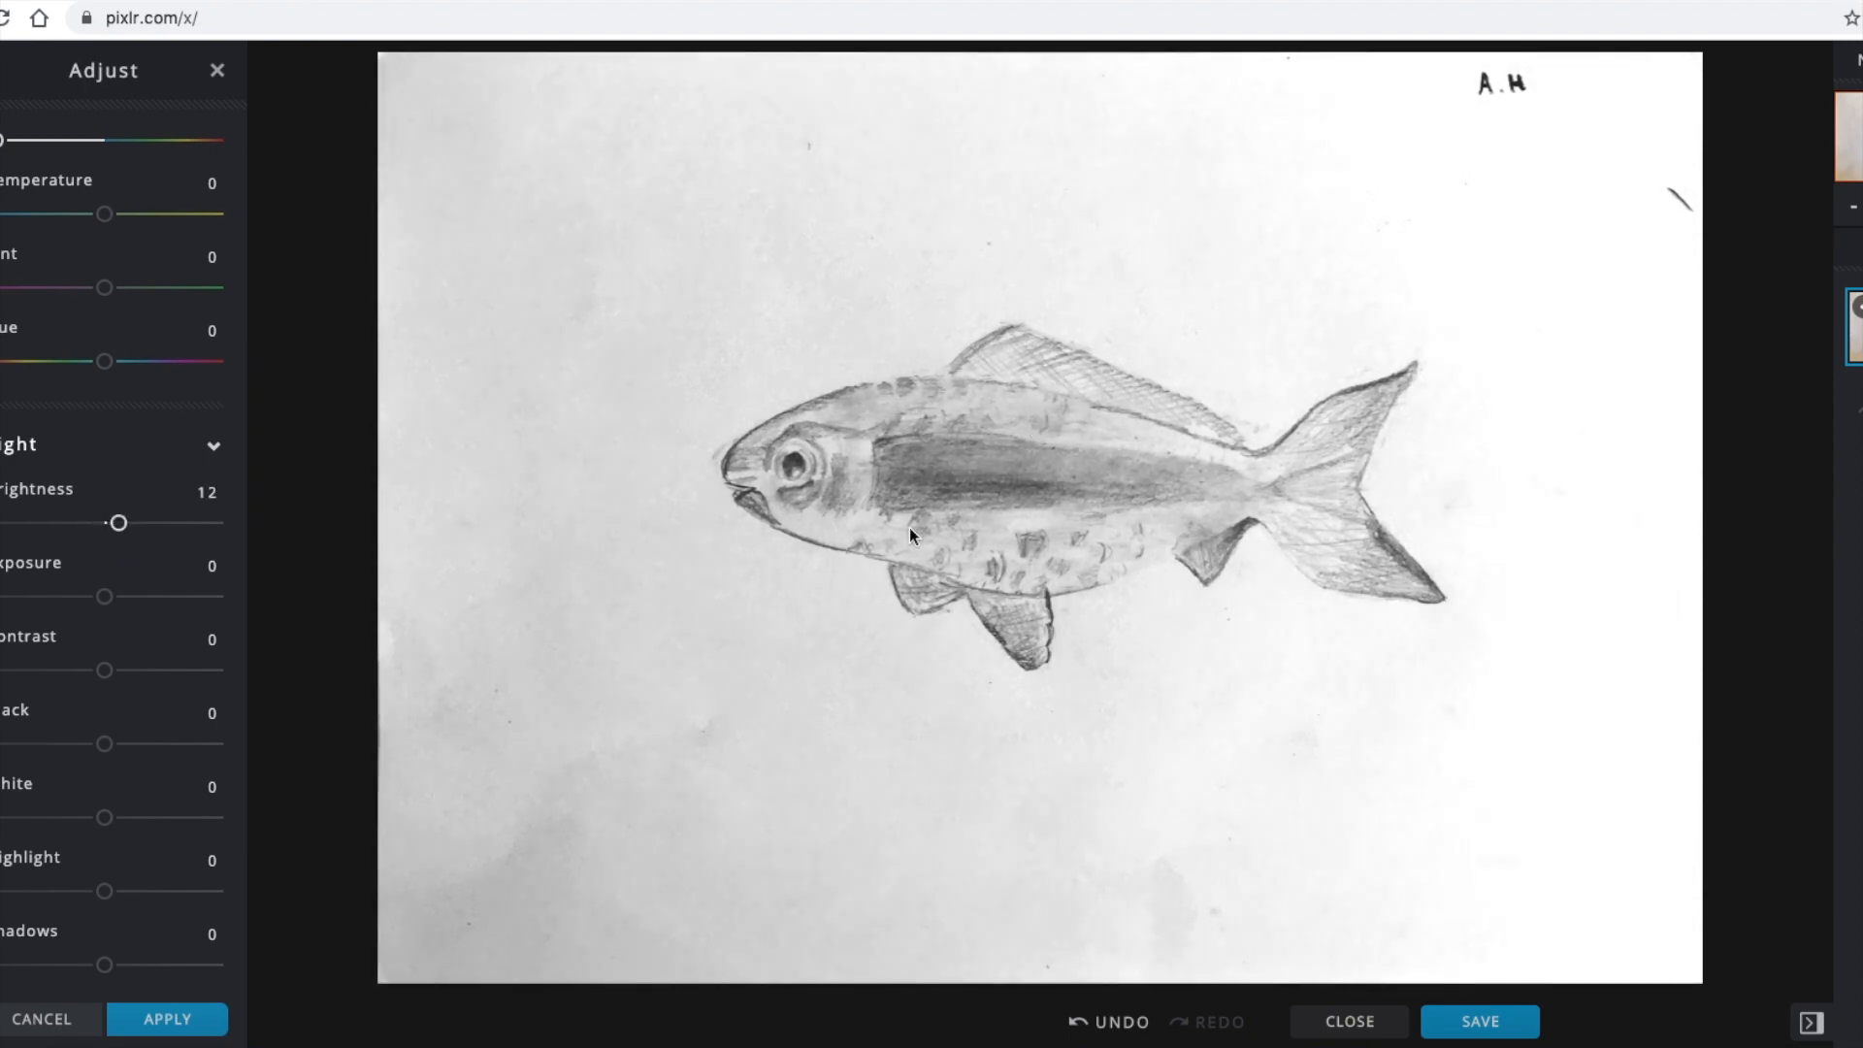
mouse_move(118, 523)
mouse_down()
mouse_move(269, 535)
mouse_move(127, 530)
mouse_up()
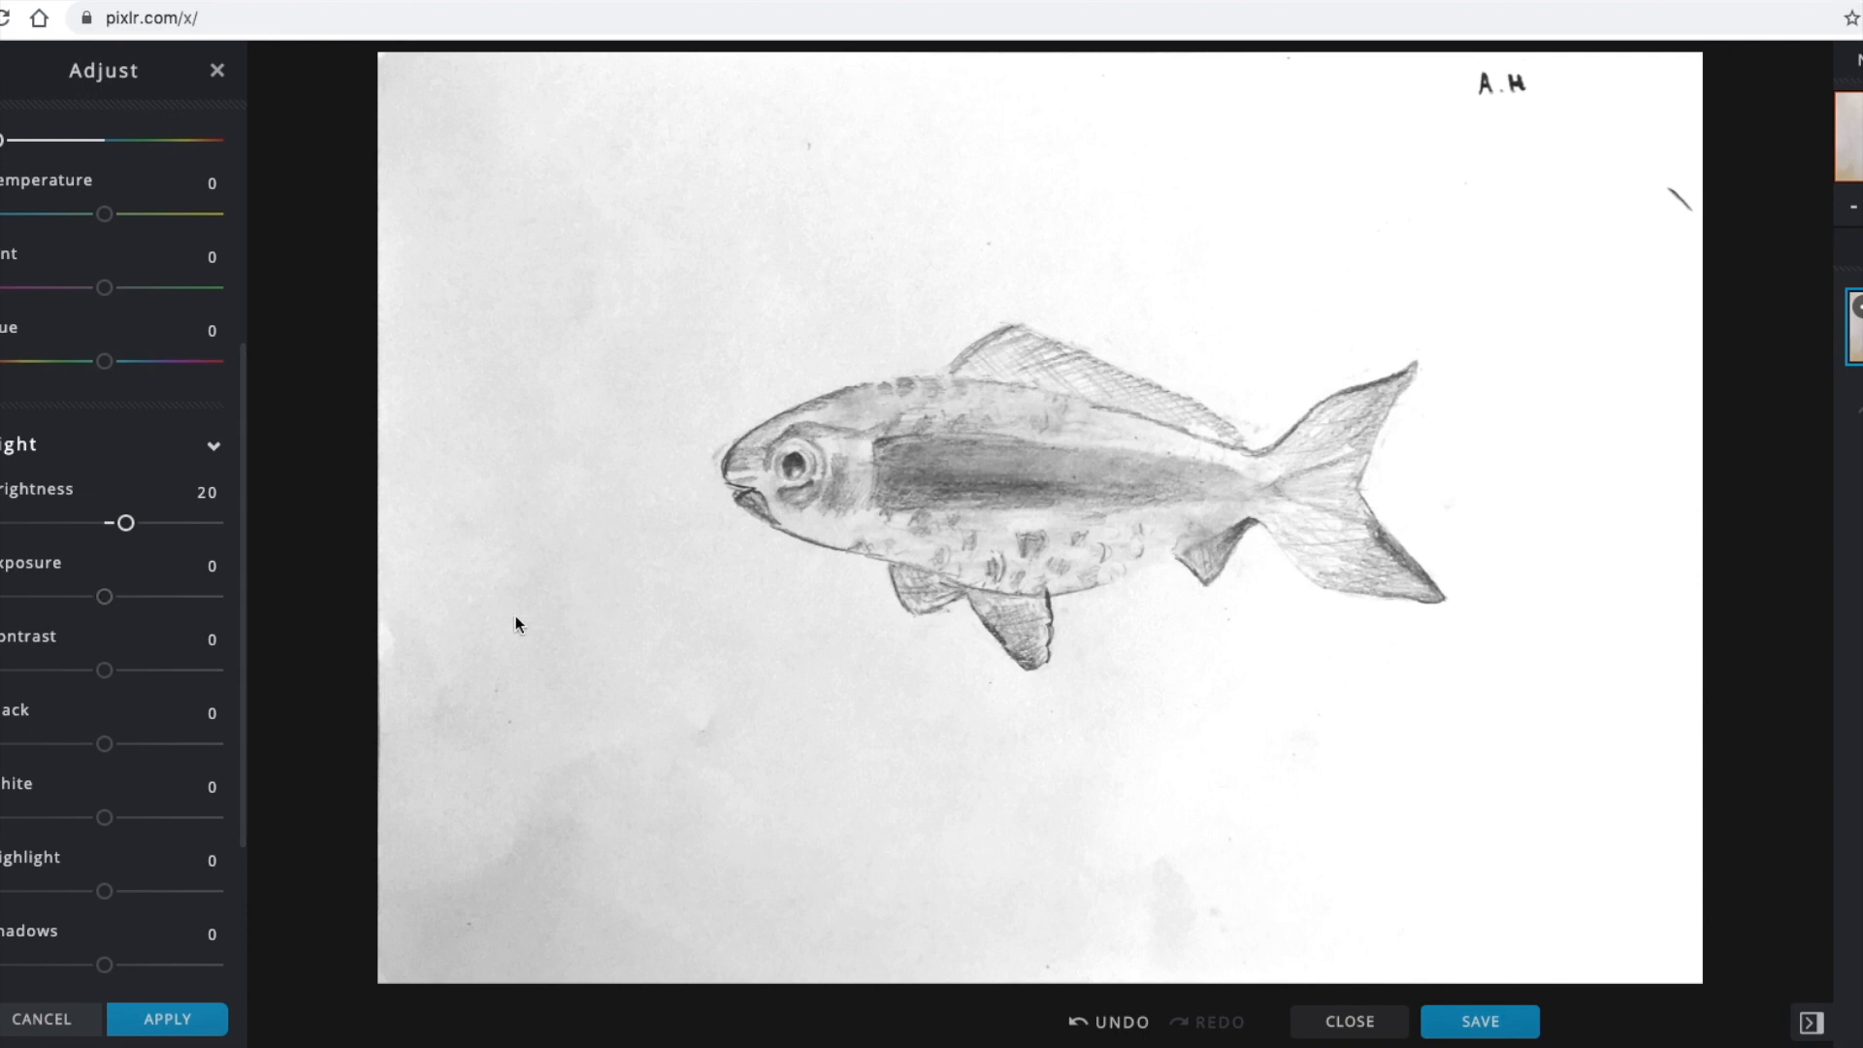
drag(107, 602, 119, 604)
drag(104, 670, 116, 679)
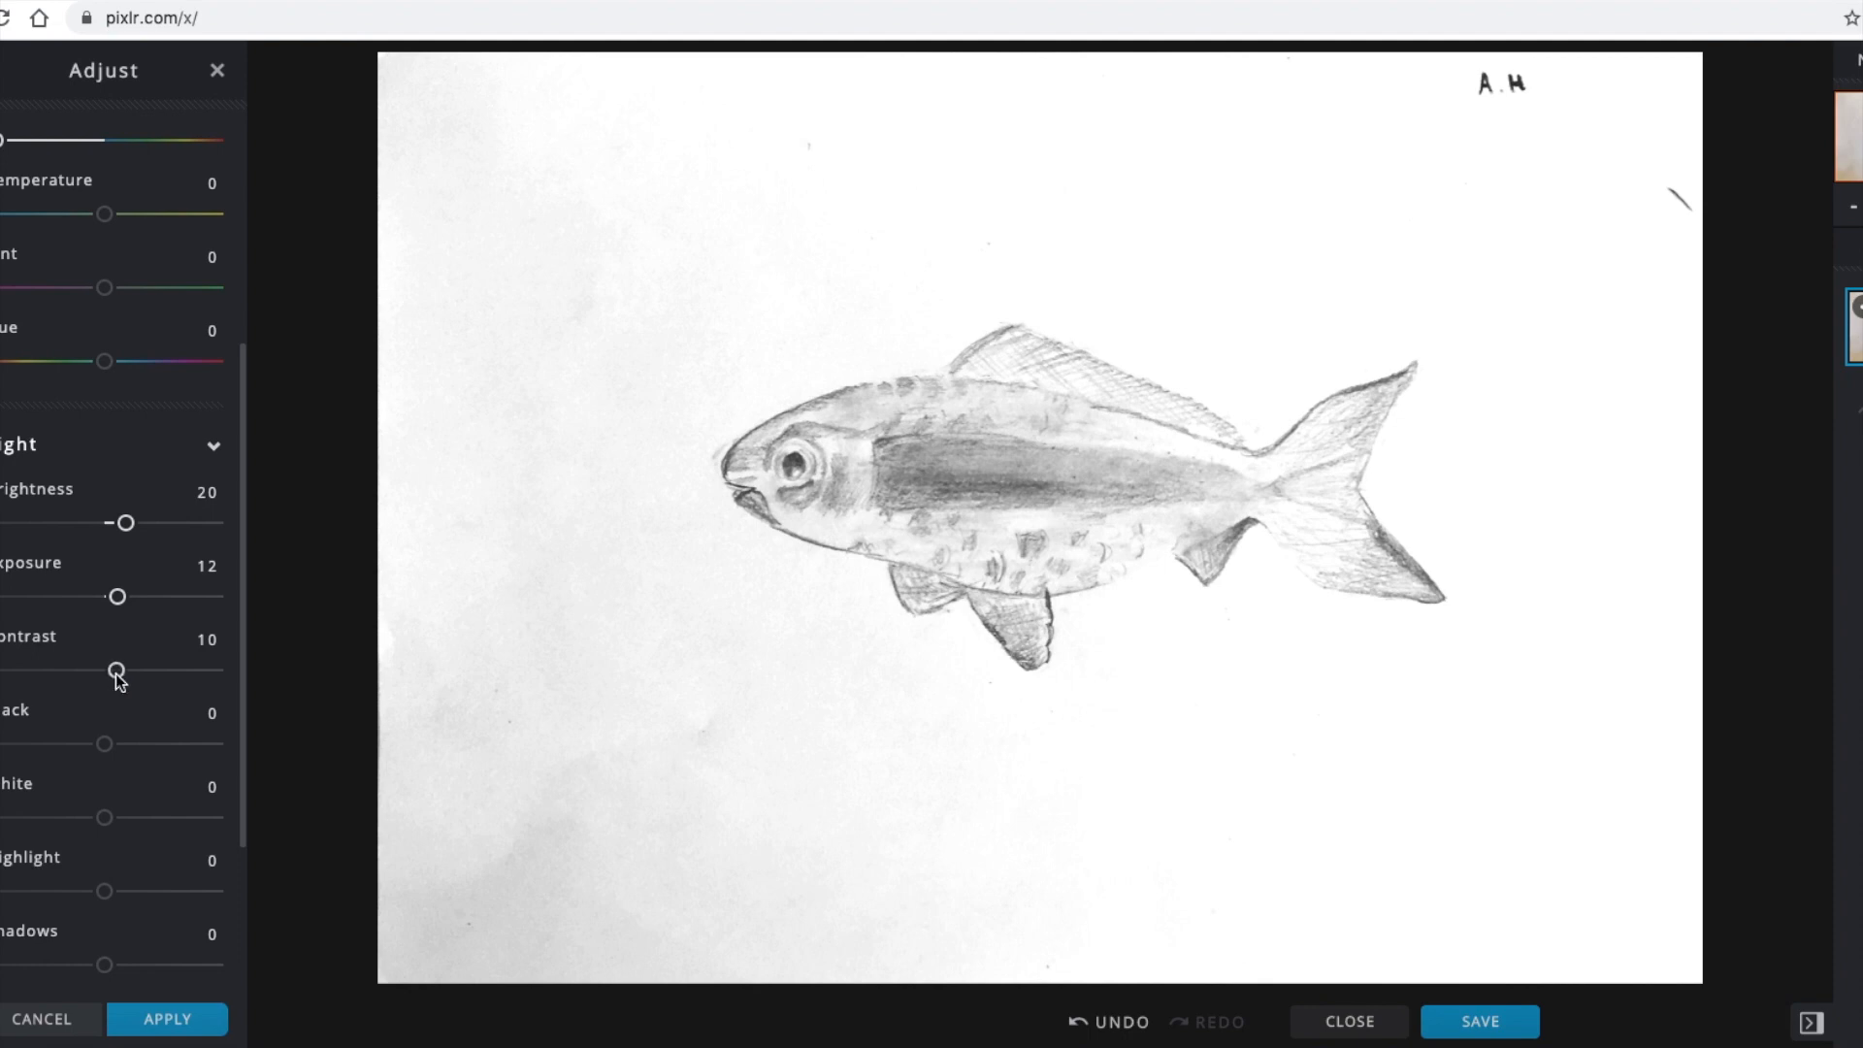
Set the white level to -6, raise the highlights slightly, and apply the adjustments.
scroll(114, 674, down, 2)
mouse_move(109, 755)
mouse_down()
mouse_move(131, 755)
mouse_move(98, 757)
mouse_up()
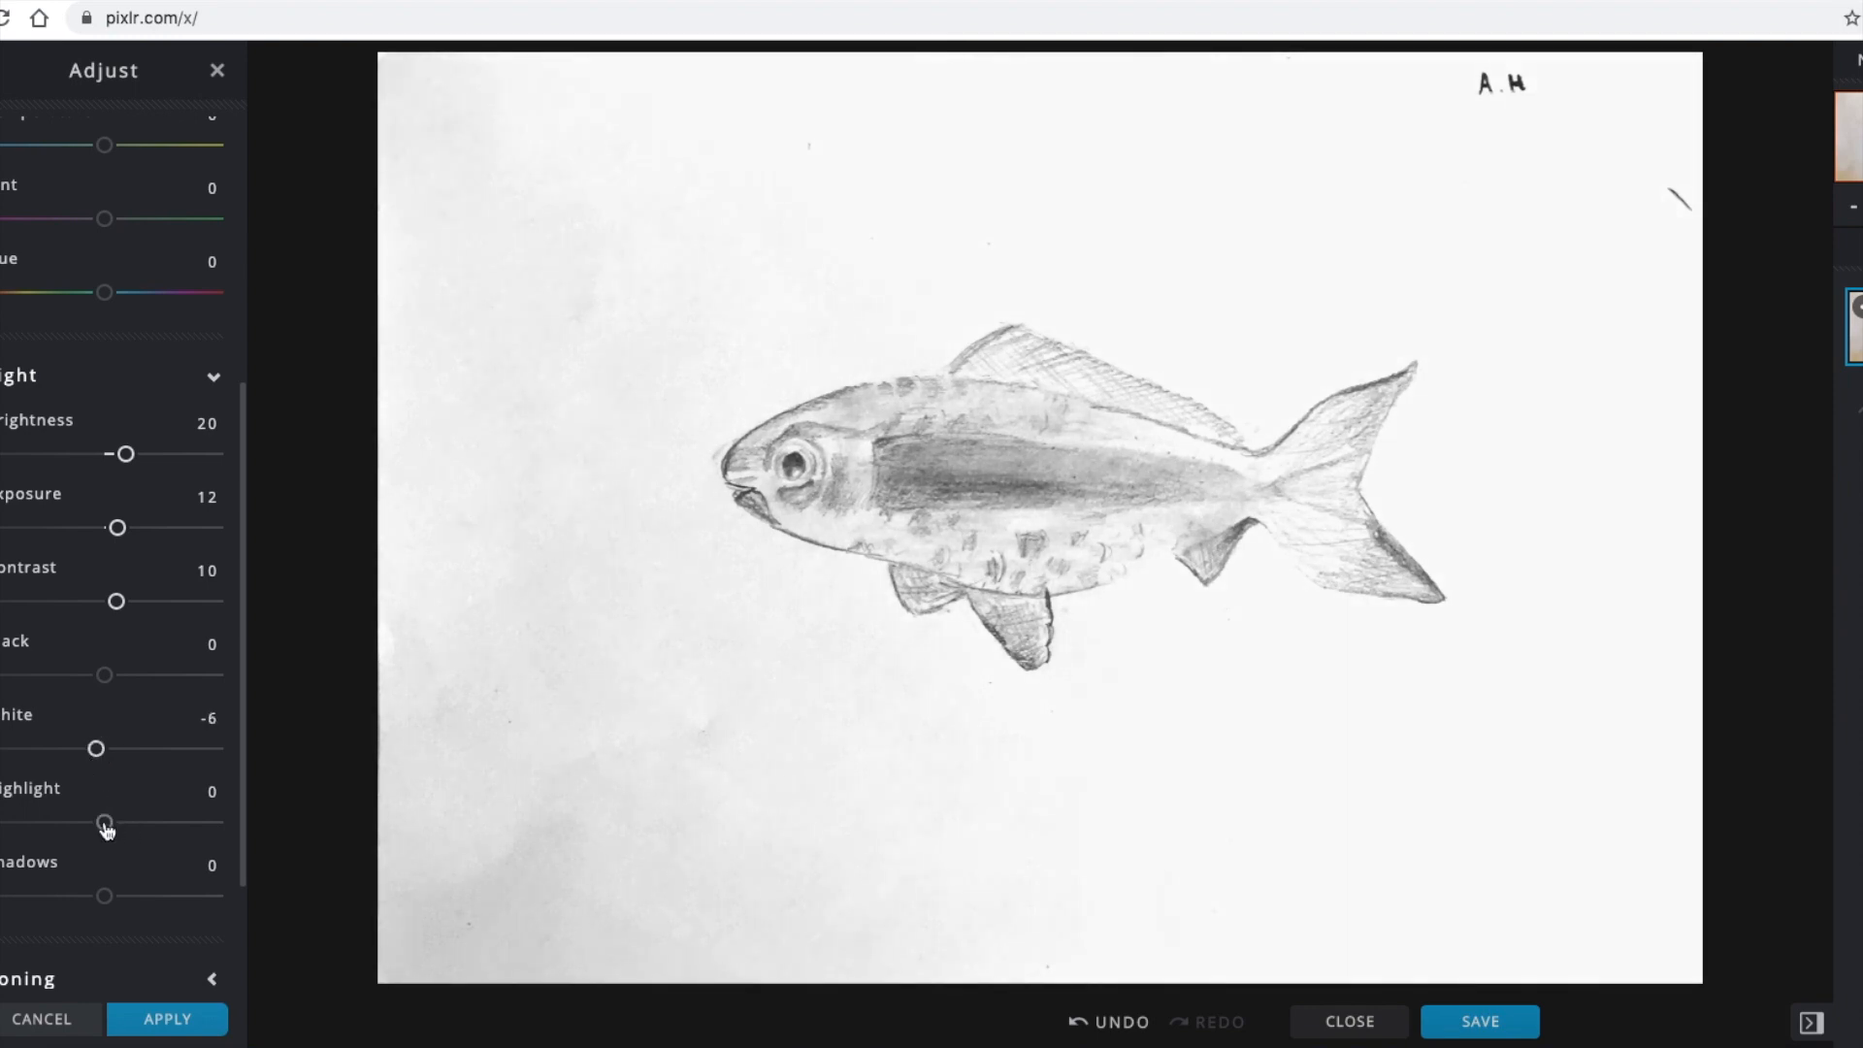
mouse_move(108, 823)
mouse_down()
mouse_move(138, 825)
mouse_move(116, 826)
mouse_up()
click(168, 1028)
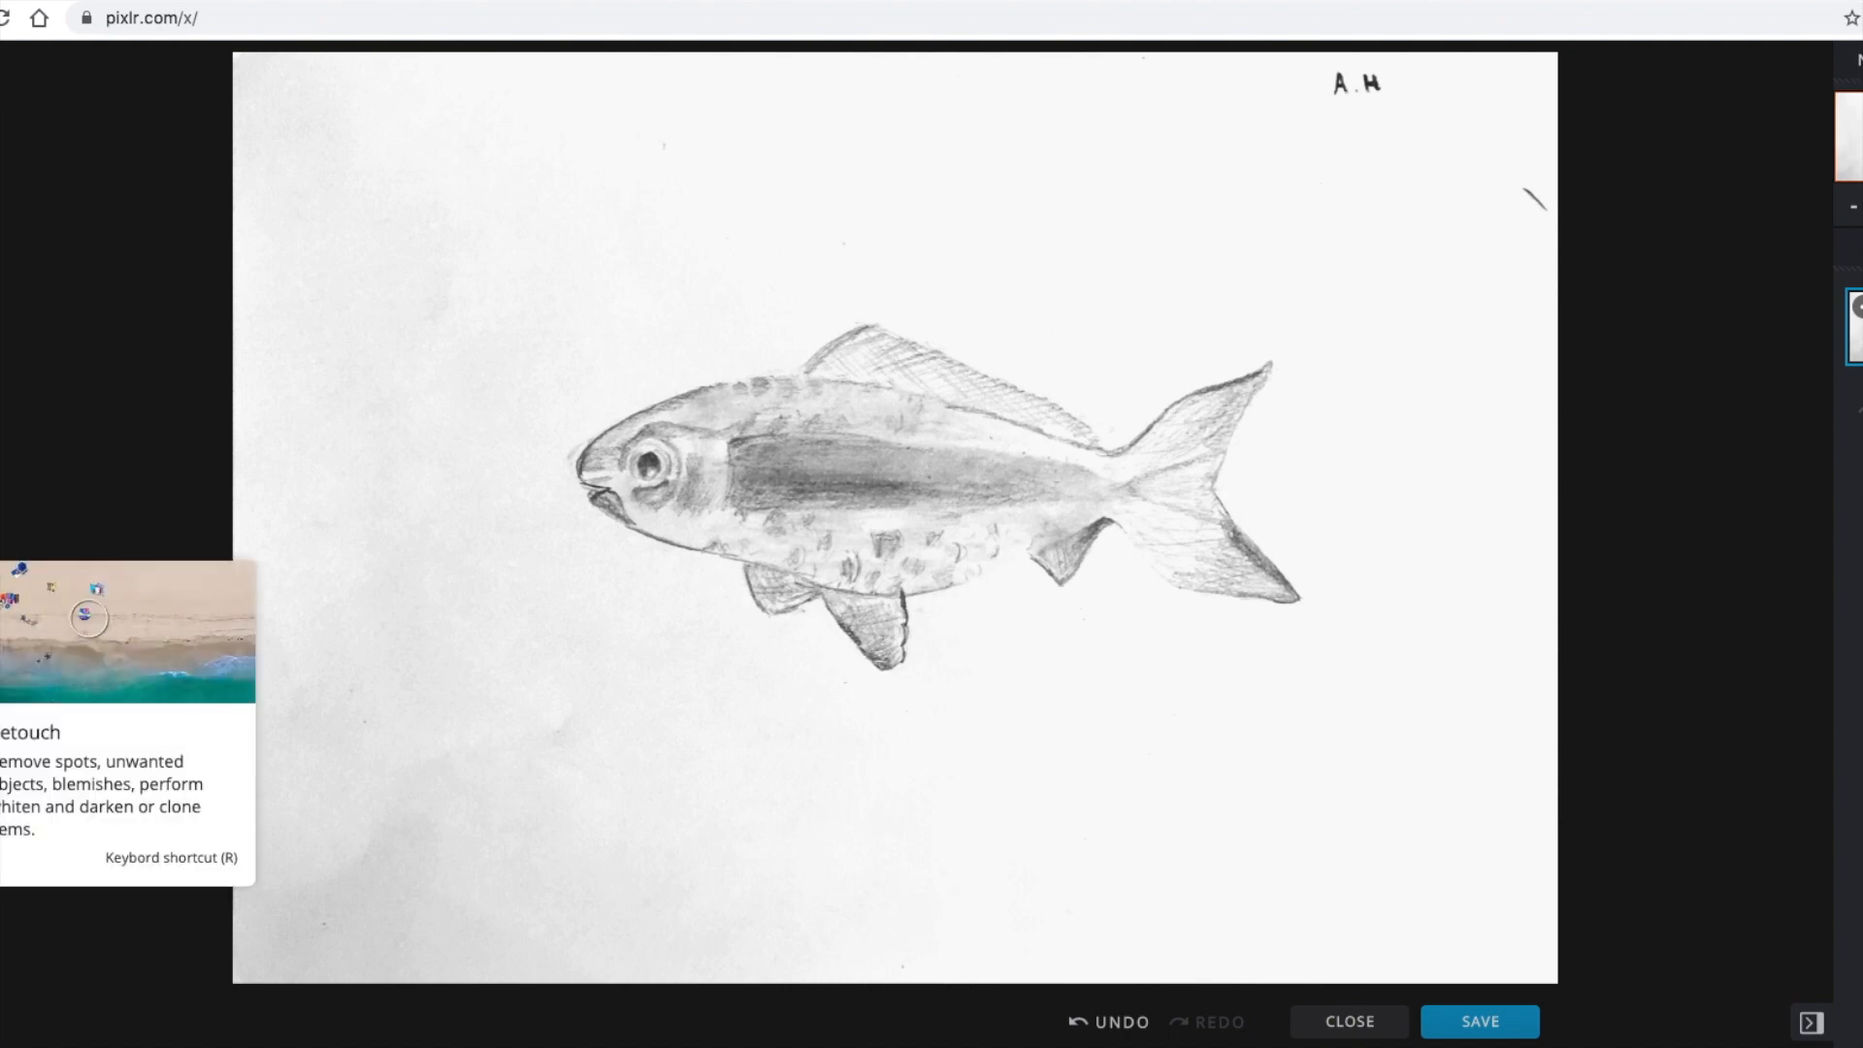
Lighten a small patch of grey background below and in front of the fish's head with the 50 px midtone Lighten retouch brush.
key(r)
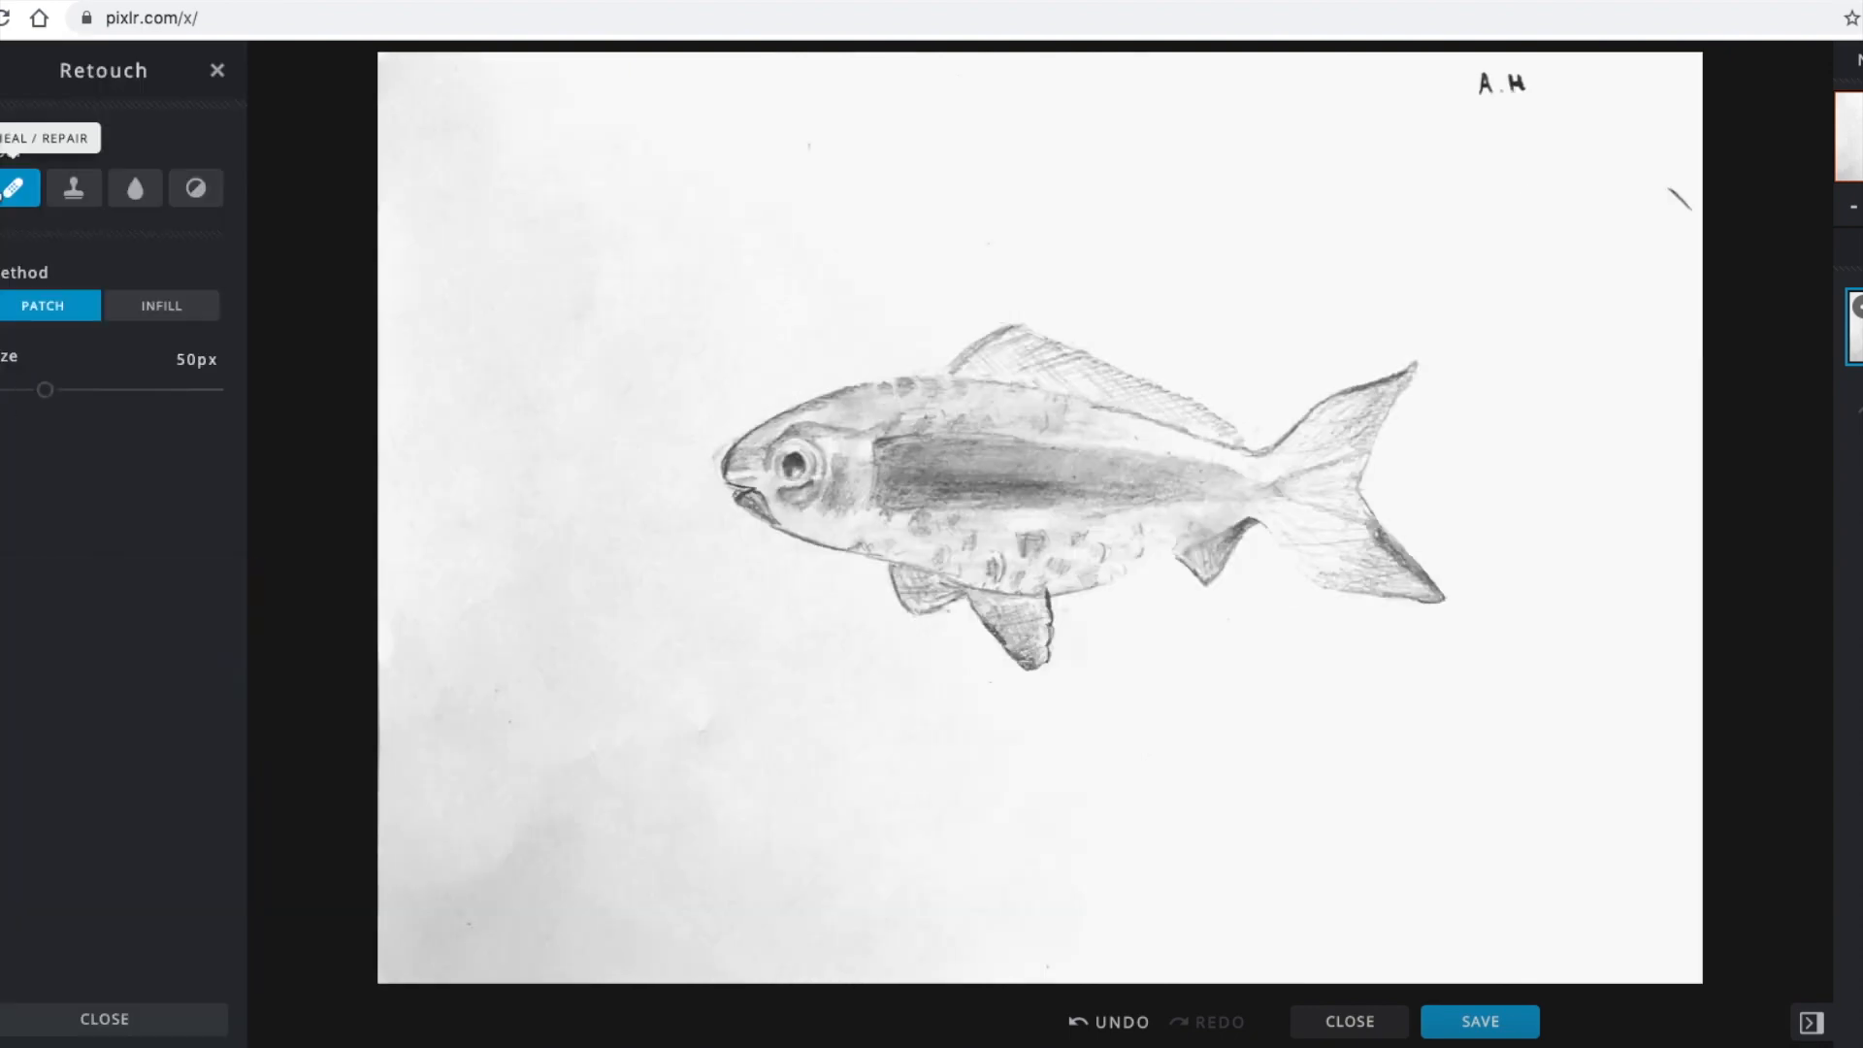
click(195, 190)
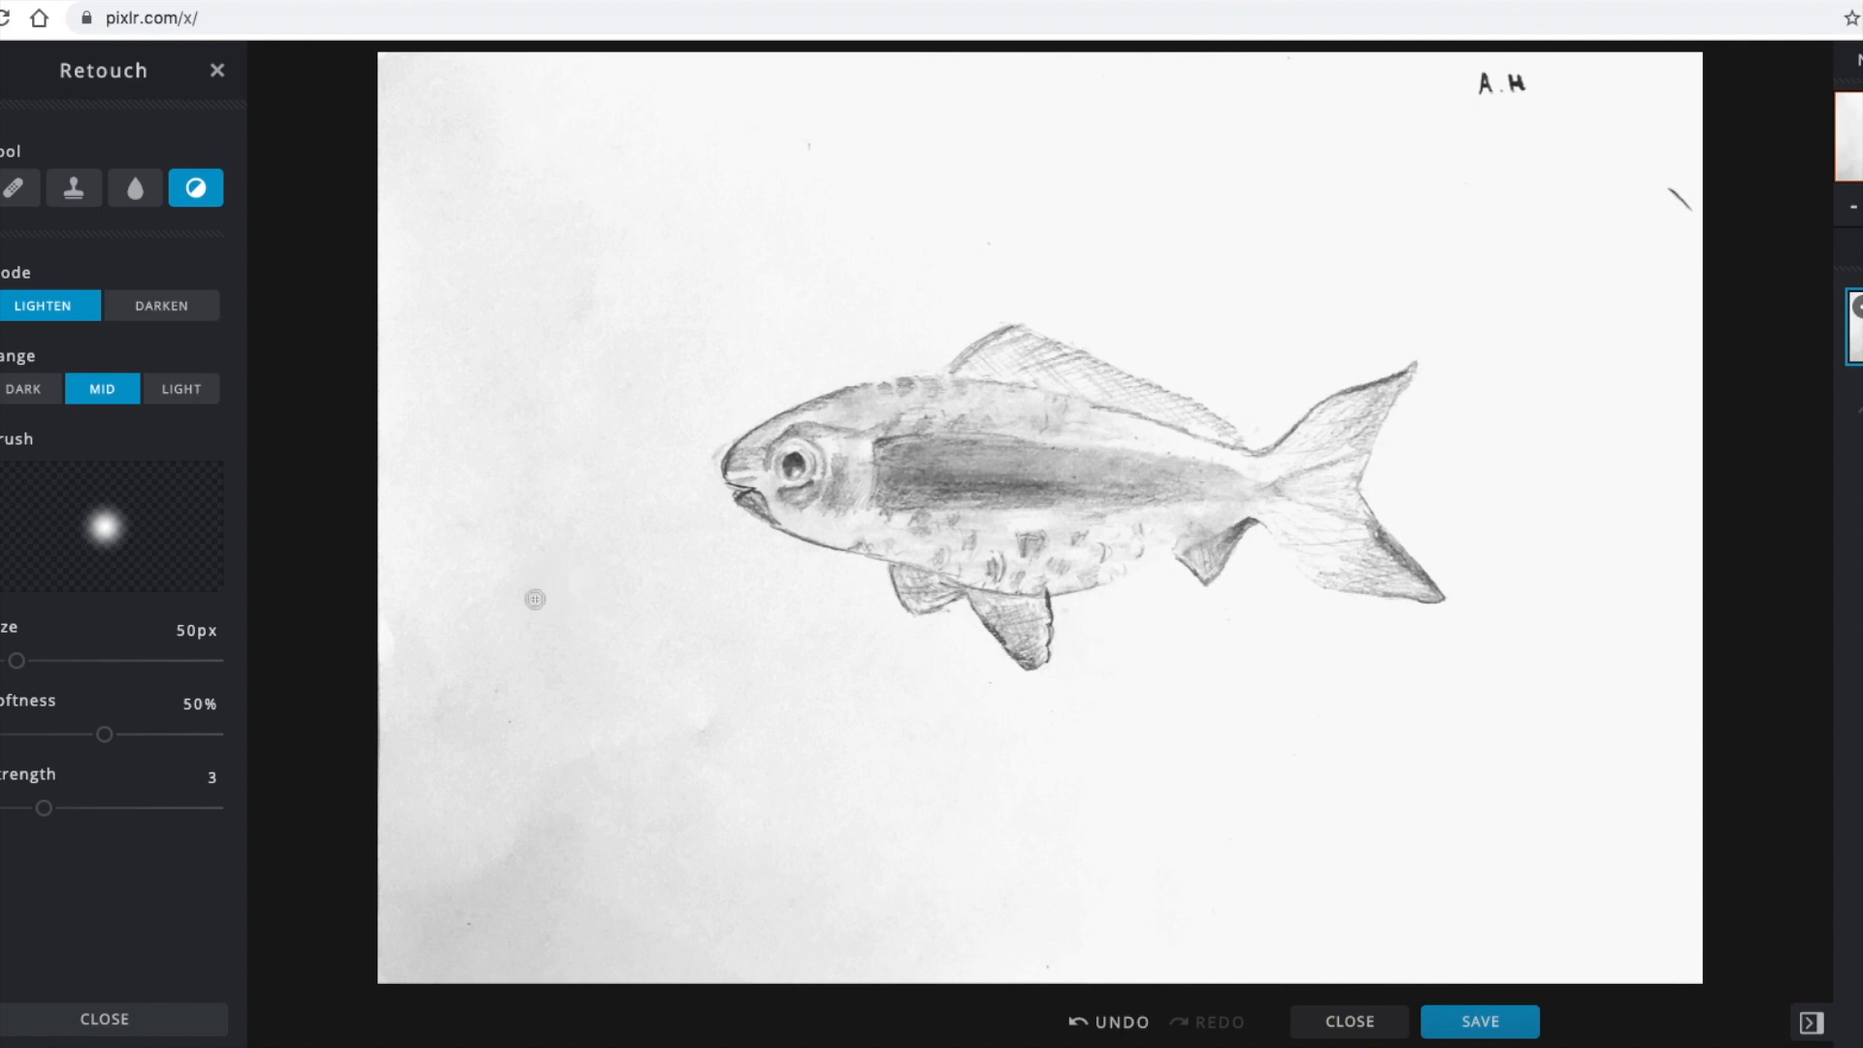
mouse_move(530, 594)
mouse_down()
mouse_move(503, 629)
mouse_move(517, 656)
mouse_move(551, 637)
mouse_move(502, 606)
mouse_move(504, 645)
mouse_move(523, 642)
mouse_move(513, 607)
mouse_move(538, 619)
mouse_move(498, 615)
mouse_up()
Try lightening the grey background in front of the fish with a 323 px brush at 0% softness, and undo the strokes.
drag(17, 661, 136, 663)
drag(104, 738, 118, 734)
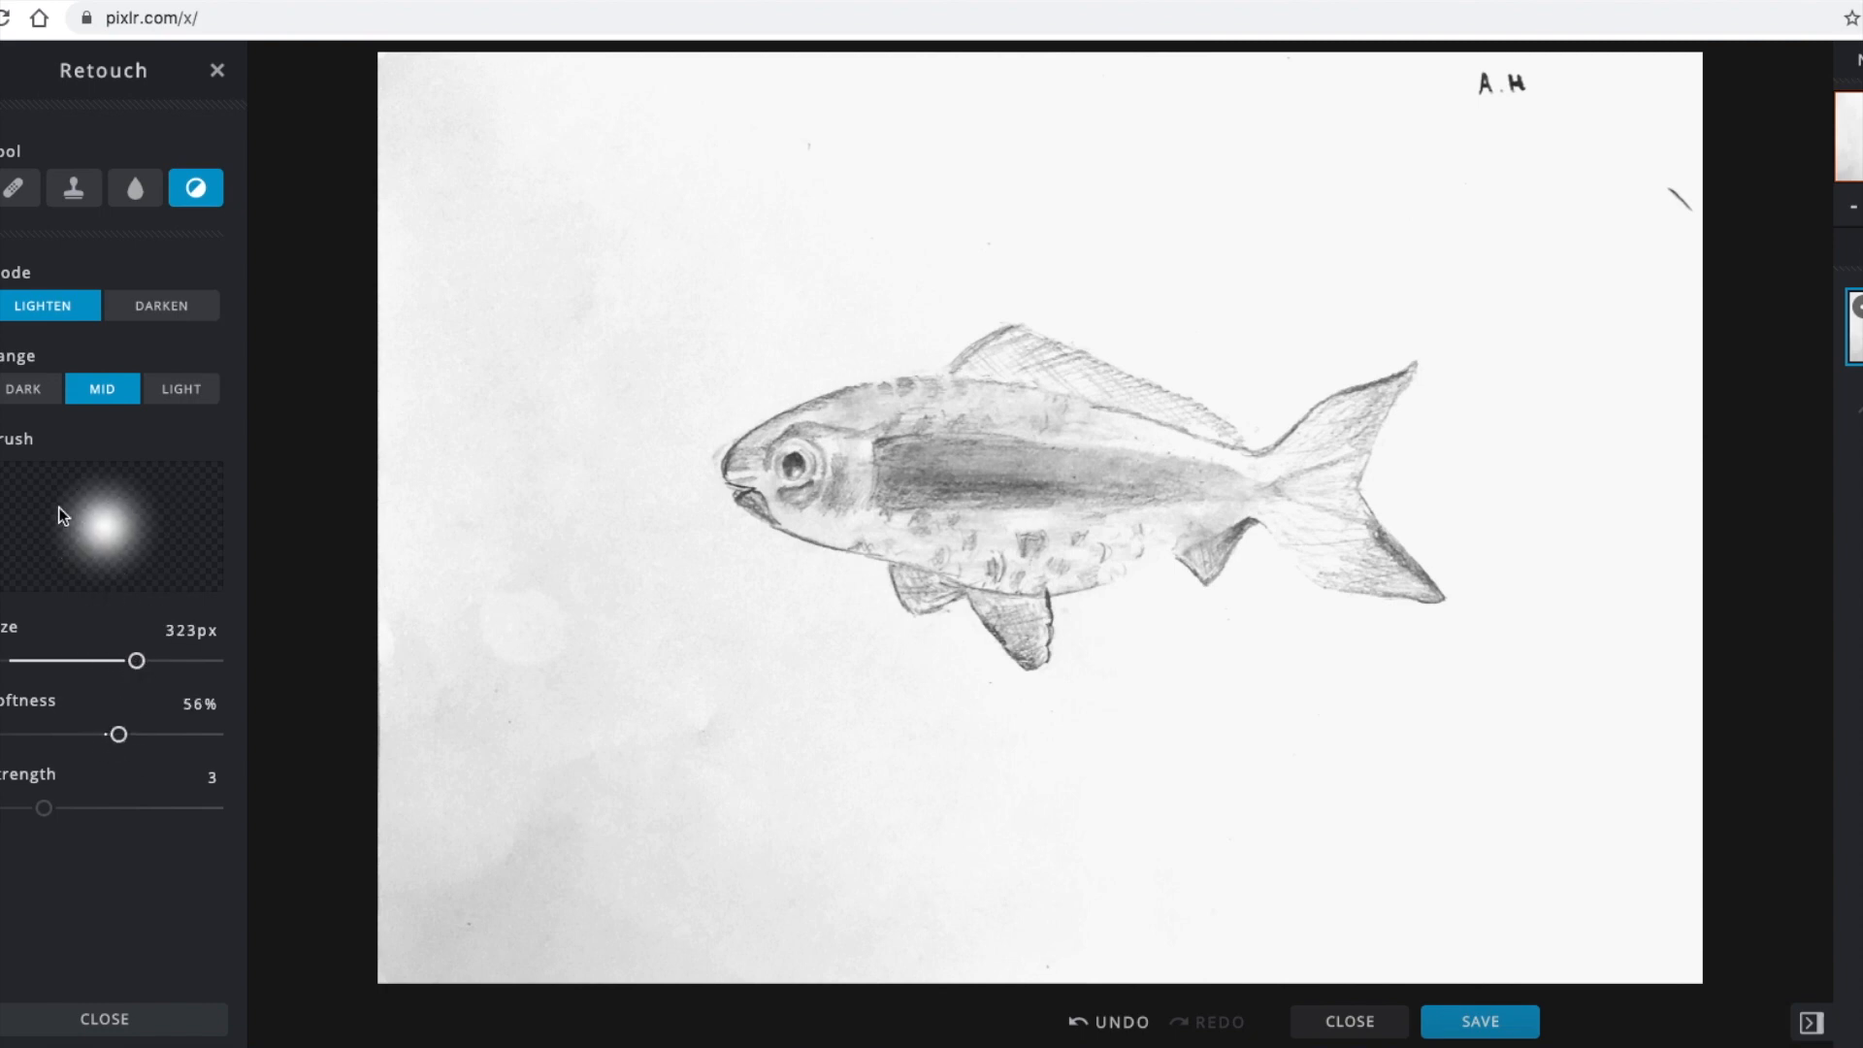
drag(119, 734, 194, 736)
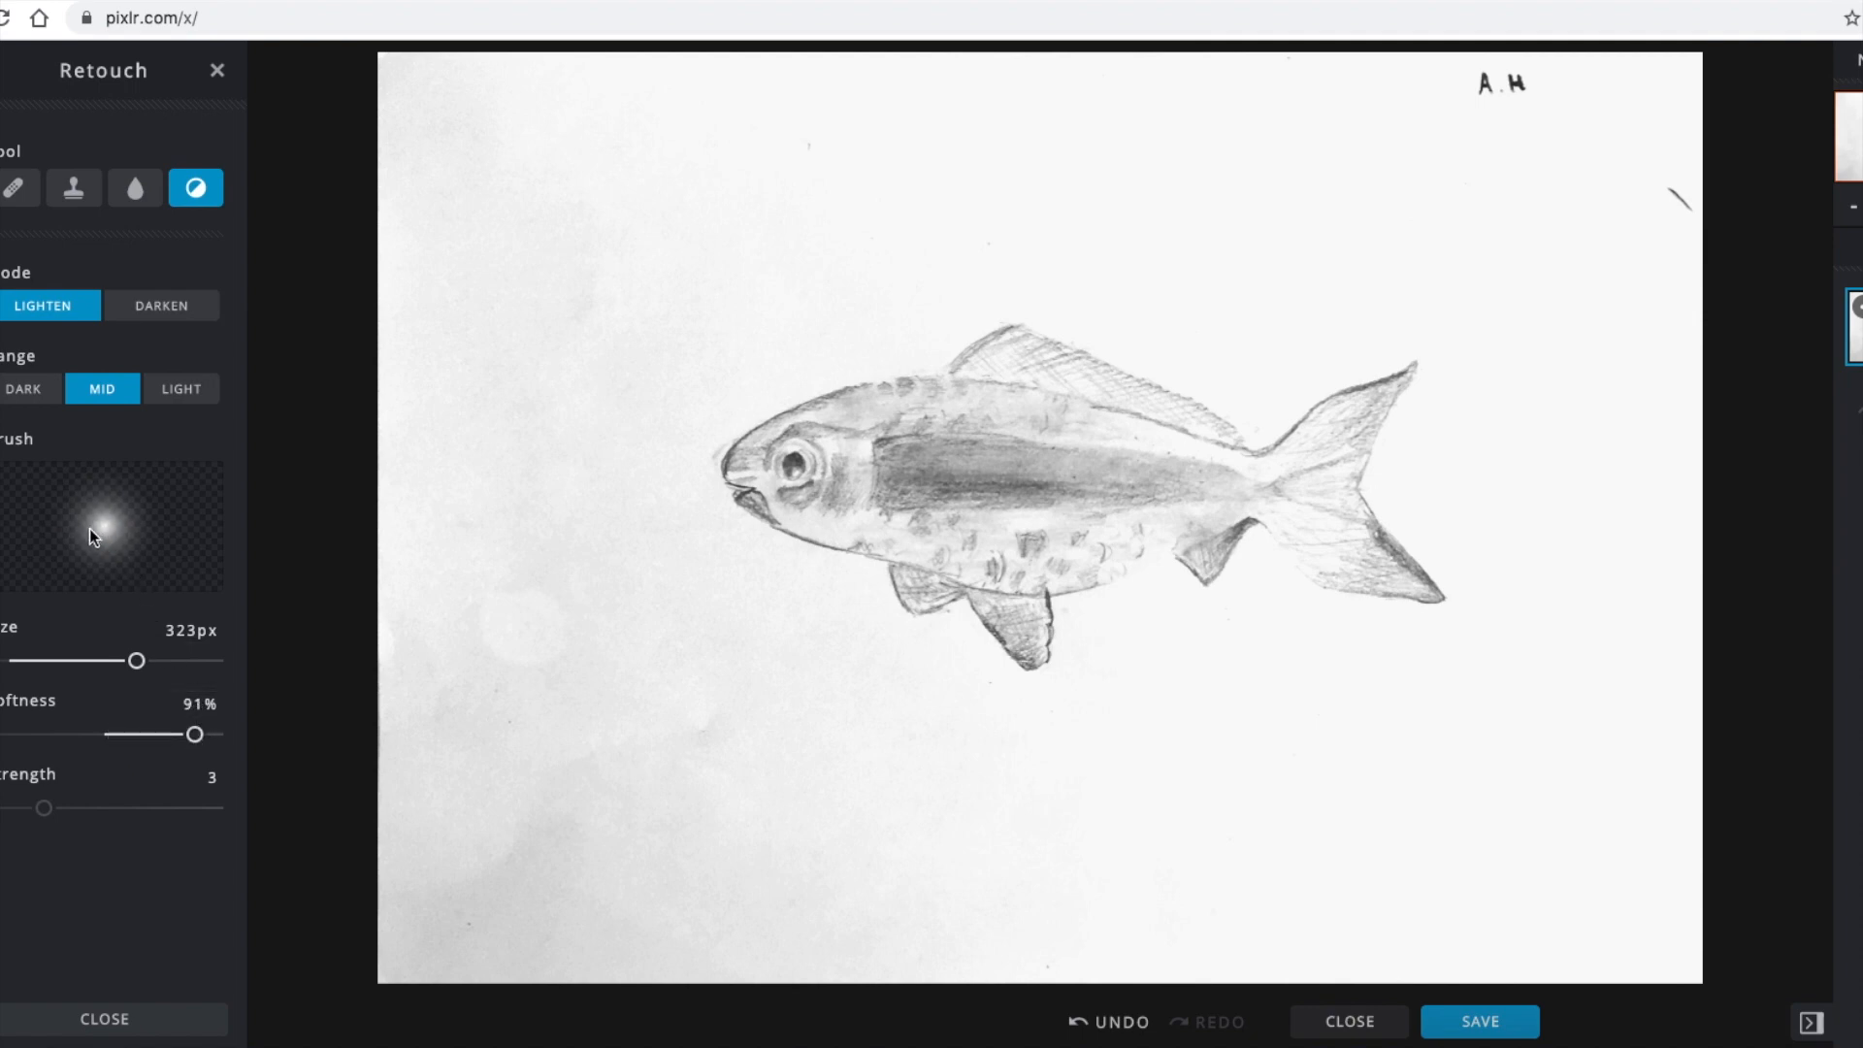
drag(195, 736, 5, 736)
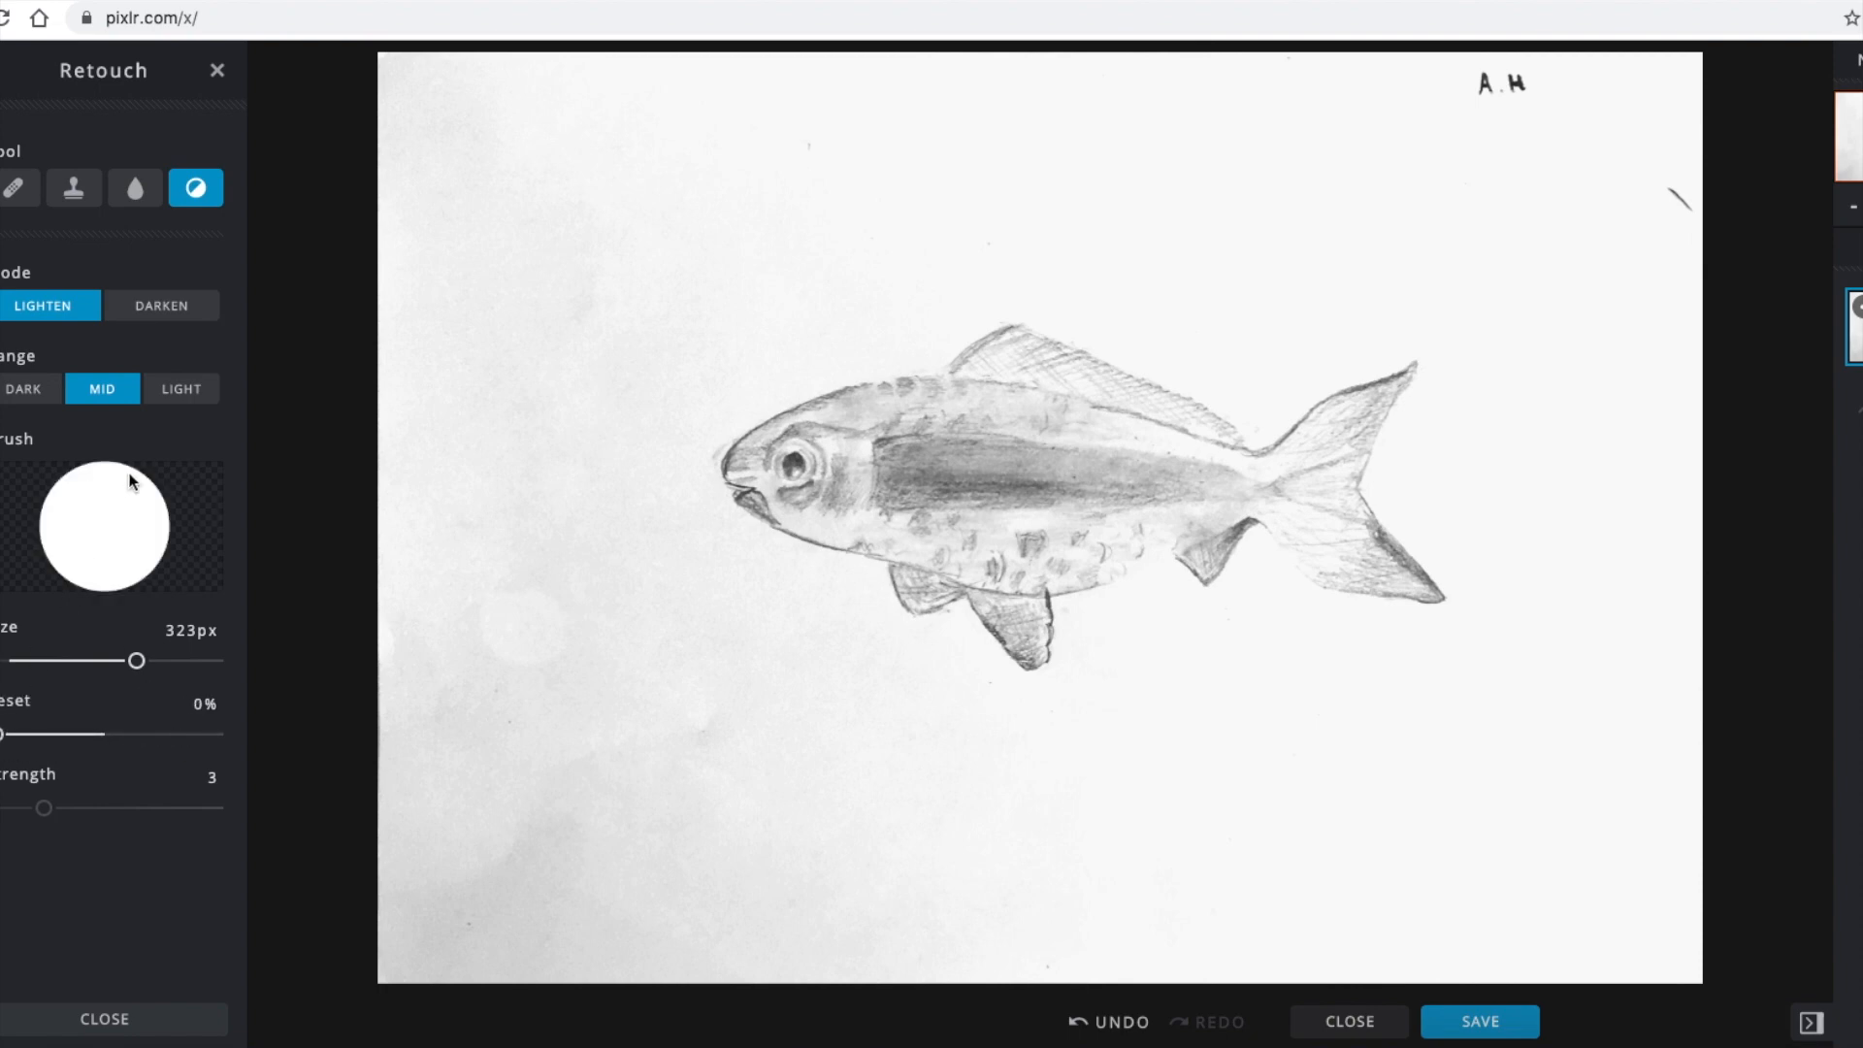
mouse_move(506, 661)
mouse_down()
mouse_move(491, 657)
mouse_move(498, 782)
mouse_move(469, 767)
mouse_up()
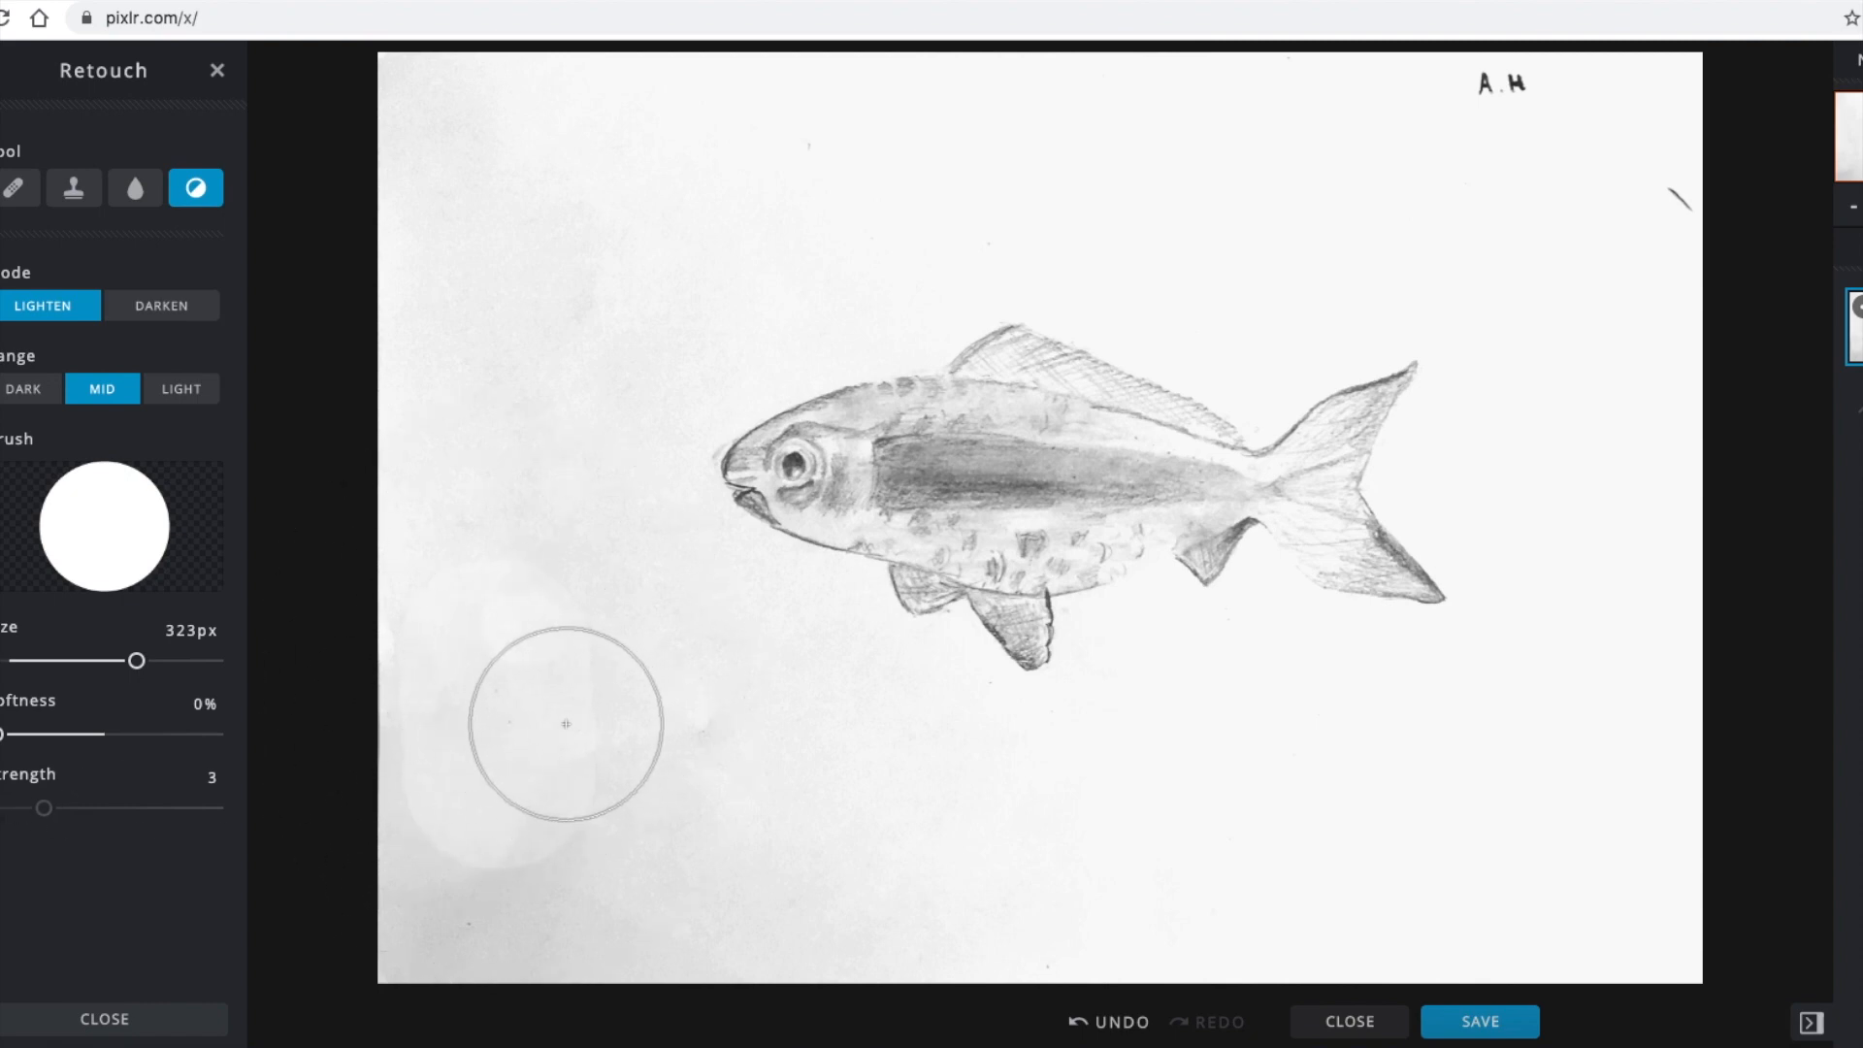
key(ctrl+z)
key(ctrl+z)
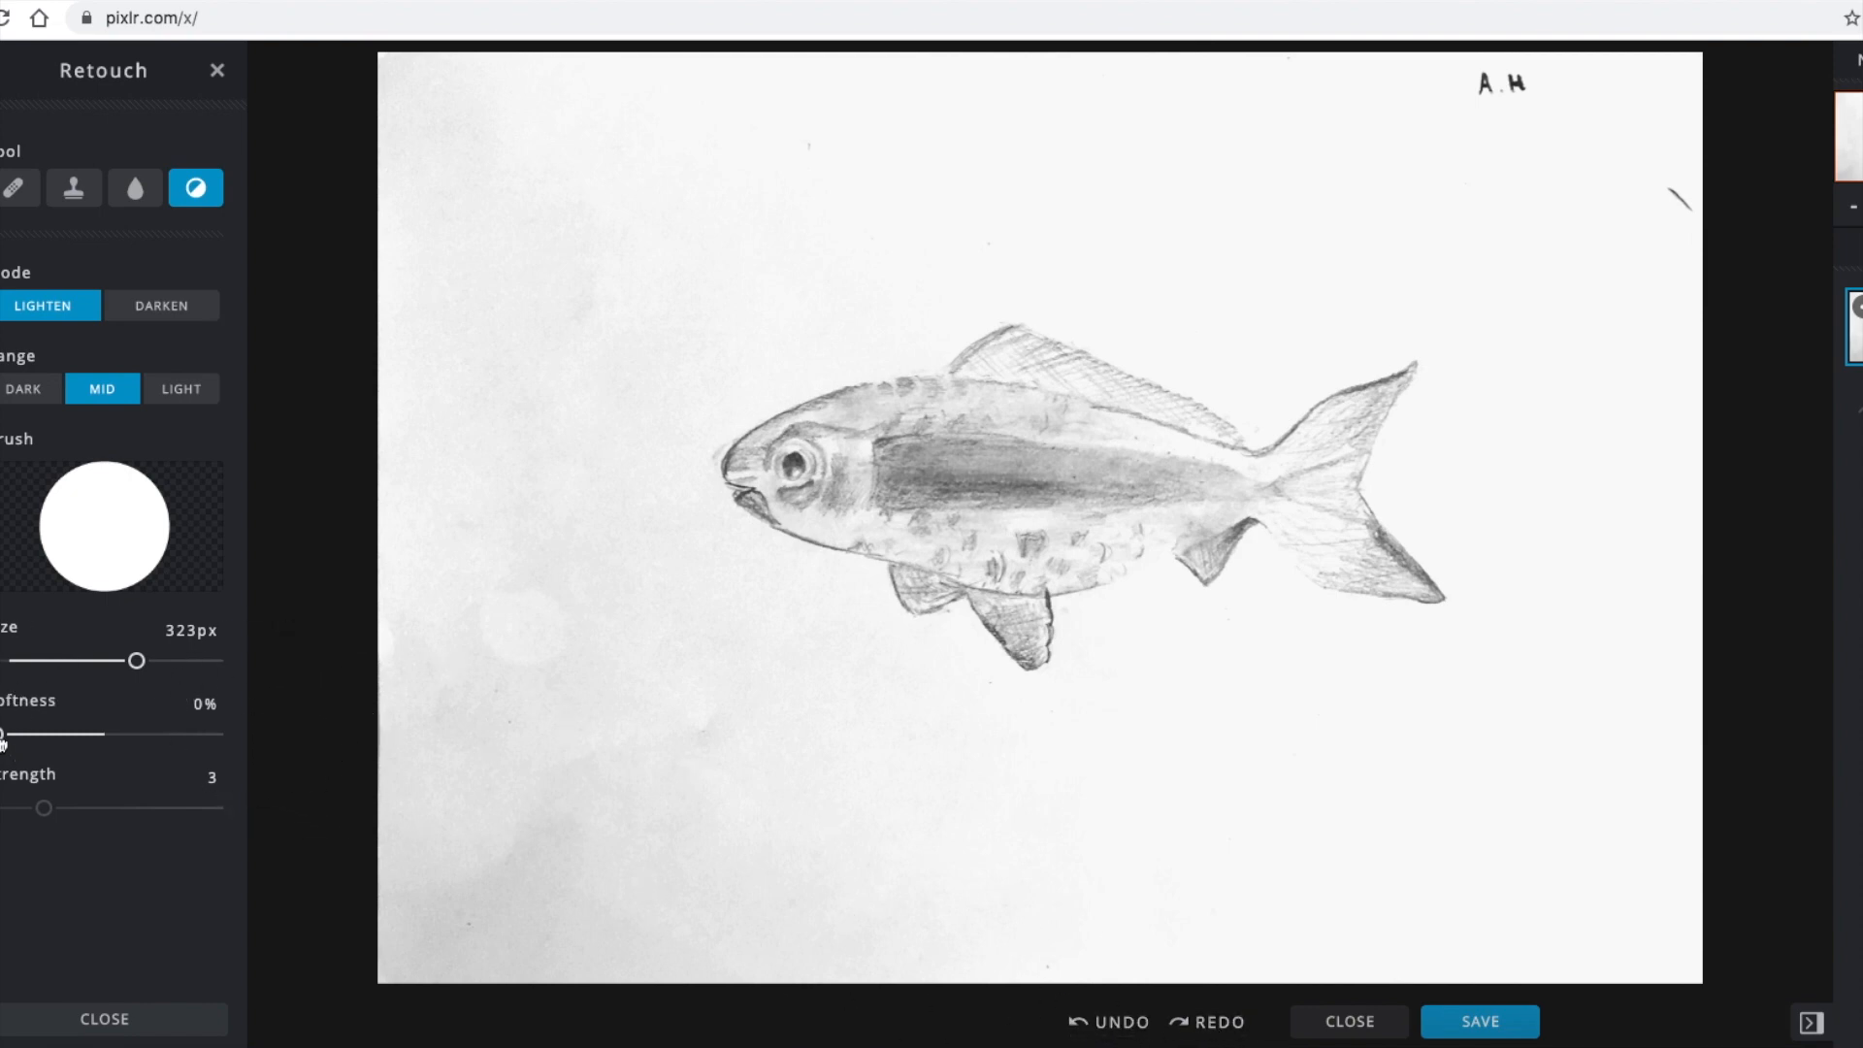
Set the Lighten brush to 461 px size and 80% softness and lighten the grey background in front of the fish.
drag(3, 739, 170, 734)
drag(136, 659, 151, 660)
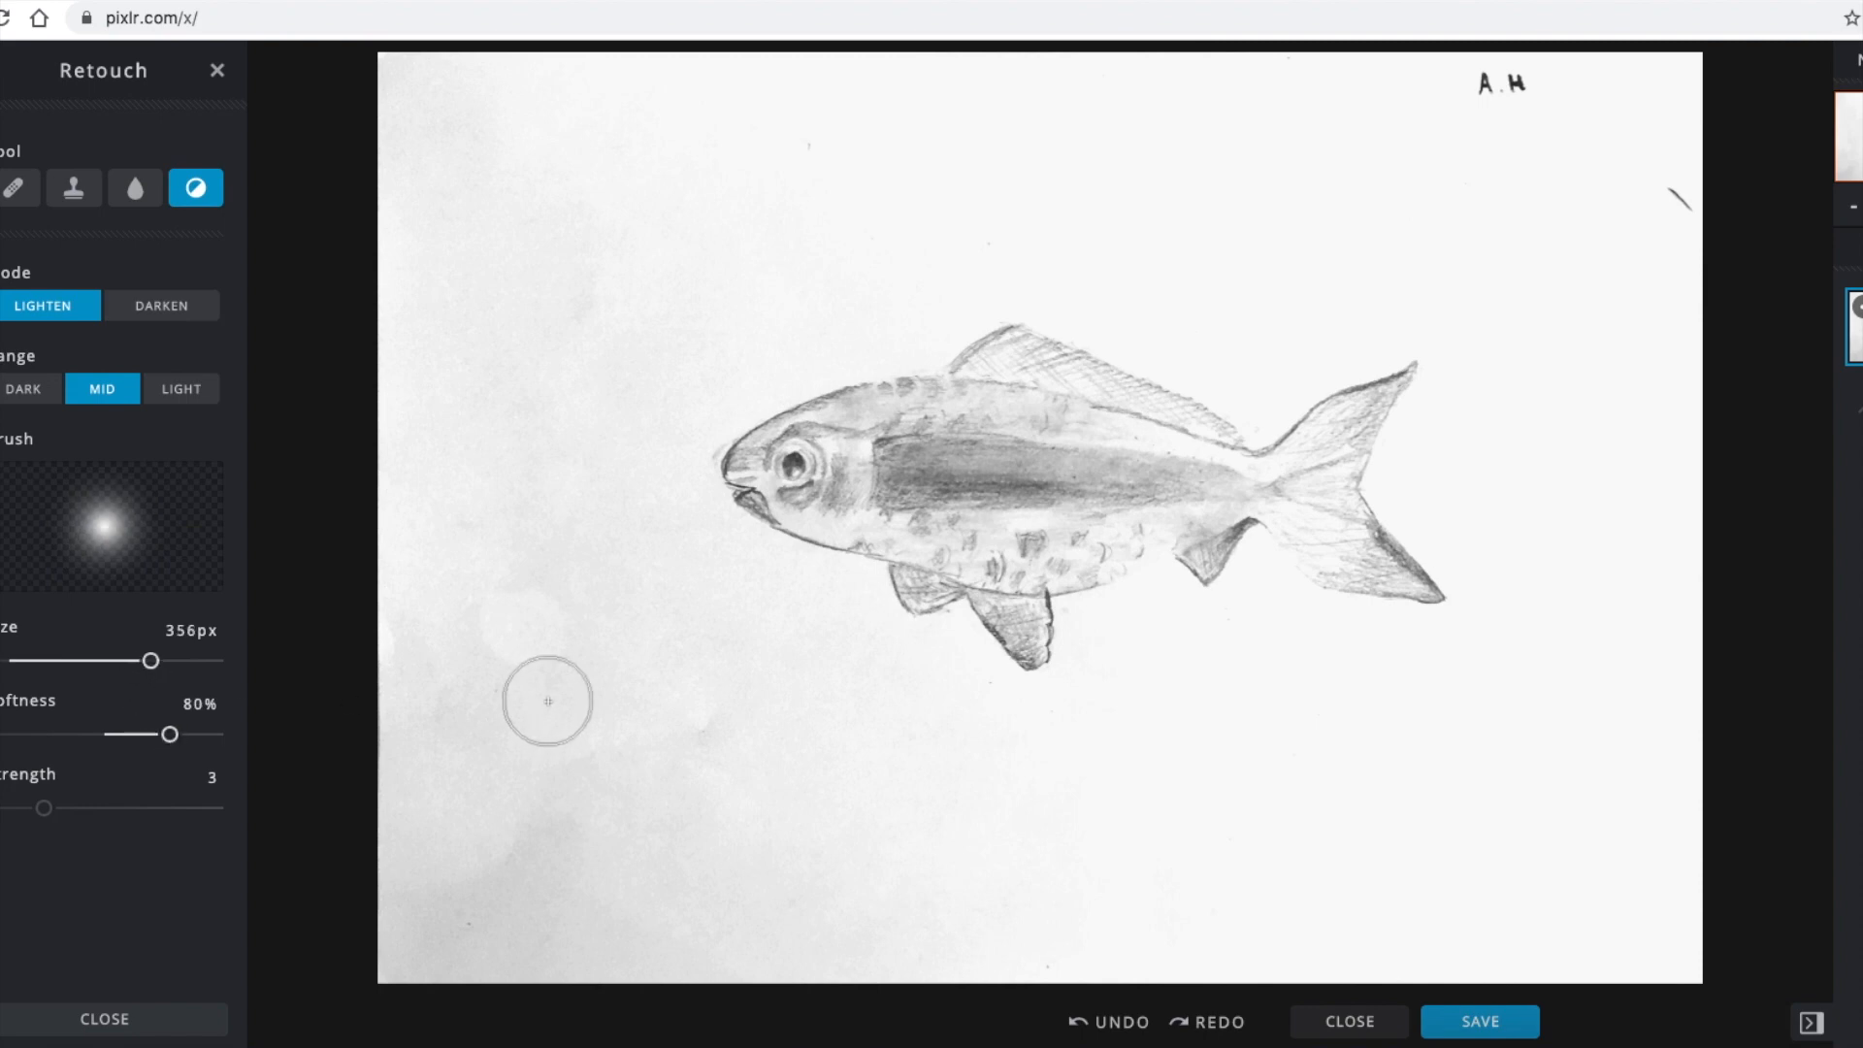
drag(150, 660, 197, 661)
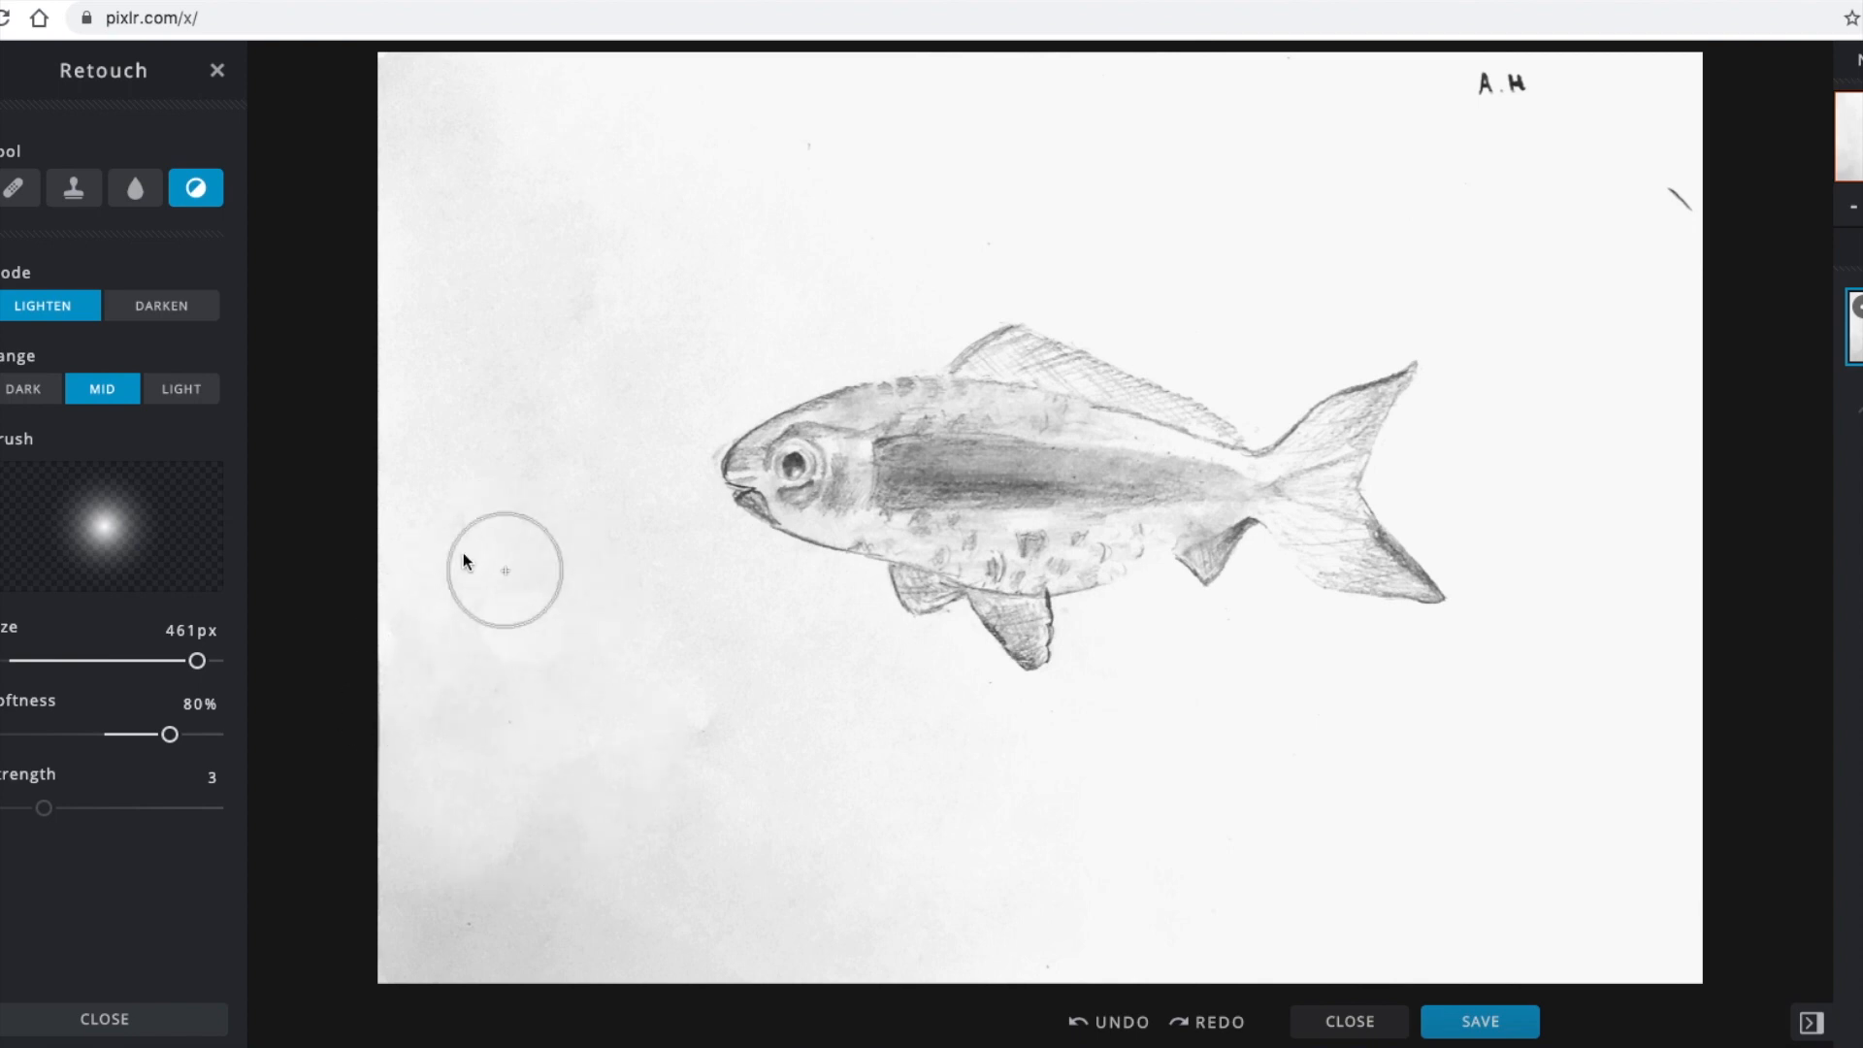
click(524, 611)
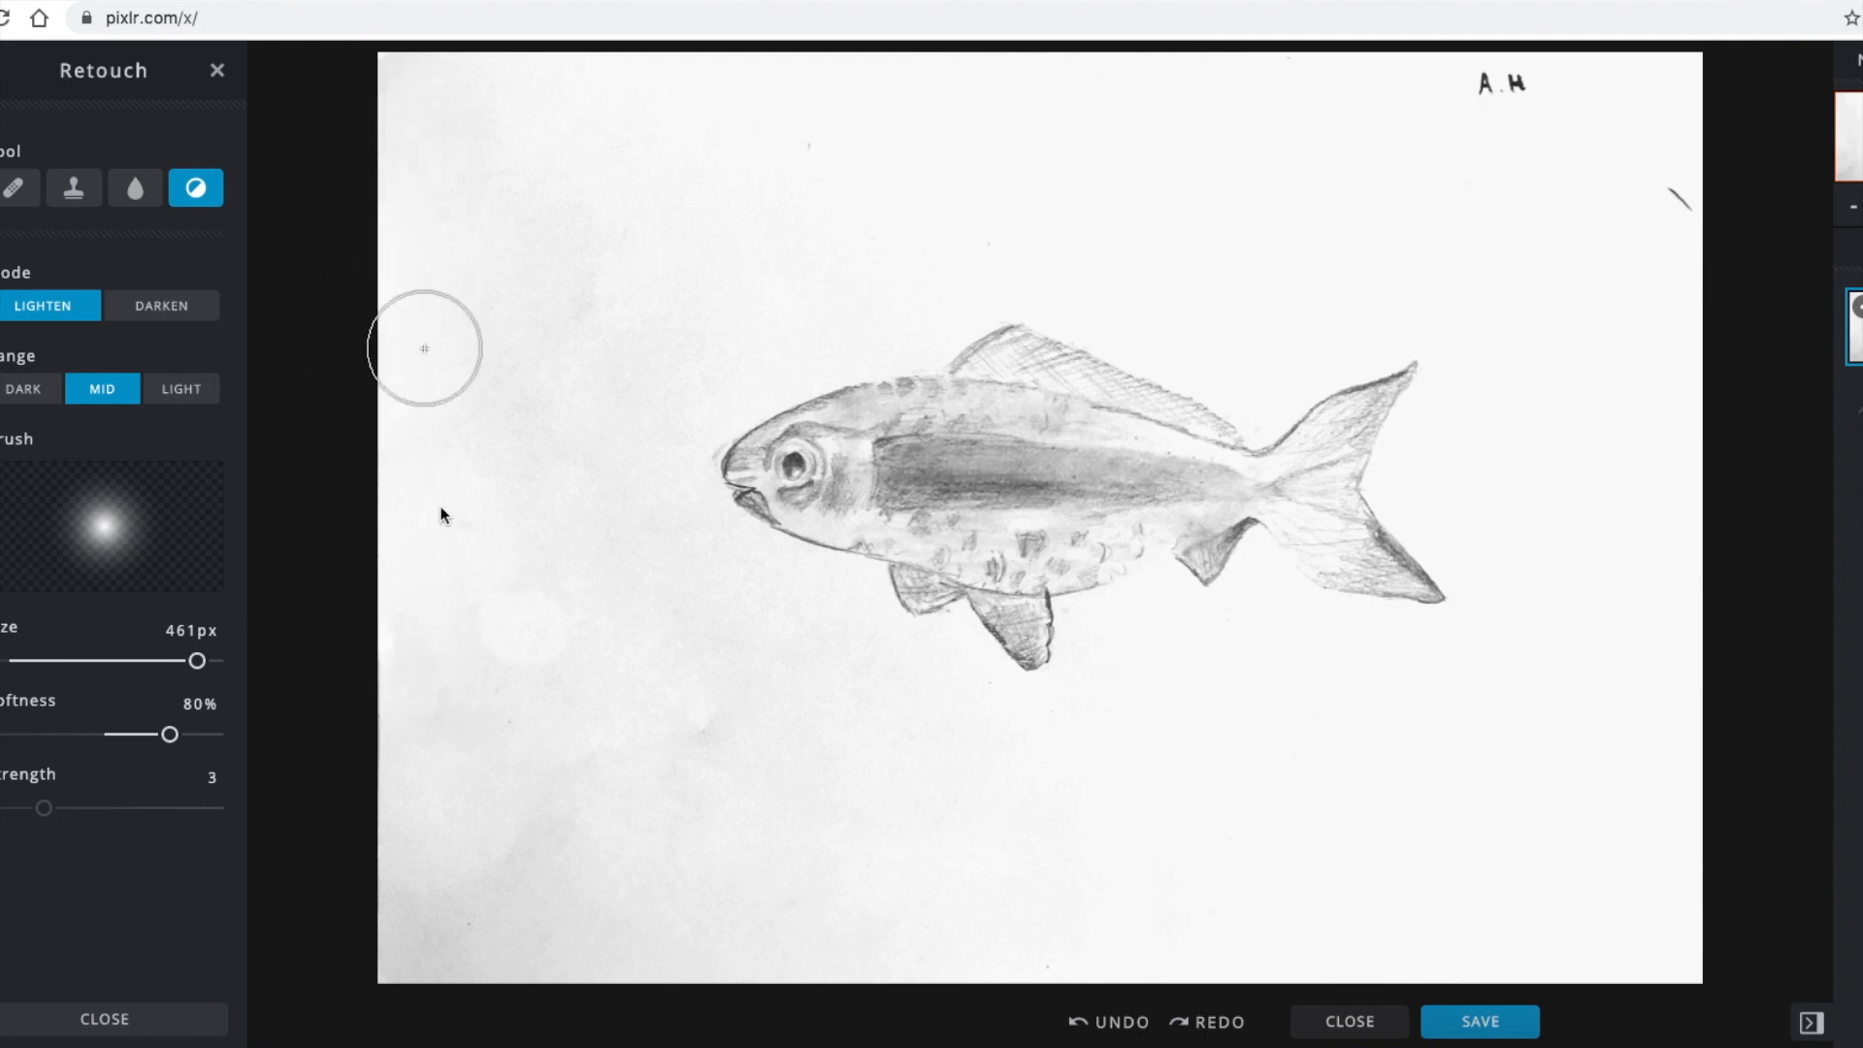
click(451, 726)
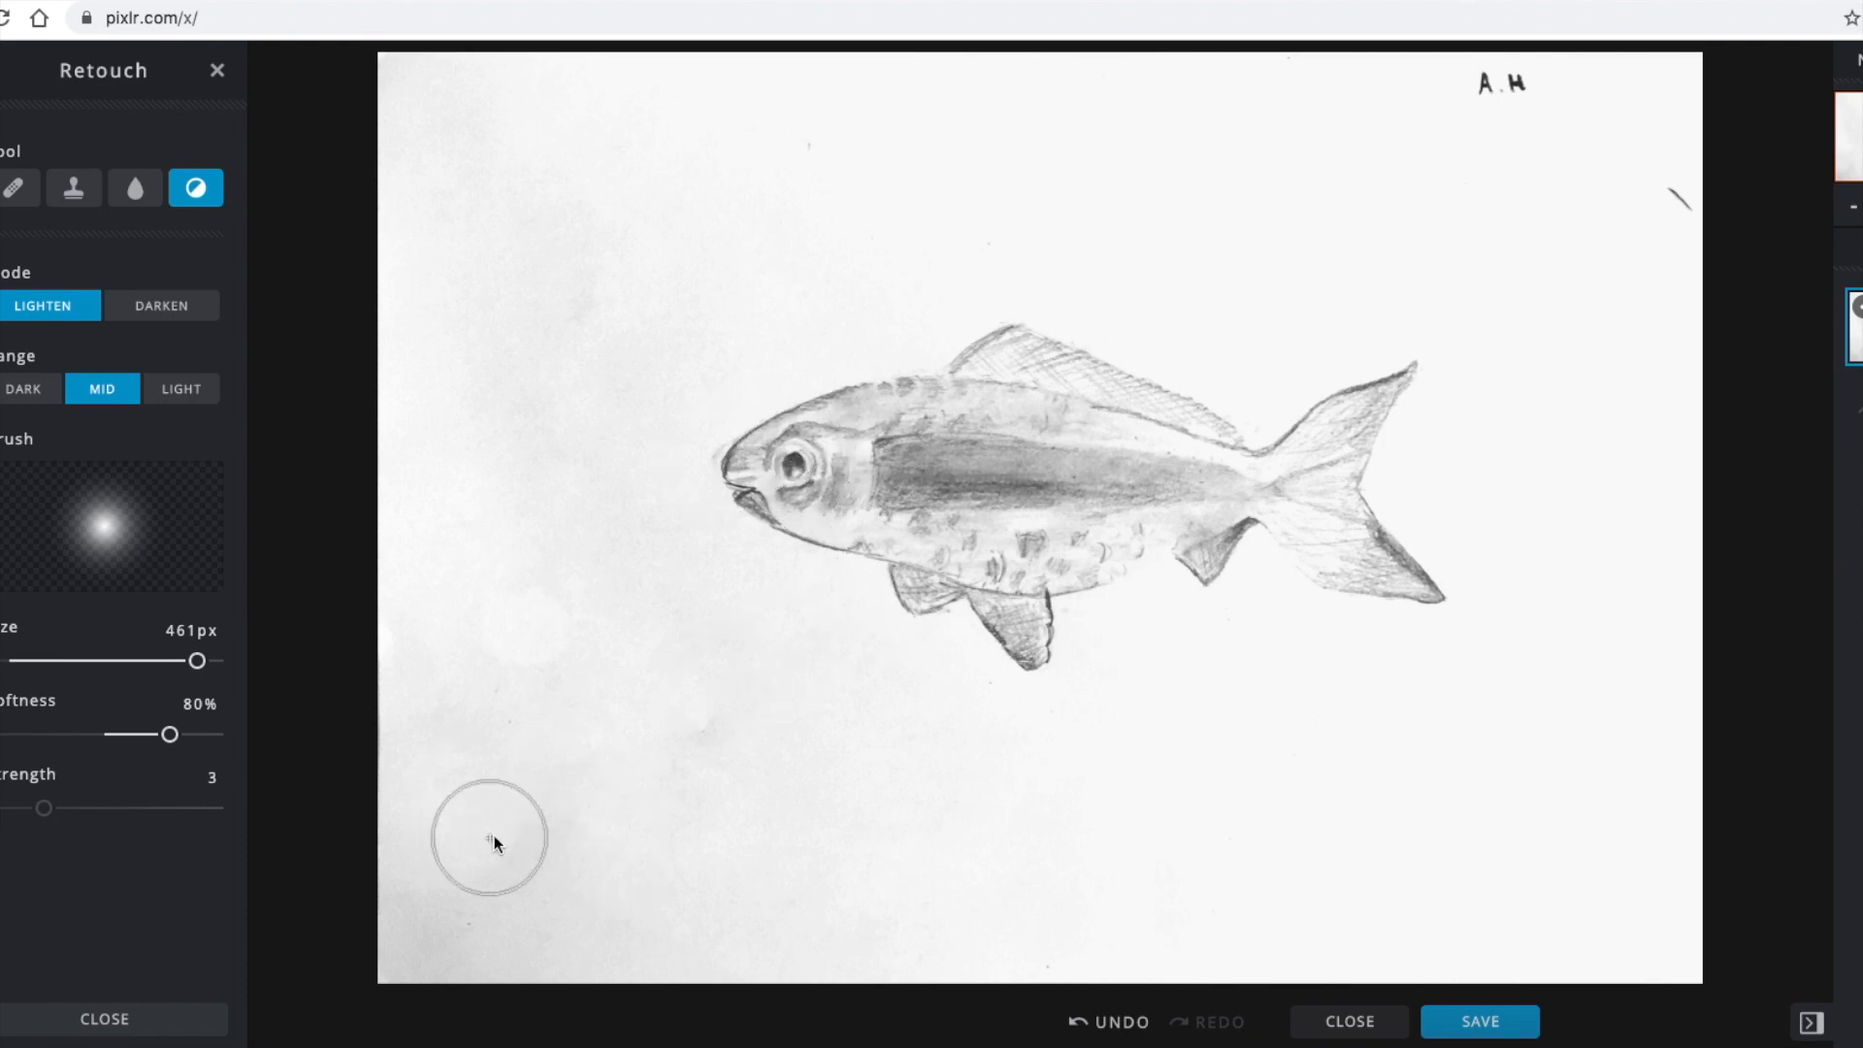
Switch the Lighten range to light tones, brush the paper all around the fish to near white, and close the retouch tools.
click(199, 393)
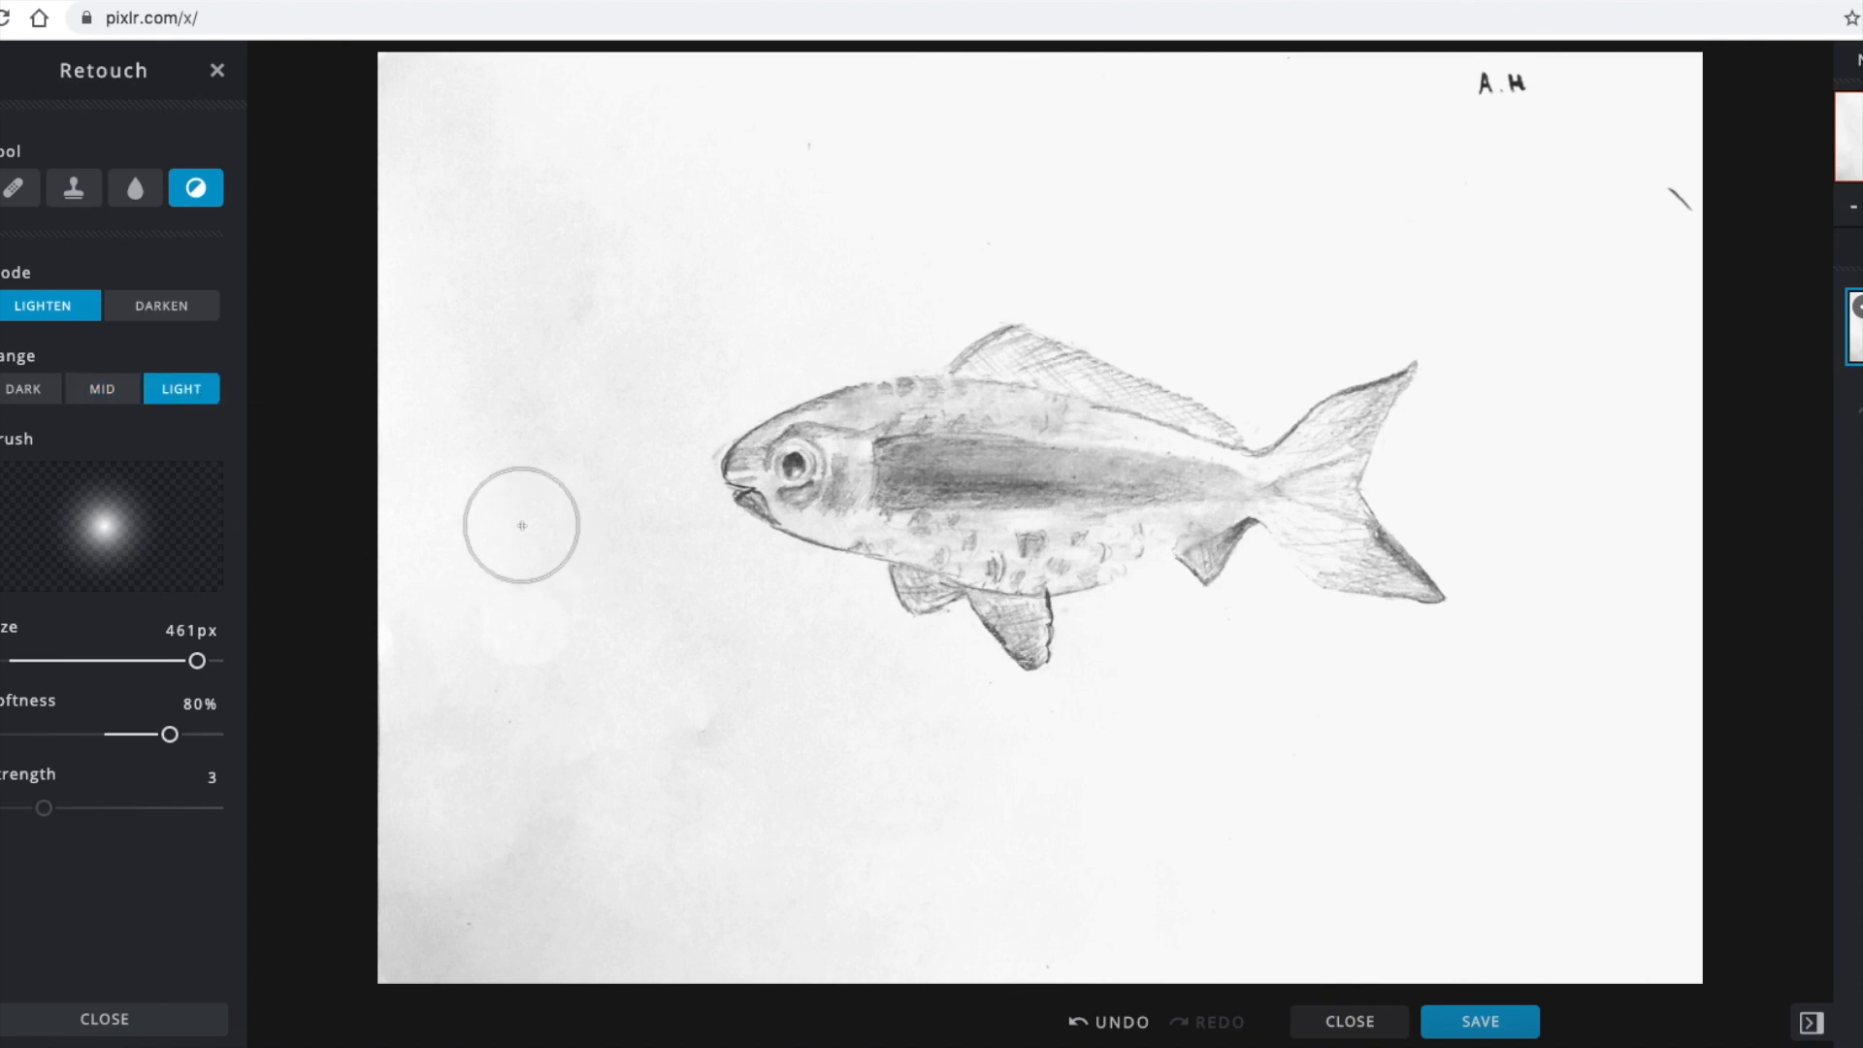
mouse_move(837, 931)
mouse_down()
mouse_move(899, 954)
mouse_move(315, 919)
mouse_move(674, 878)
mouse_move(527, 851)
mouse_move(638, 812)
mouse_move(440, 738)
mouse_move(446, 640)
mouse_move(503, 631)
mouse_move(443, 522)
mouse_move(438, 141)
mouse_move(466, 692)
mouse_move(452, 94)
mouse_move(751, 101)
mouse_move(550, 131)
mouse_move(551, 217)
mouse_move(656, 764)
mouse_move(603, 650)
mouse_move(586, 323)
mouse_move(574, 374)
mouse_move(682, 688)
mouse_move(821, 796)
mouse_move(726, 756)
mouse_move(972, 799)
mouse_move(866, 763)
mouse_move(806, 669)
mouse_move(679, 565)
mouse_move(649, 472)
mouse_move(656, 356)
mouse_move(677, 341)
mouse_move(642, 402)
mouse_move(834, 288)
mouse_move(748, 197)
mouse_move(844, 129)
mouse_move(1683, 124)
mouse_move(1713, 369)
mouse_move(1649, 363)
mouse_move(1655, 660)
mouse_move(1598, 991)
mouse_move(1324, 967)
mouse_move(1475, 898)
mouse_move(1036, 856)
mouse_move(609, 937)
mouse_move(396, 896)
mouse_move(389, 707)
mouse_move(461, 365)
mouse_move(532, 279)
mouse_move(686, 271)
mouse_move(638, 323)
mouse_move(791, 302)
mouse_move(701, 350)
mouse_move(905, 307)
mouse_move(974, 262)
mouse_move(1185, 291)
mouse_move(1189, 314)
mouse_move(1319, 282)
mouse_move(1290, 333)
mouse_move(1493, 300)
mouse_move(1464, 486)
mouse_move(1517, 549)
mouse_move(1435, 686)
mouse_move(1133, 672)
mouse_move(1106, 680)
mouse_move(1145, 684)
mouse_move(957, 743)
mouse_move(945, 697)
mouse_move(719, 606)
mouse_move(667, 525)
mouse_move(670, 392)
mouse_move(632, 857)
mouse_move(511, 761)
mouse_move(403, 749)
mouse_move(629, 649)
mouse_move(387, 133)
mouse_move(1032, 129)
mouse_move(1518, 155)
mouse_move(1507, 173)
mouse_move(1647, 133)
mouse_move(1680, 229)
mouse_up()
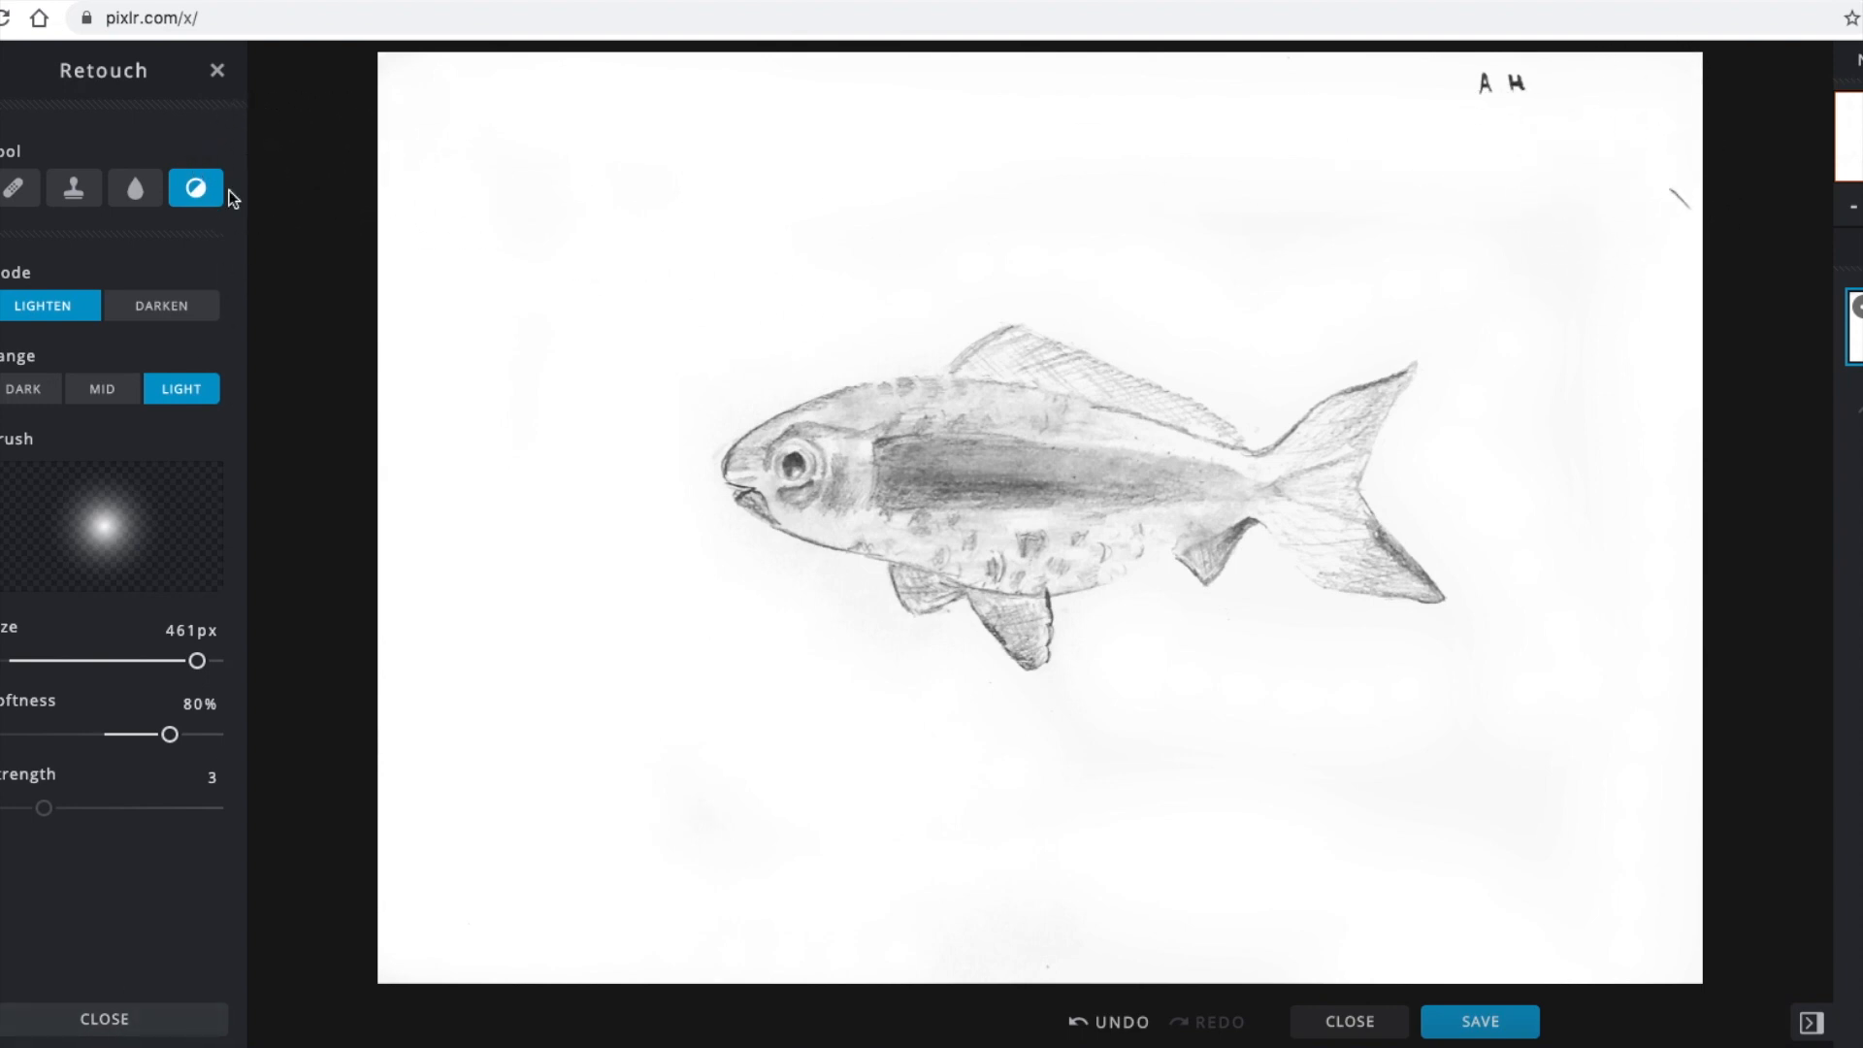
click(217, 72)
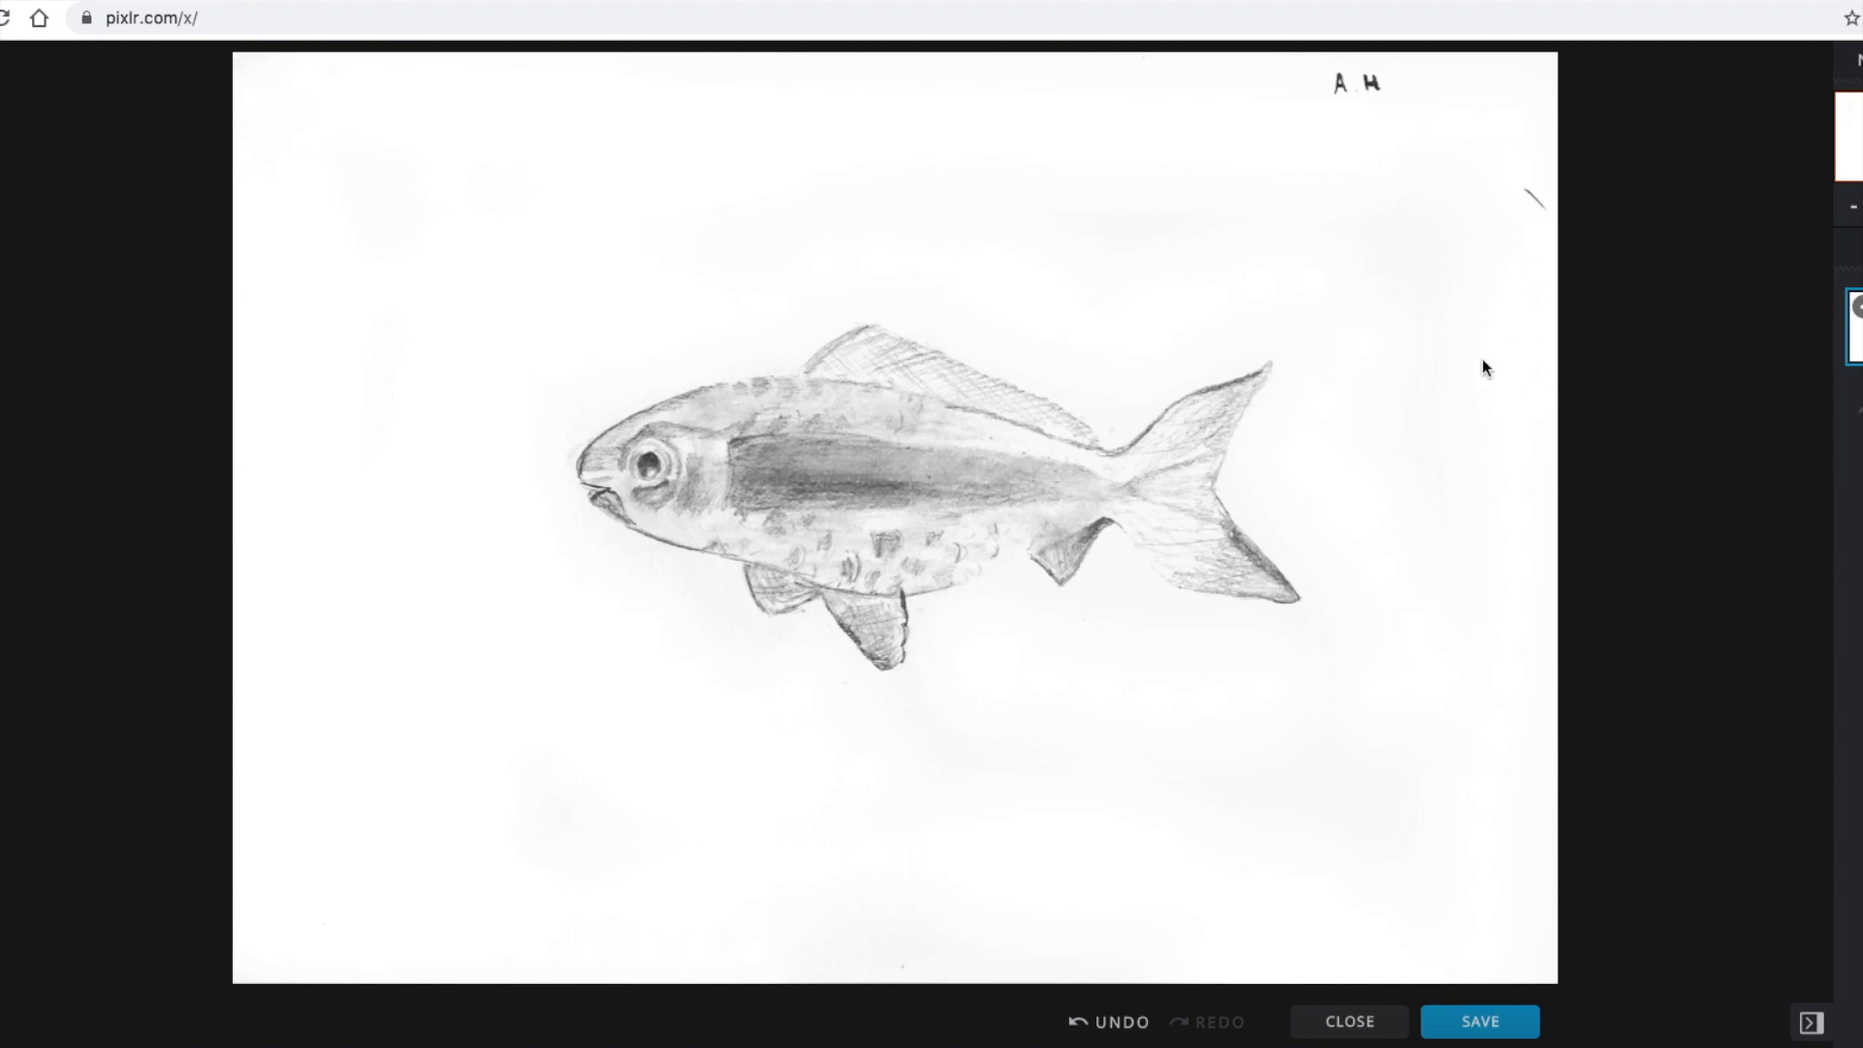
Crop the drawing to 2018 × 1466, trimming off the initials above the fish, the stray pencil mark and the surplus paper.
key(c)
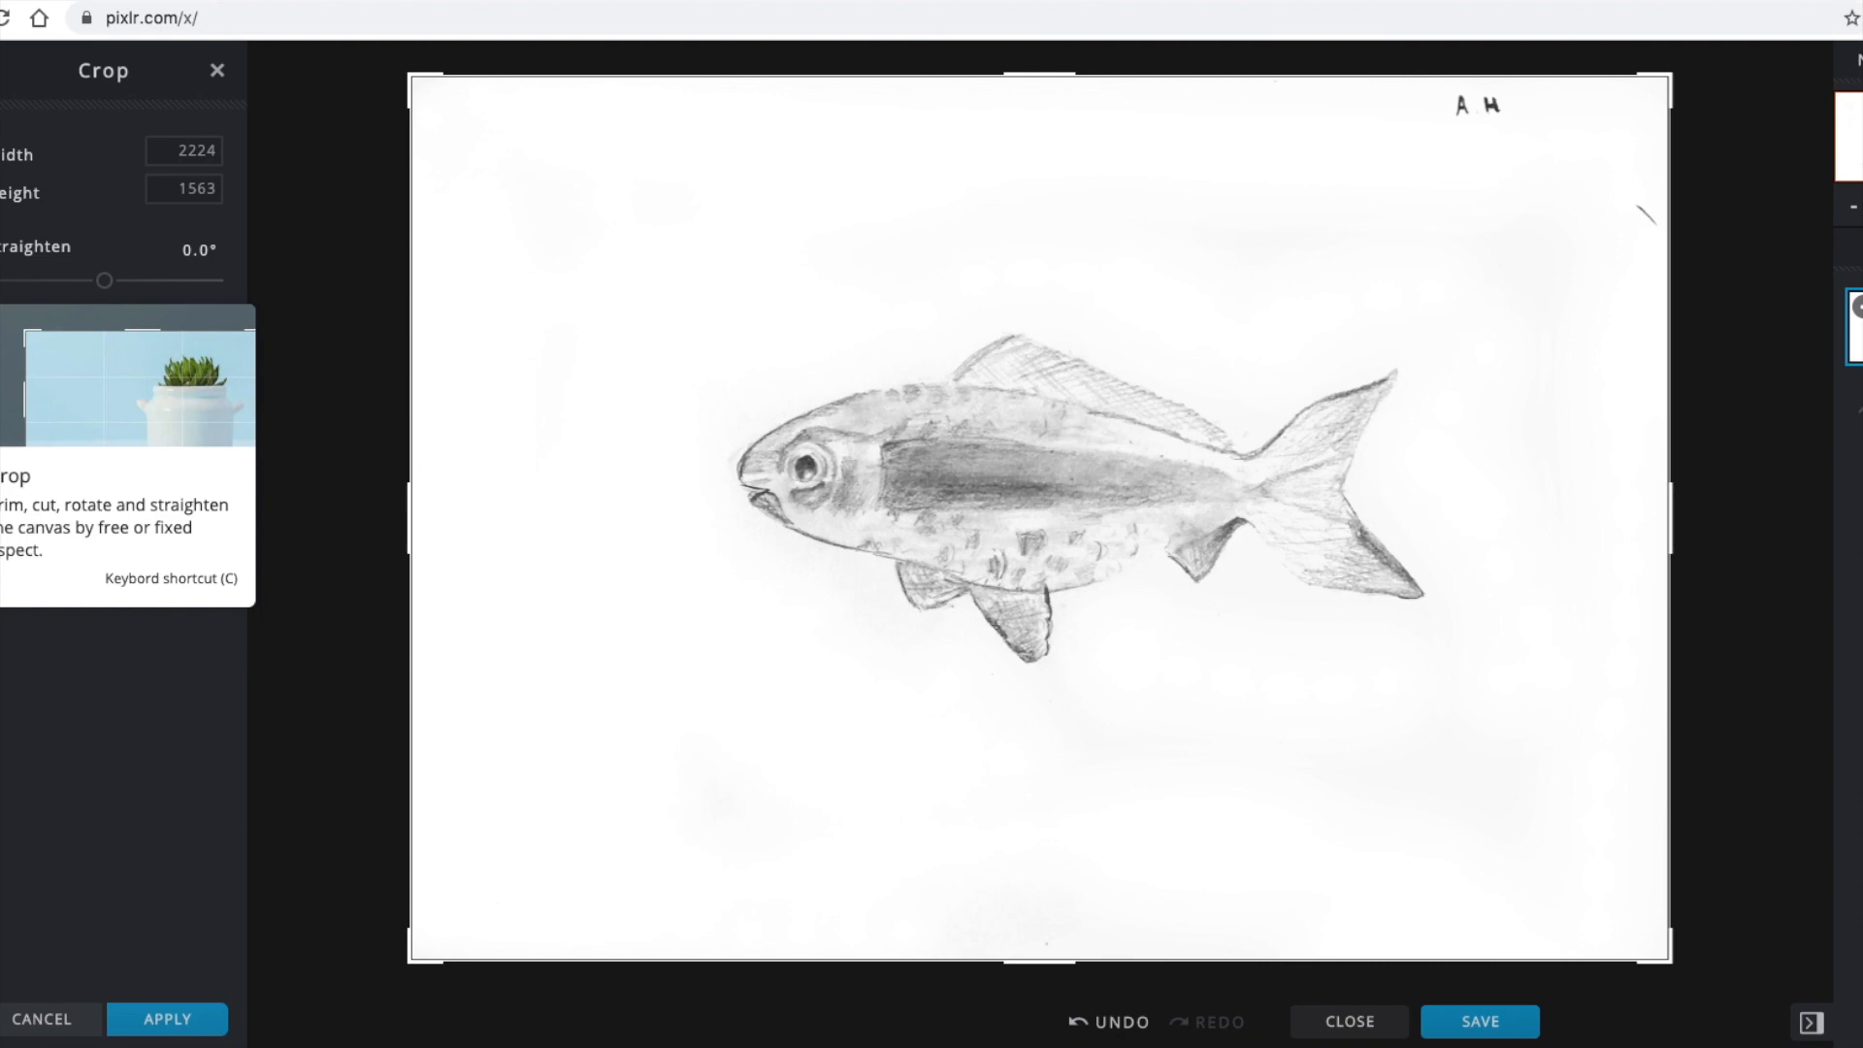
mouse_move(1674, 509)
mouse_down()
mouse_move(1630, 510)
mouse_move(1668, 510)
mouse_up()
drag(1049, 76, 1041, 118)
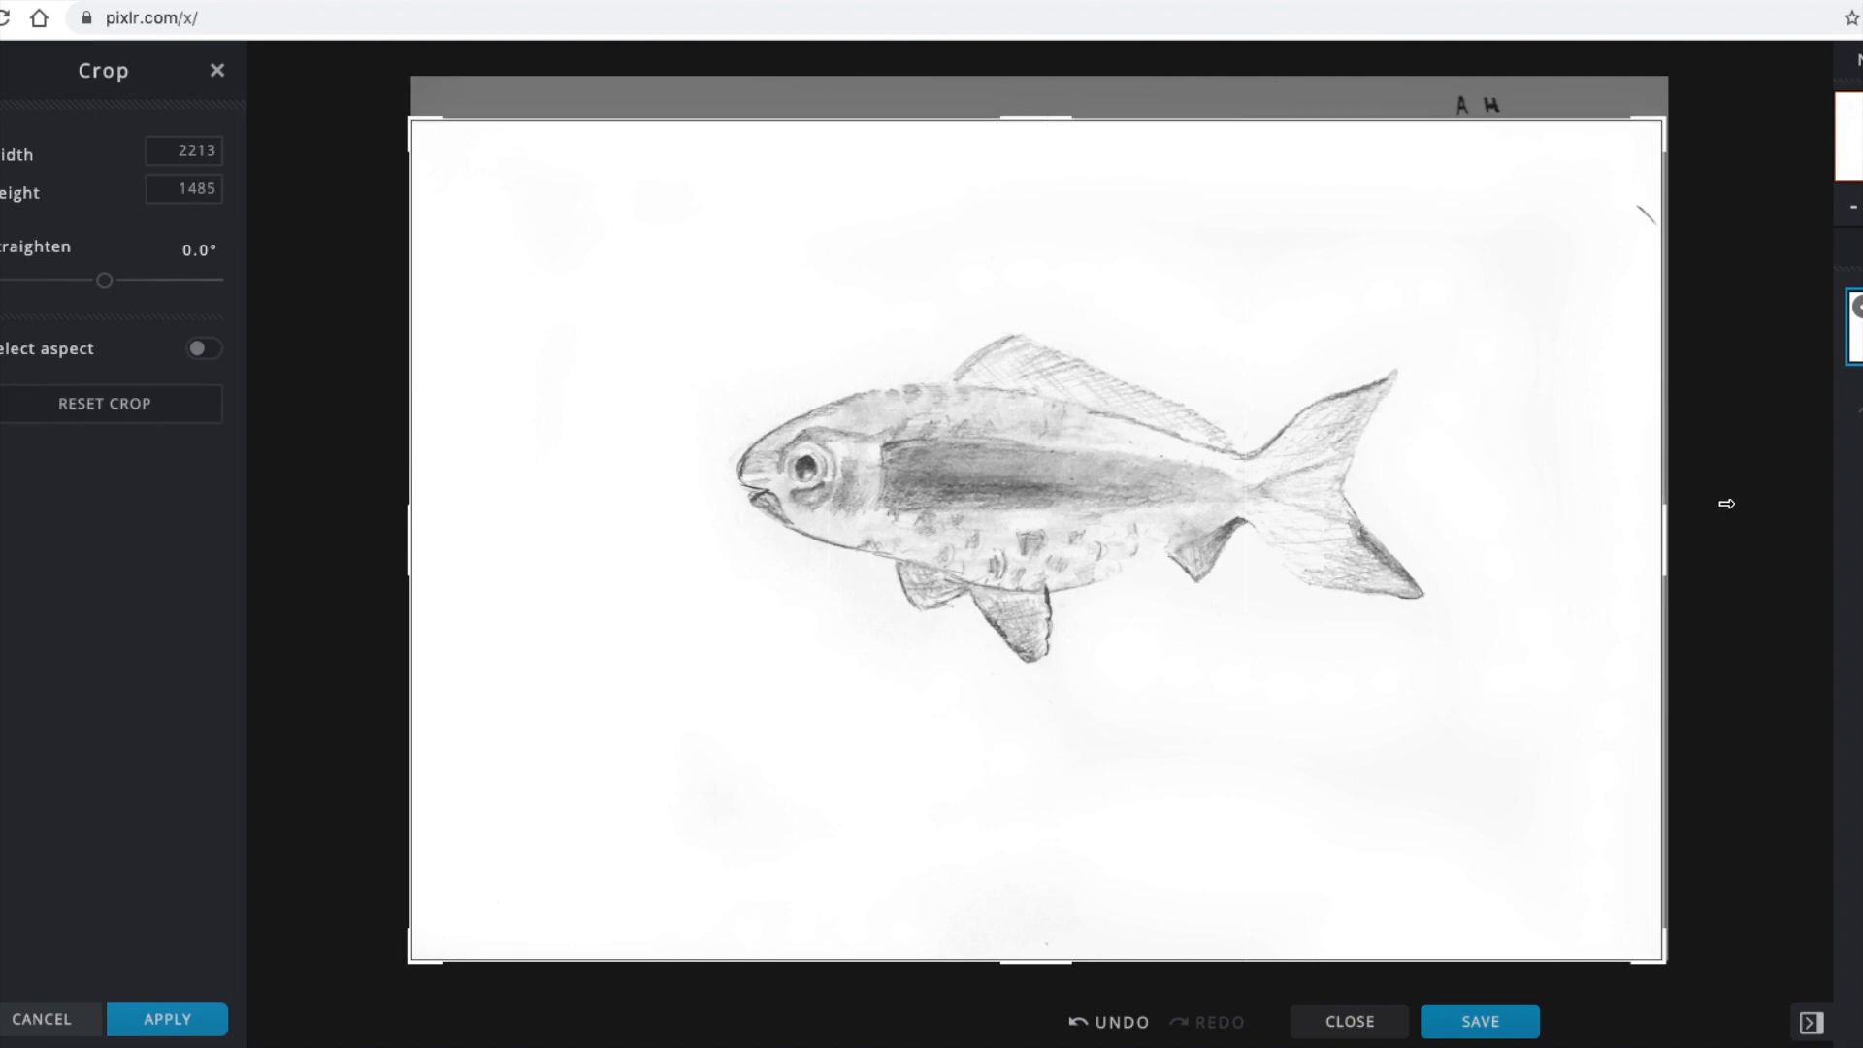
drag(1665, 533, 1640, 532)
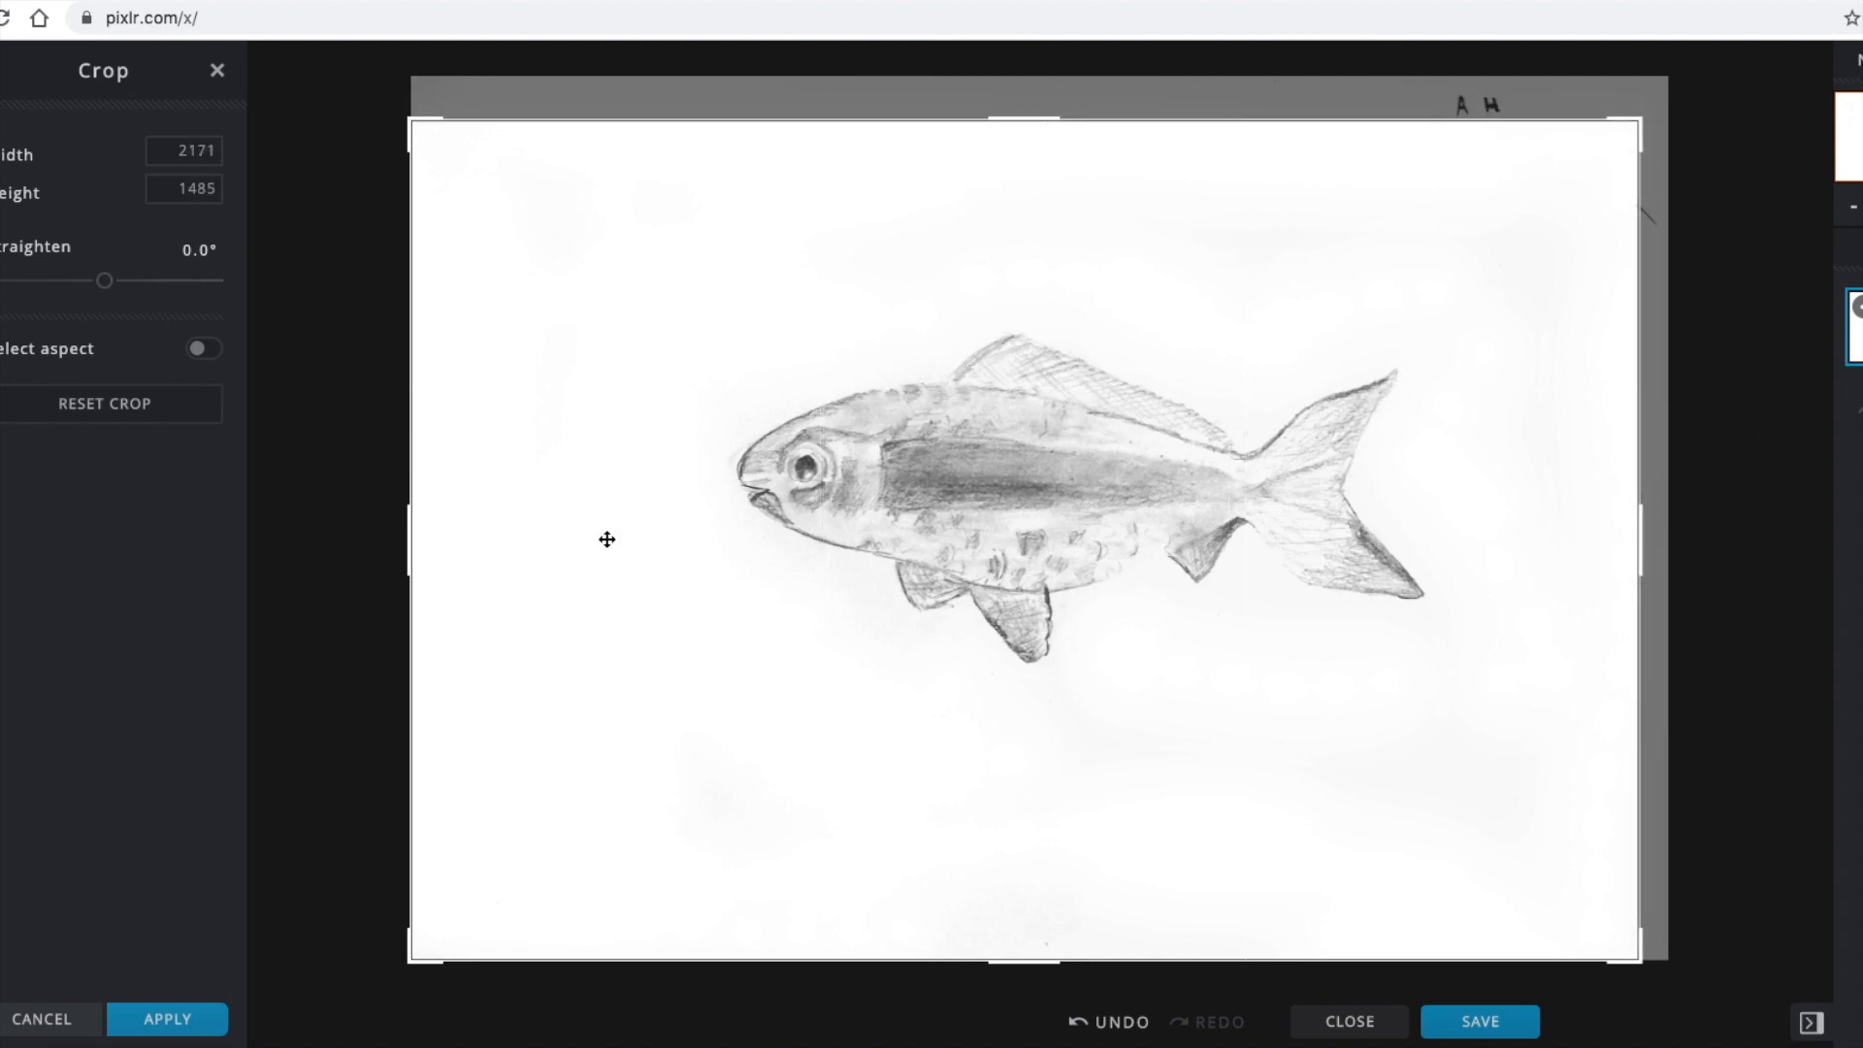
drag(404, 552, 500, 569)
drag(1089, 965, 1091, 953)
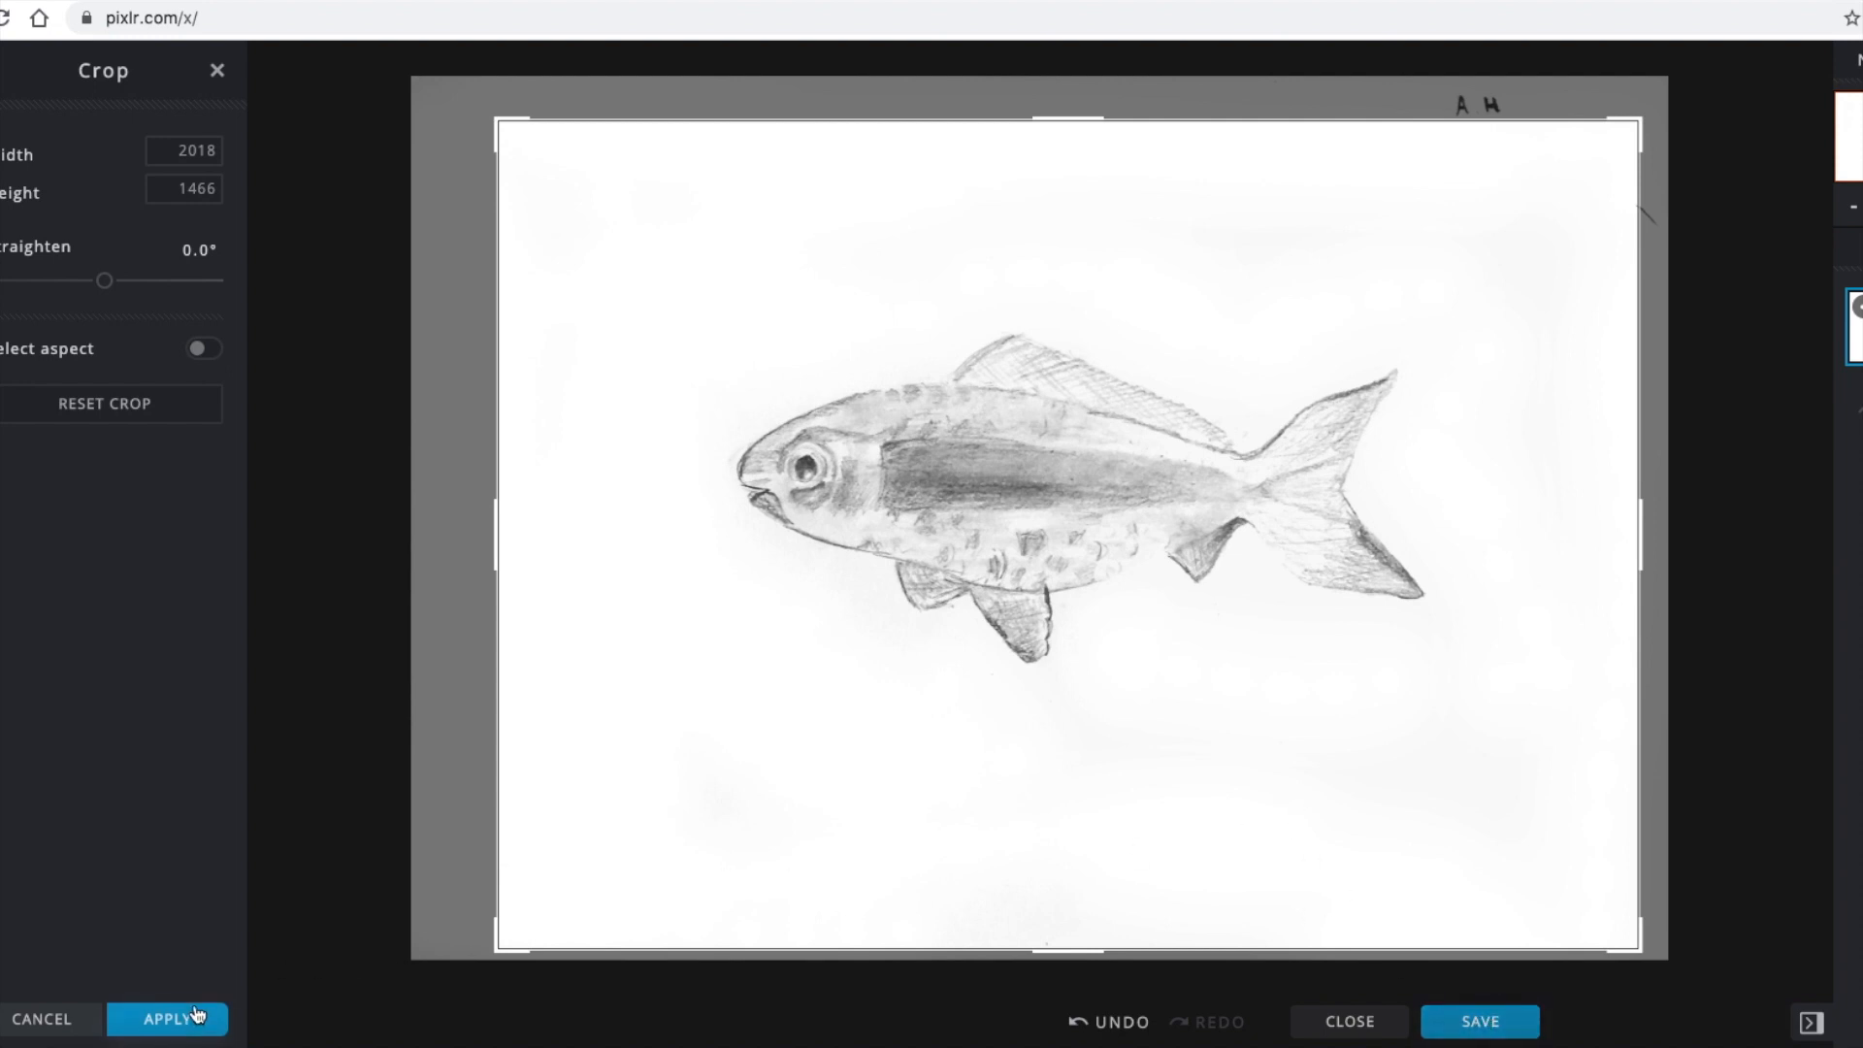
click(160, 1019)
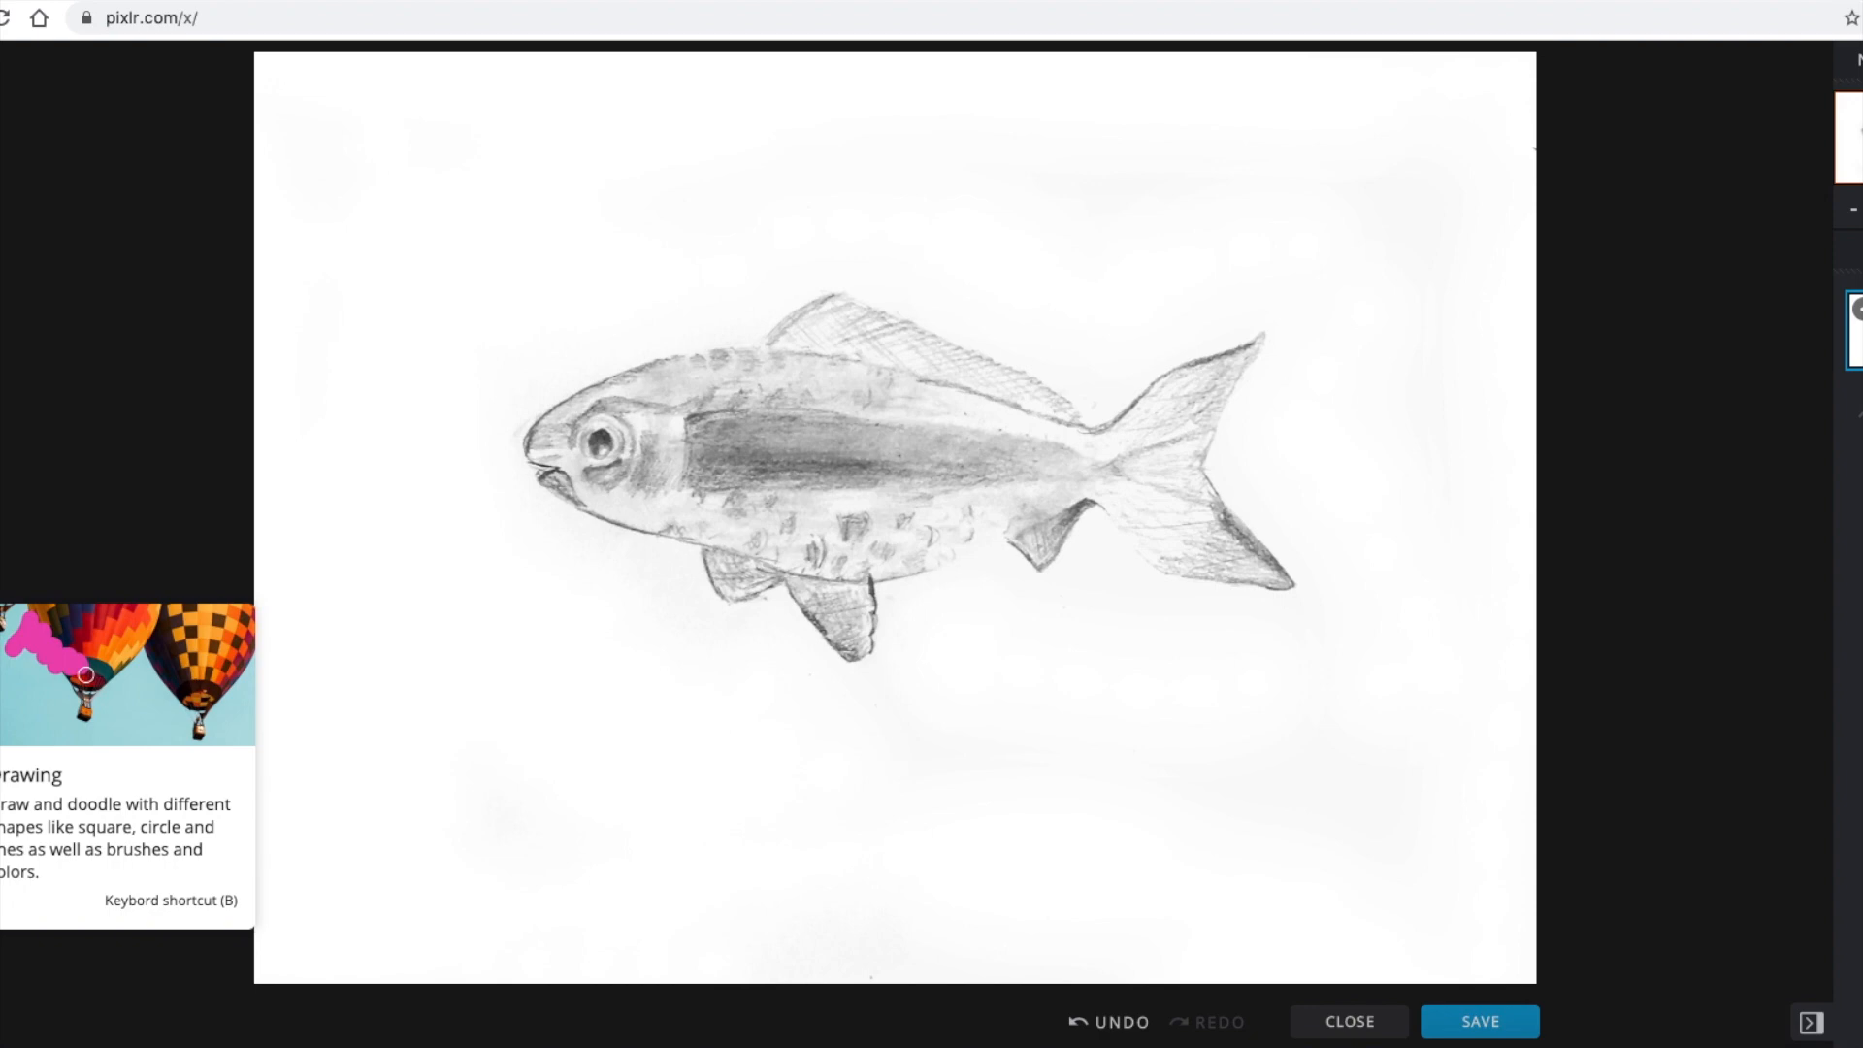
Try painting green over the dark stripe on the fish's body with the 40 px Draw brush, and undo the paint.
key(b)
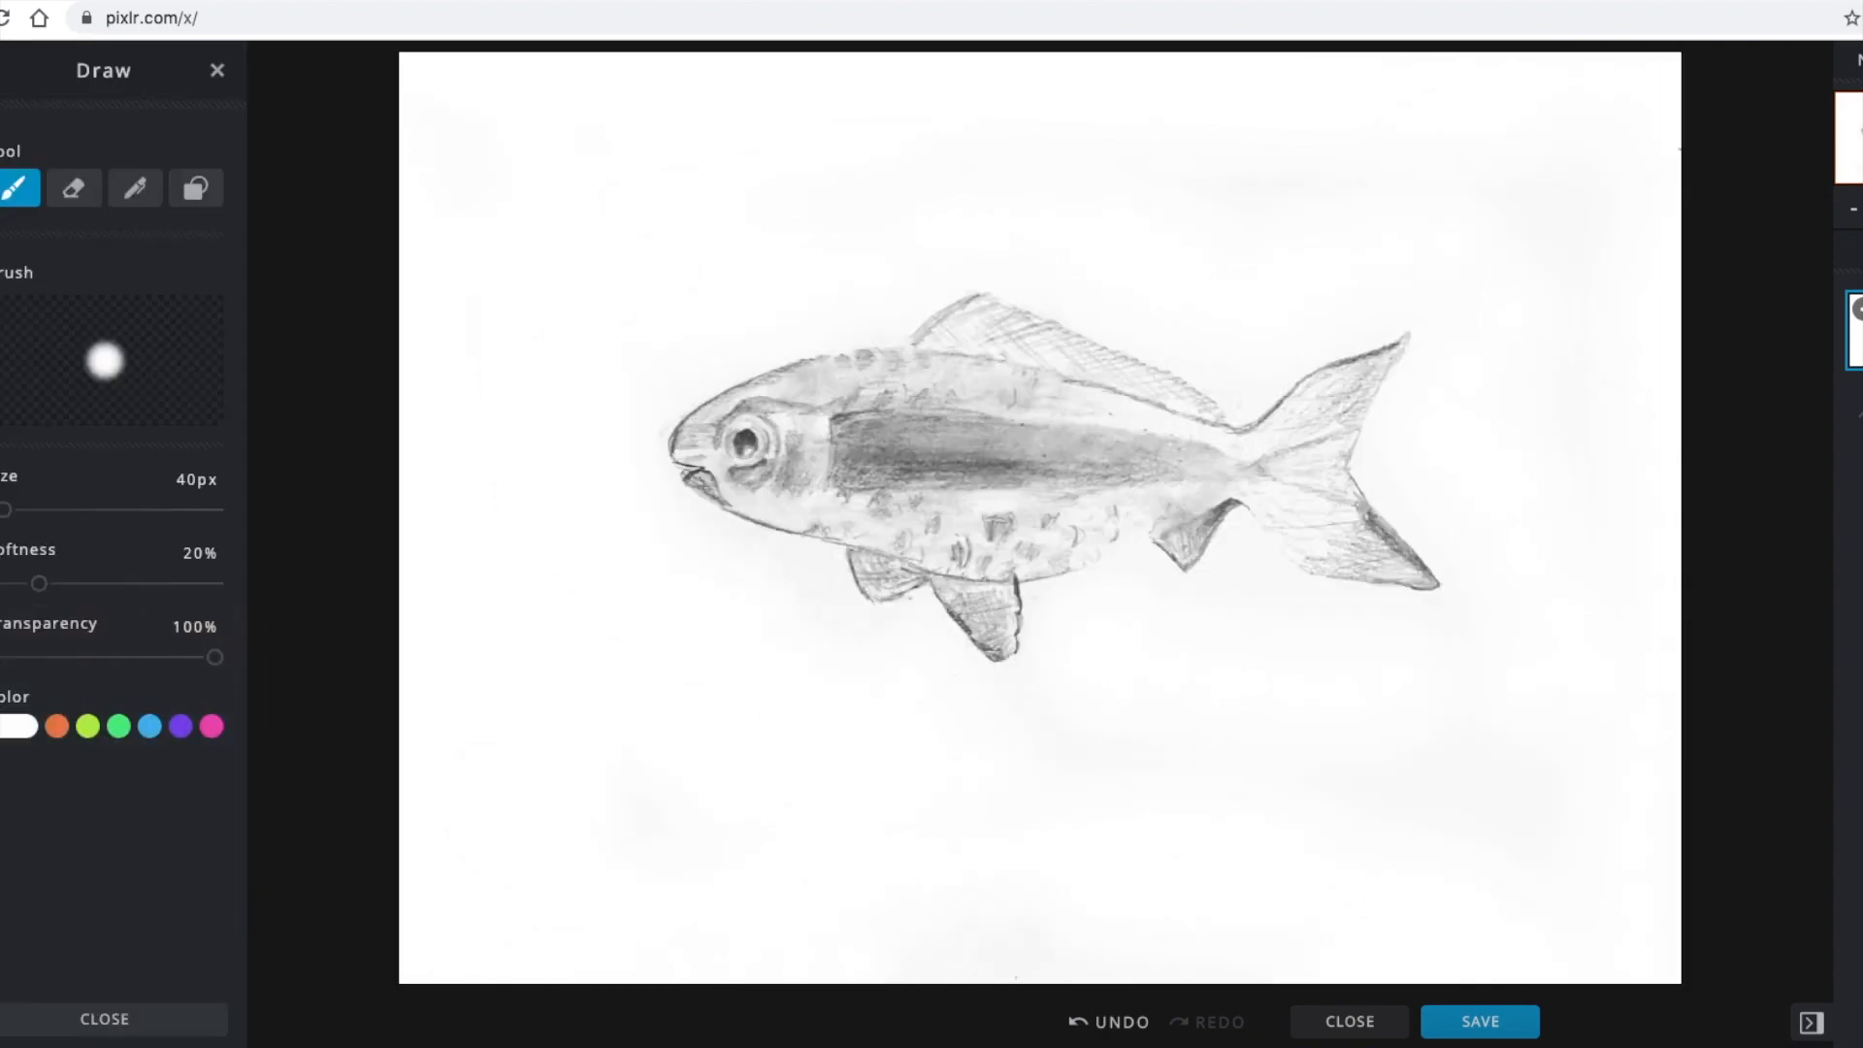
click(121, 730)
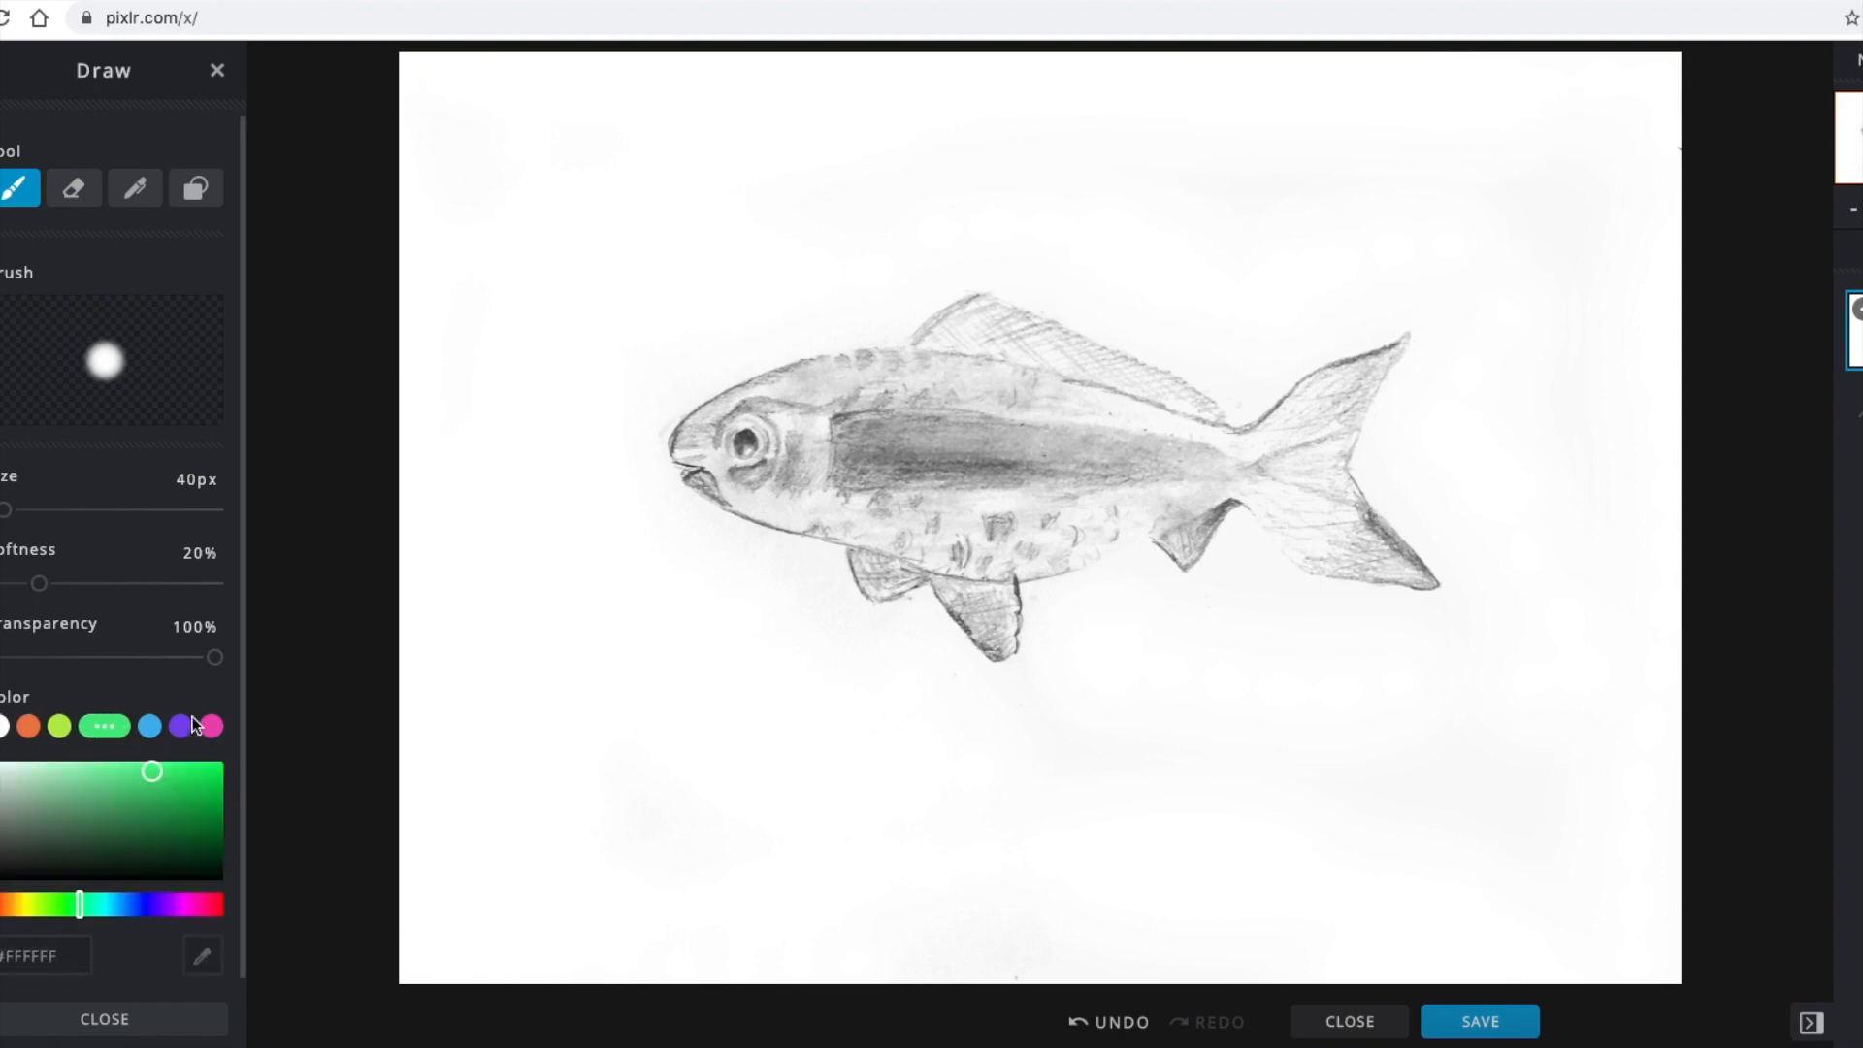
mouse_move(930, 470)
mouse_down()
mouse_move(893, 491)
mouse_move(922, 490)
mouse_move(893, 456)
mouse_move(931, 453)
mouse_move(885, 438)
mouse_move(973, 434)
mouse_up()
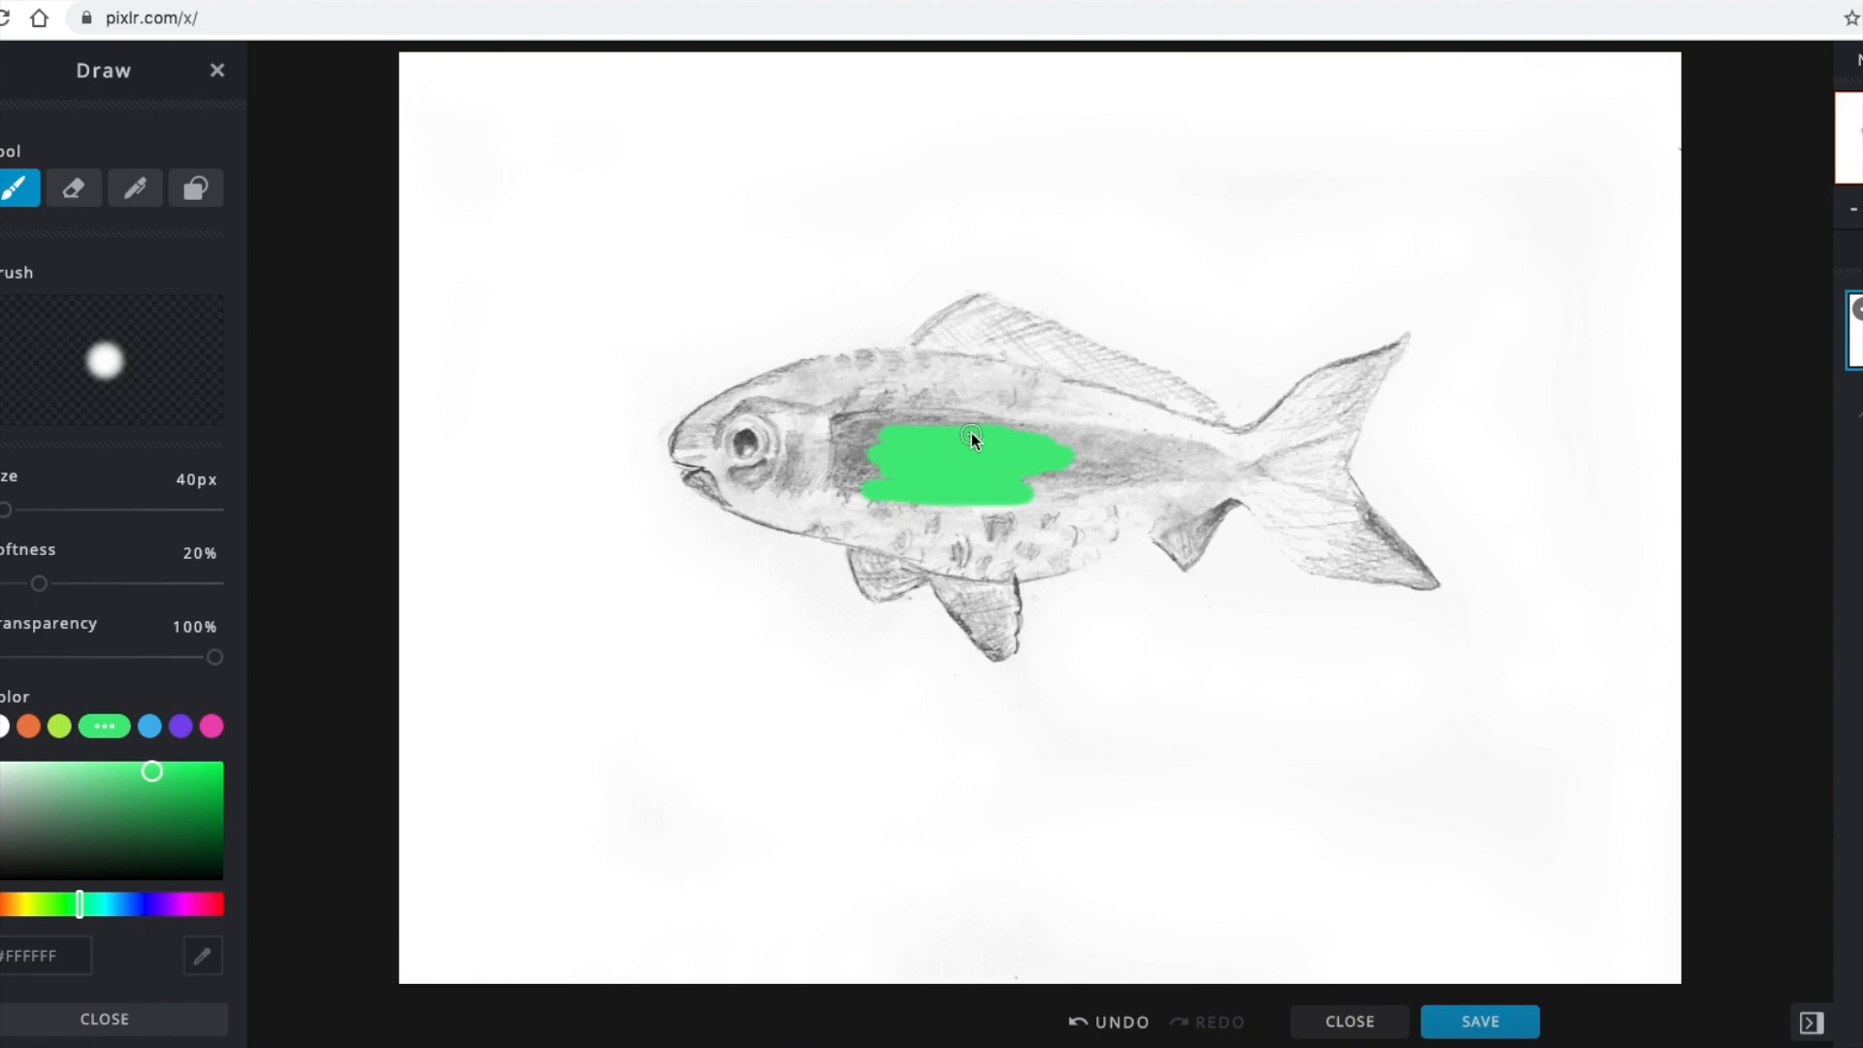
click(1111, 1021)
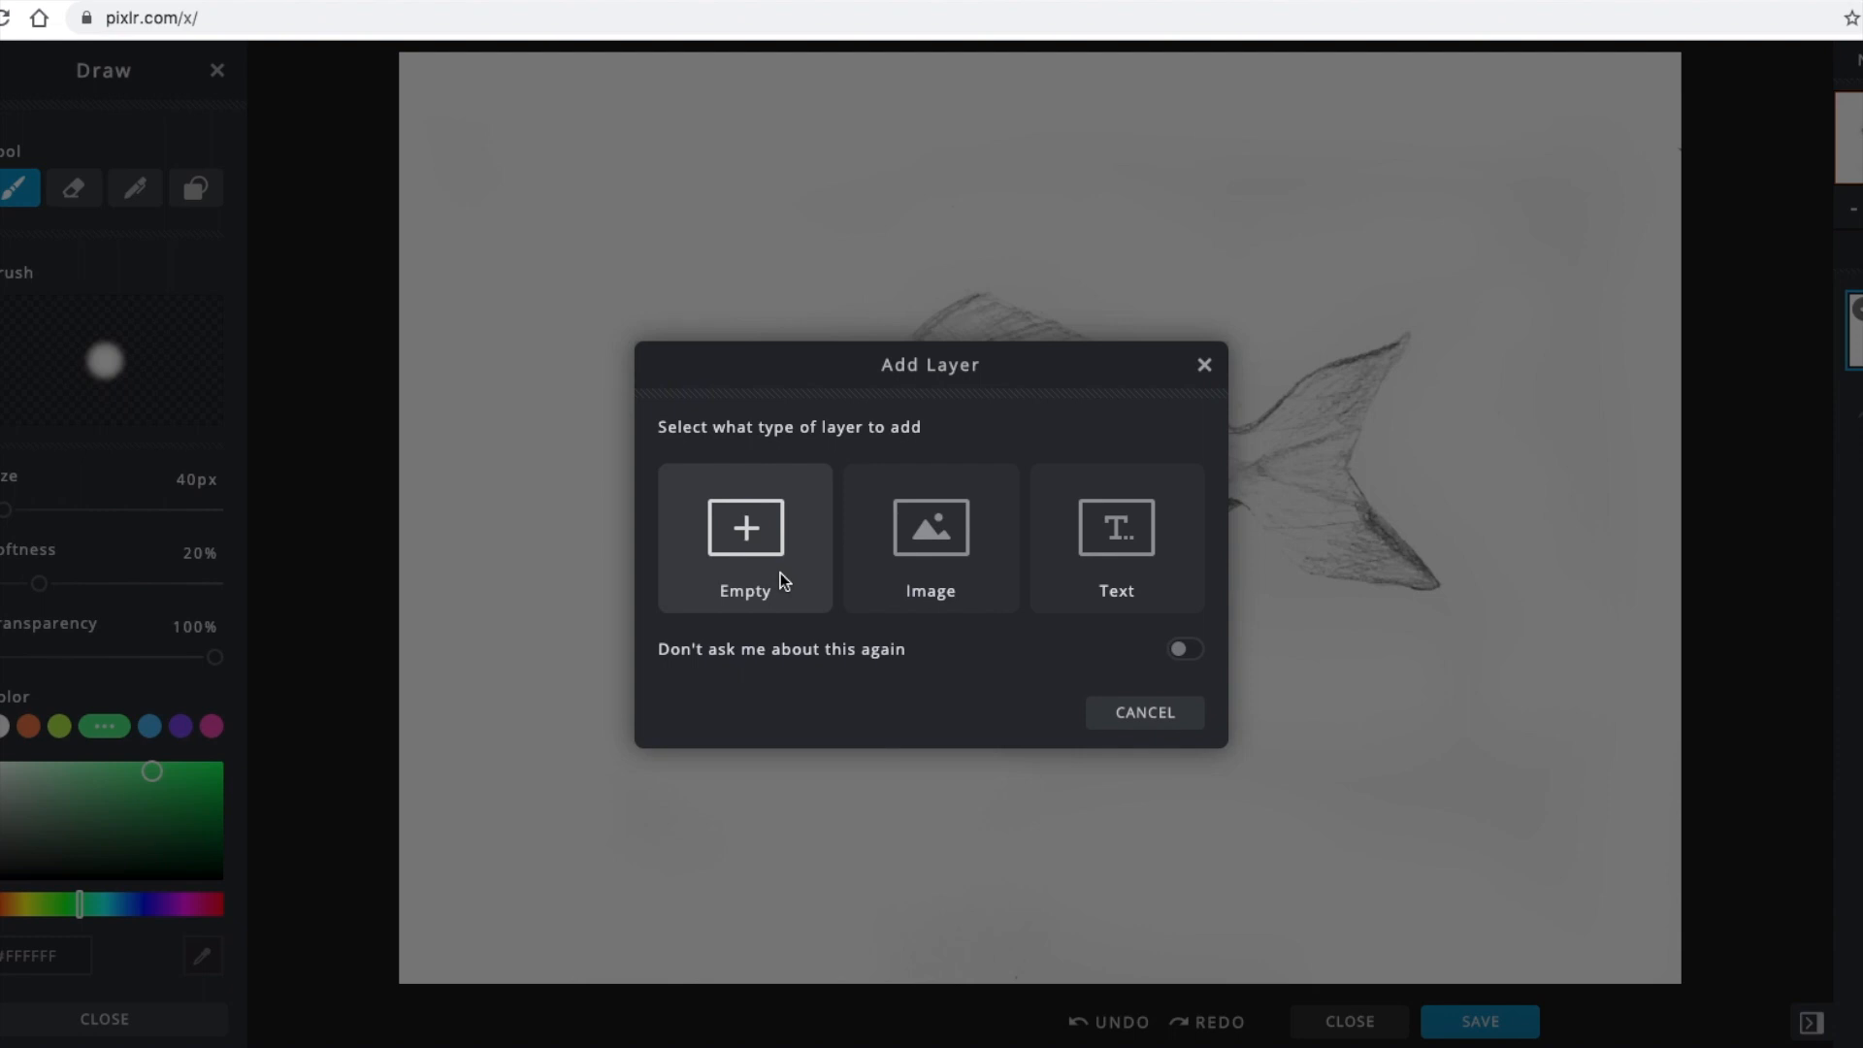
Add an empty layer above the drawing and test a brush stroke in #B0870C on the fish's body, undoing the stroke.
click(733, 545)
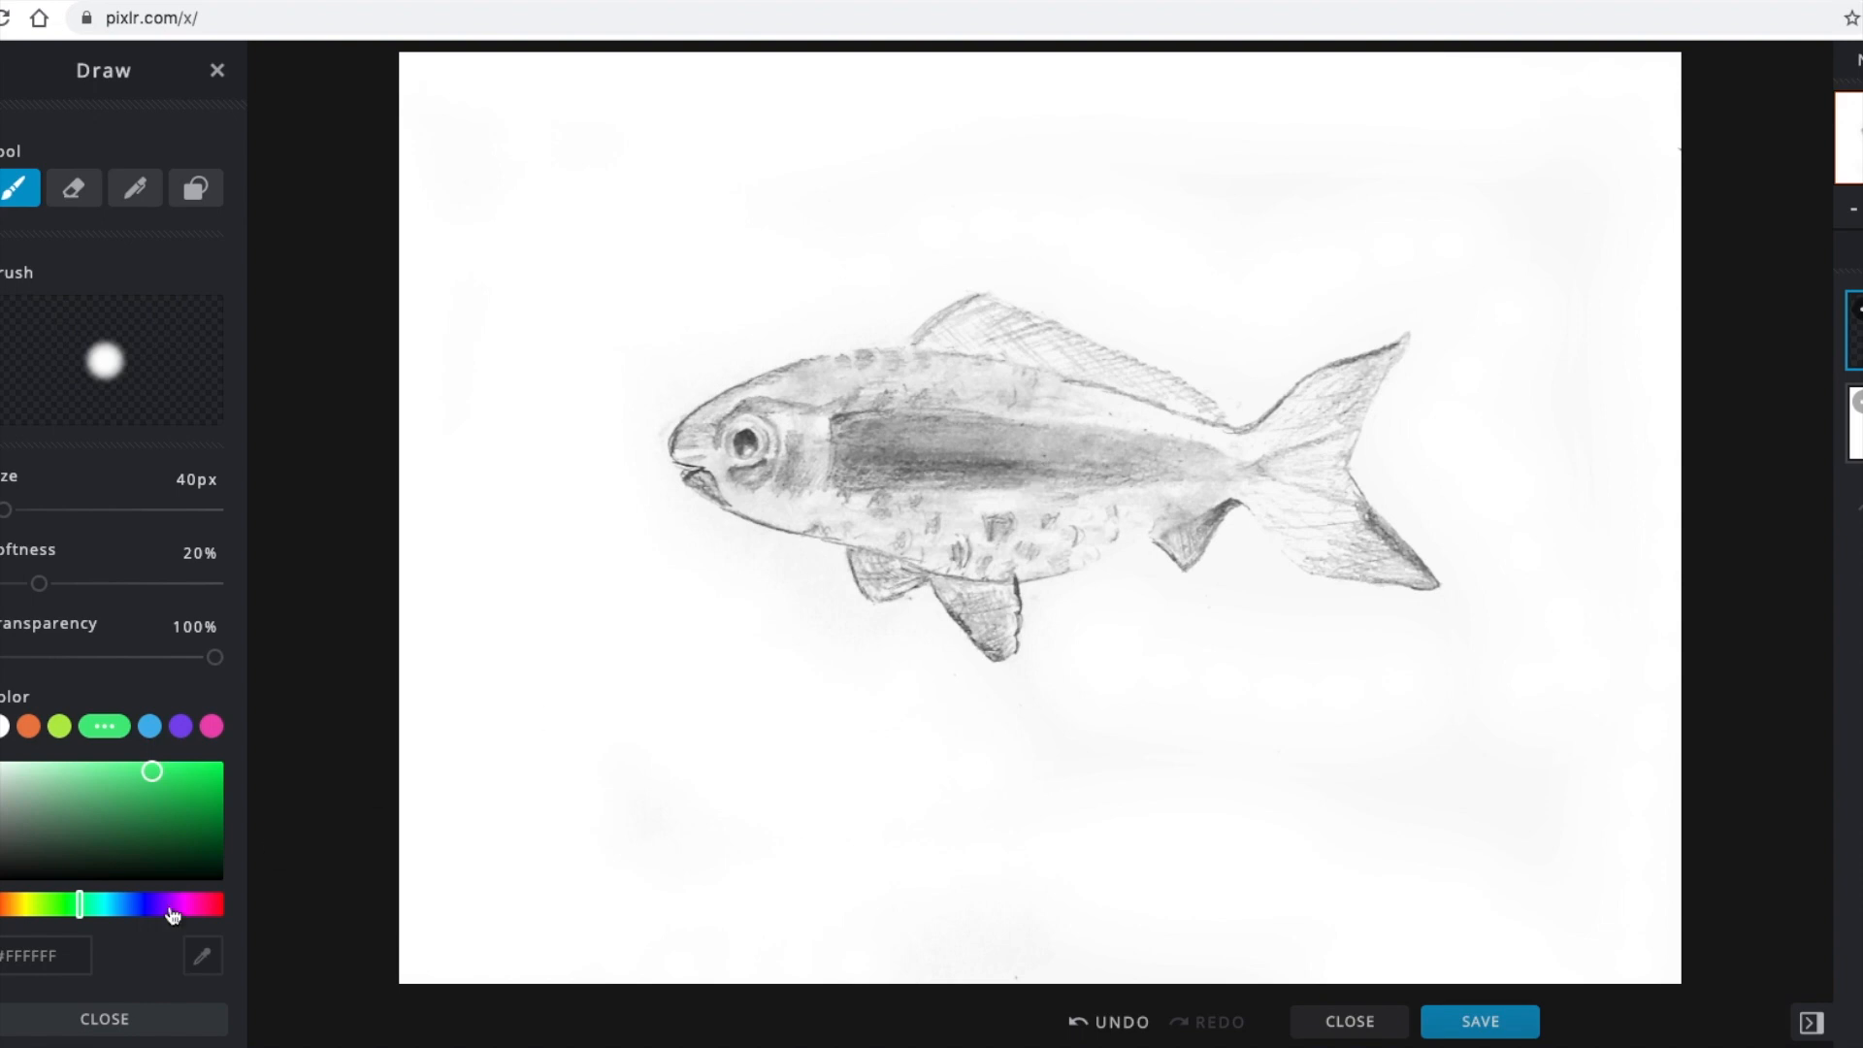
drag(106, 919, 16, 919)
drag(142, 777, 207, 795)
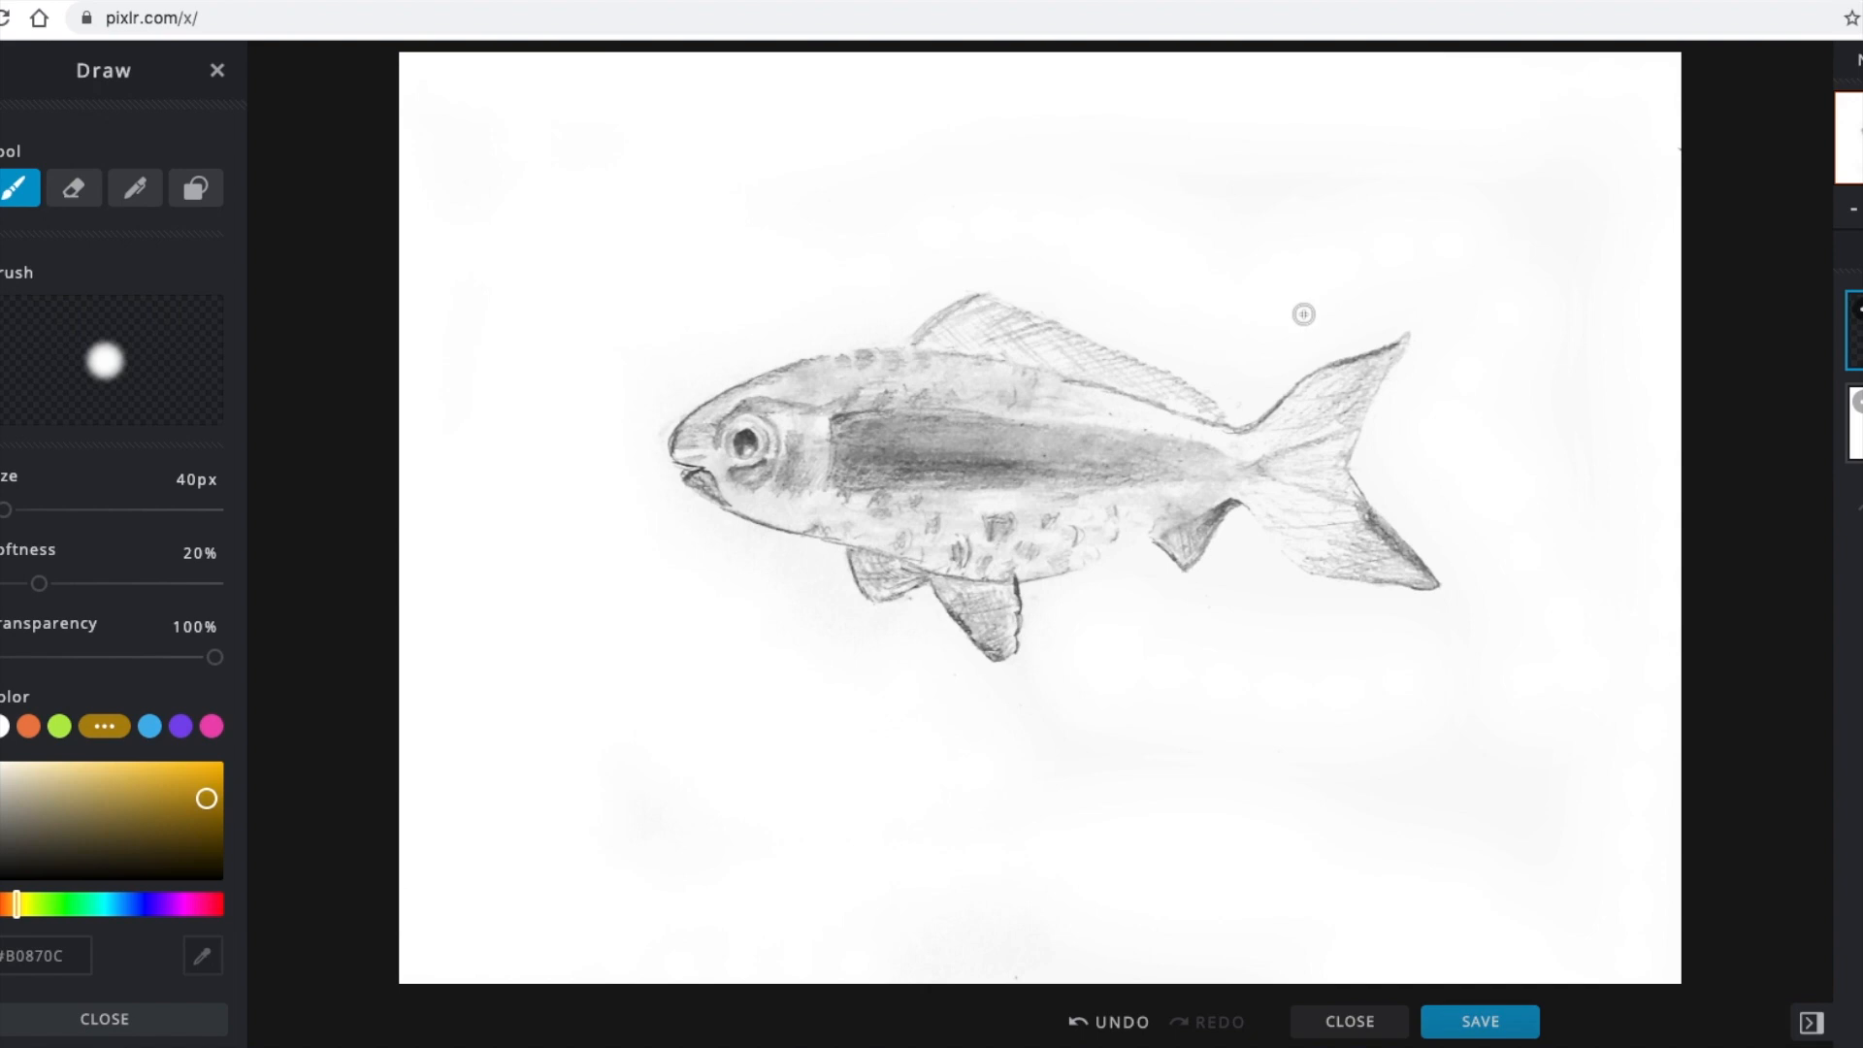
mouse_move(970, 493)
mouse_down()
mouse_move(1032, 498)
mouse_move(976, 521)
mouse_move(1096, 497)
mouse_move(1027, 487)
mouse_up()
key(ctrl+z)
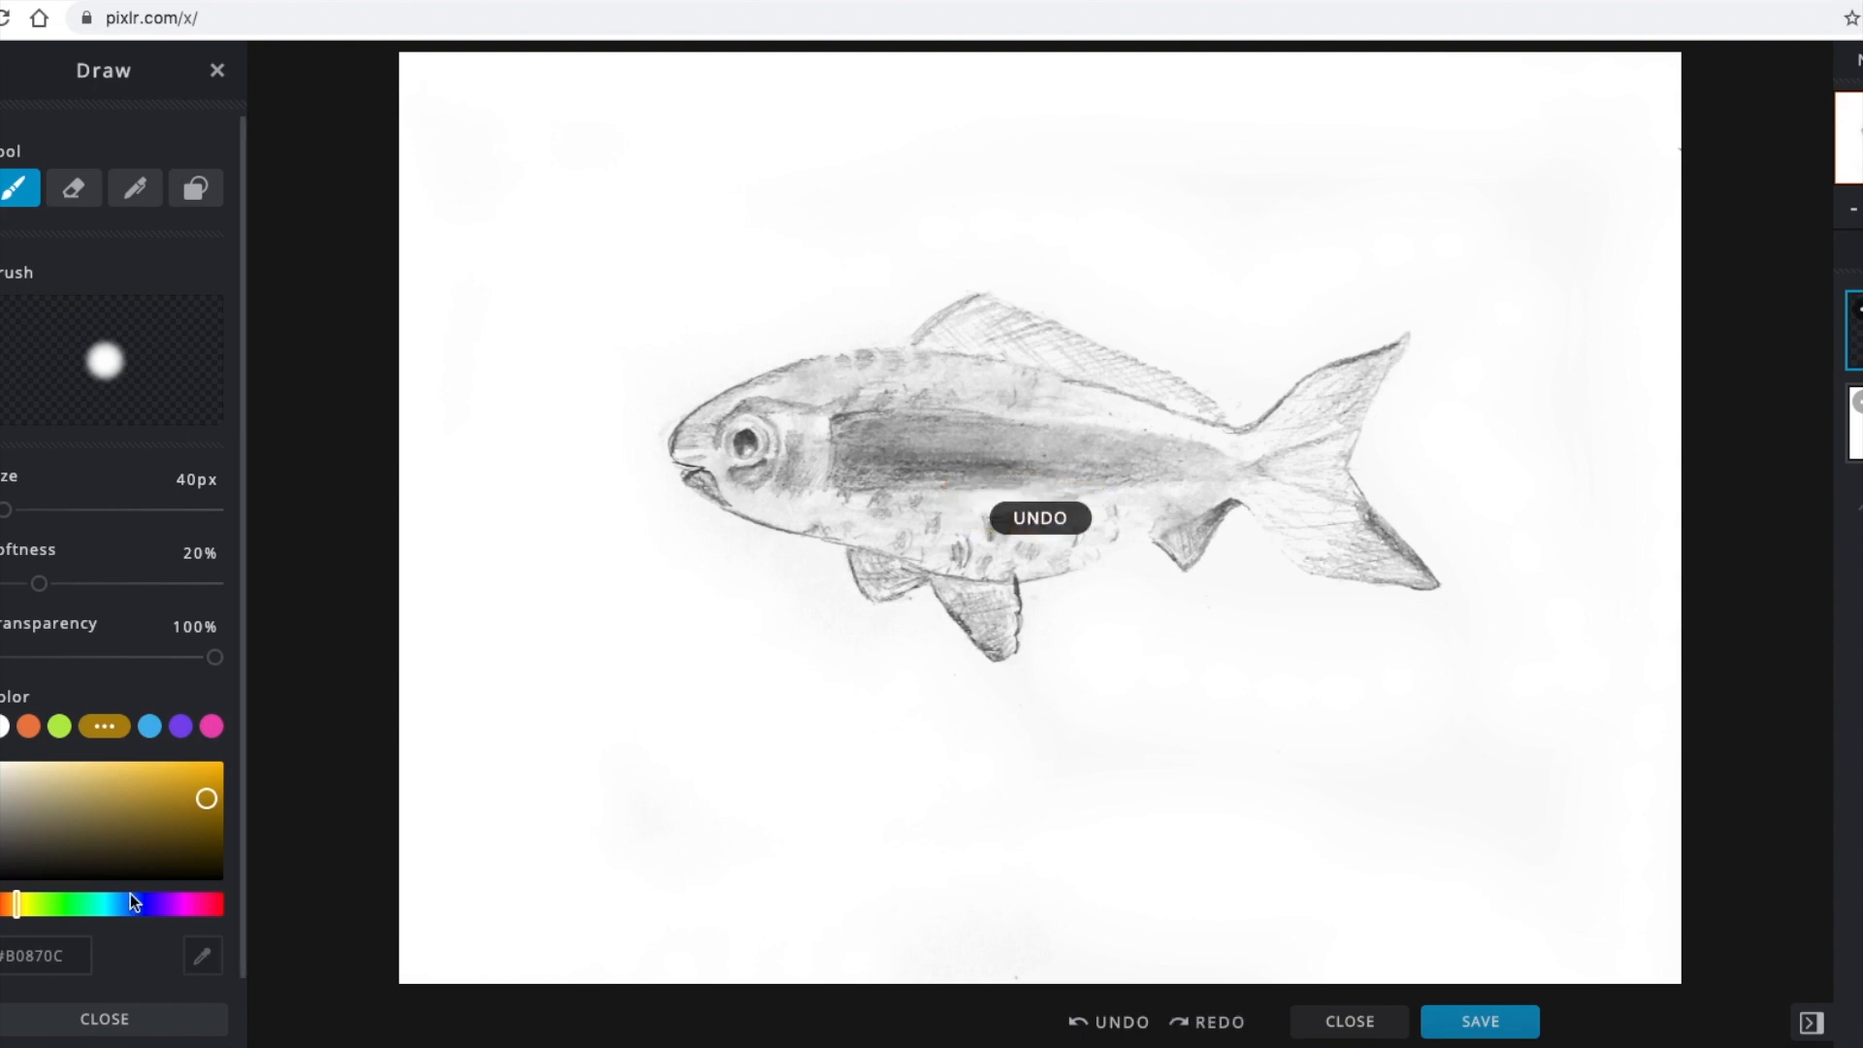
Set the brush colour to orange #E86E0A and paint a patch over the middle of the fish's body.
drag(31, 912, 10, 913)
drag(206, 792, 197, 780)
drag(13, 909, 4, 908)
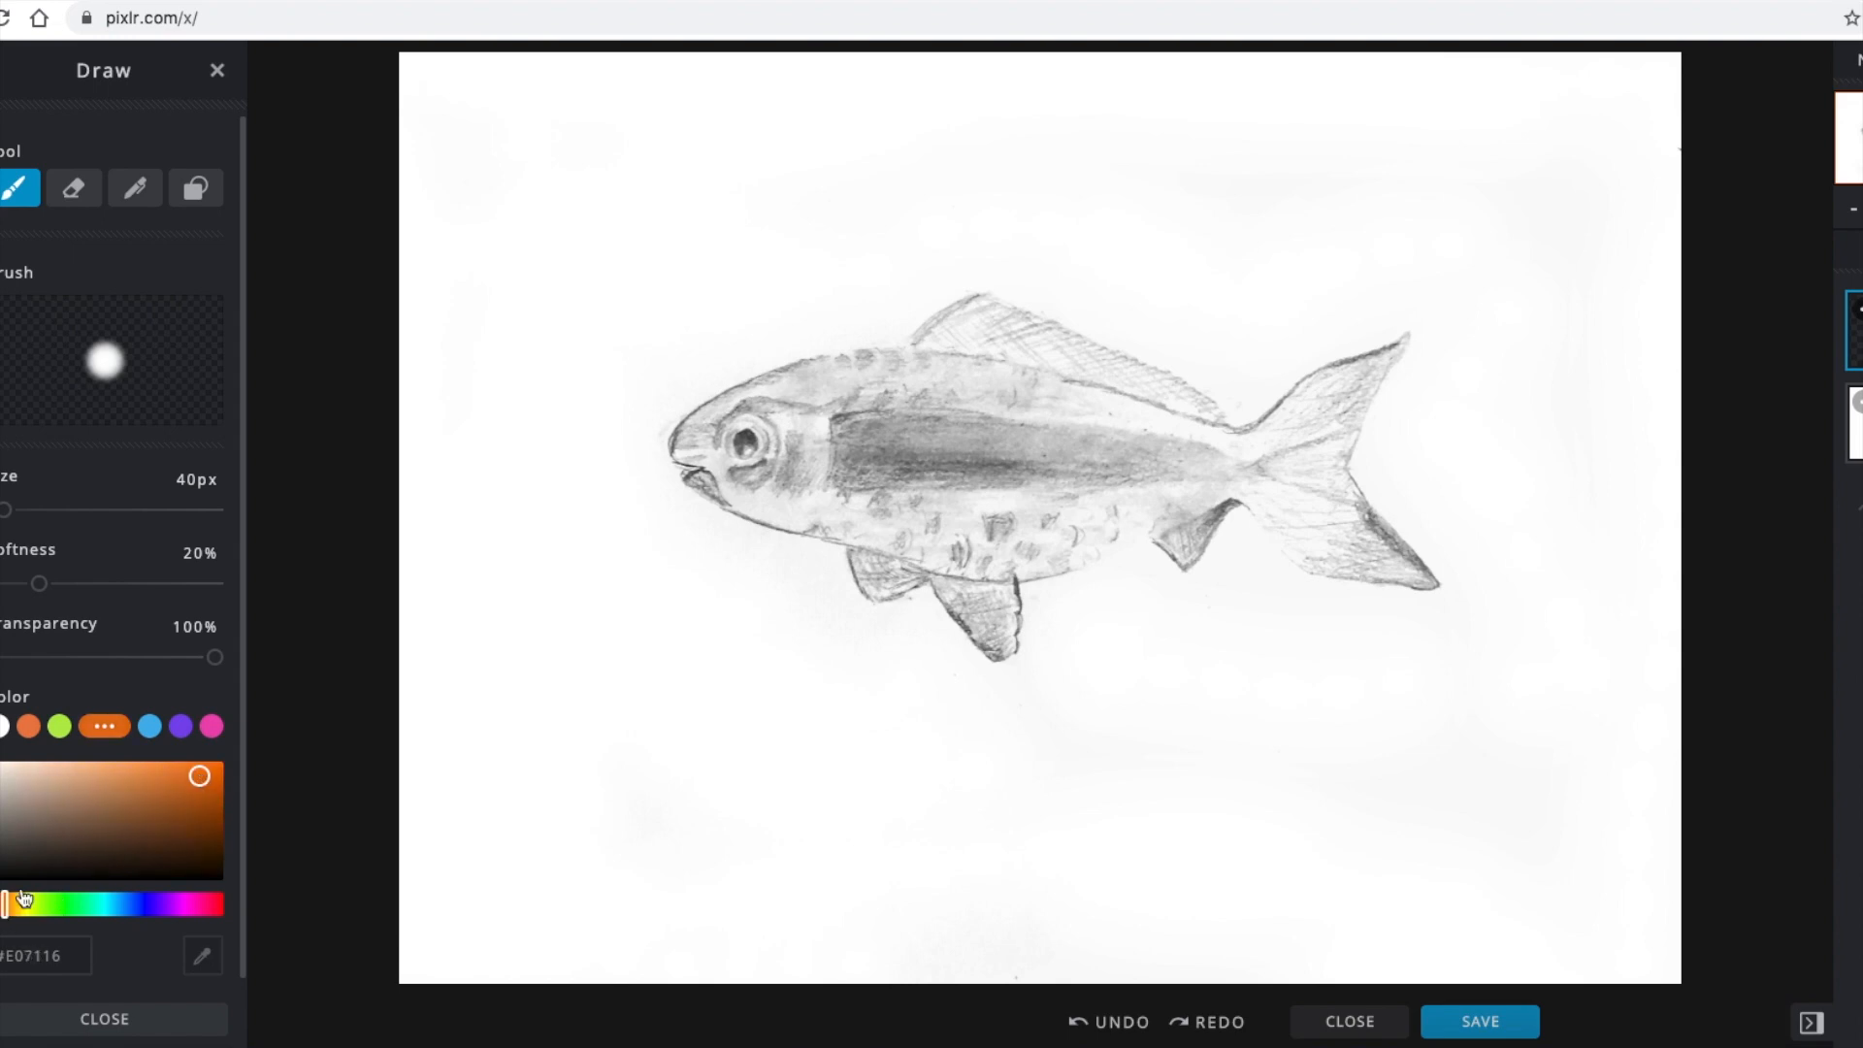
drag(191, 789, 213, 772)
mouse_move(966, 415)
mouse_down()
mouse_move(1005, 452)
mouse_move(981, 480)
mouse_move(1006, 462)
mouse_move(1087, 489)
mouse_move(1009, 496)
mouse_move(980, 478)
mouse_move(1068, 457)
mouse_move(992, 437)
mouse_up()
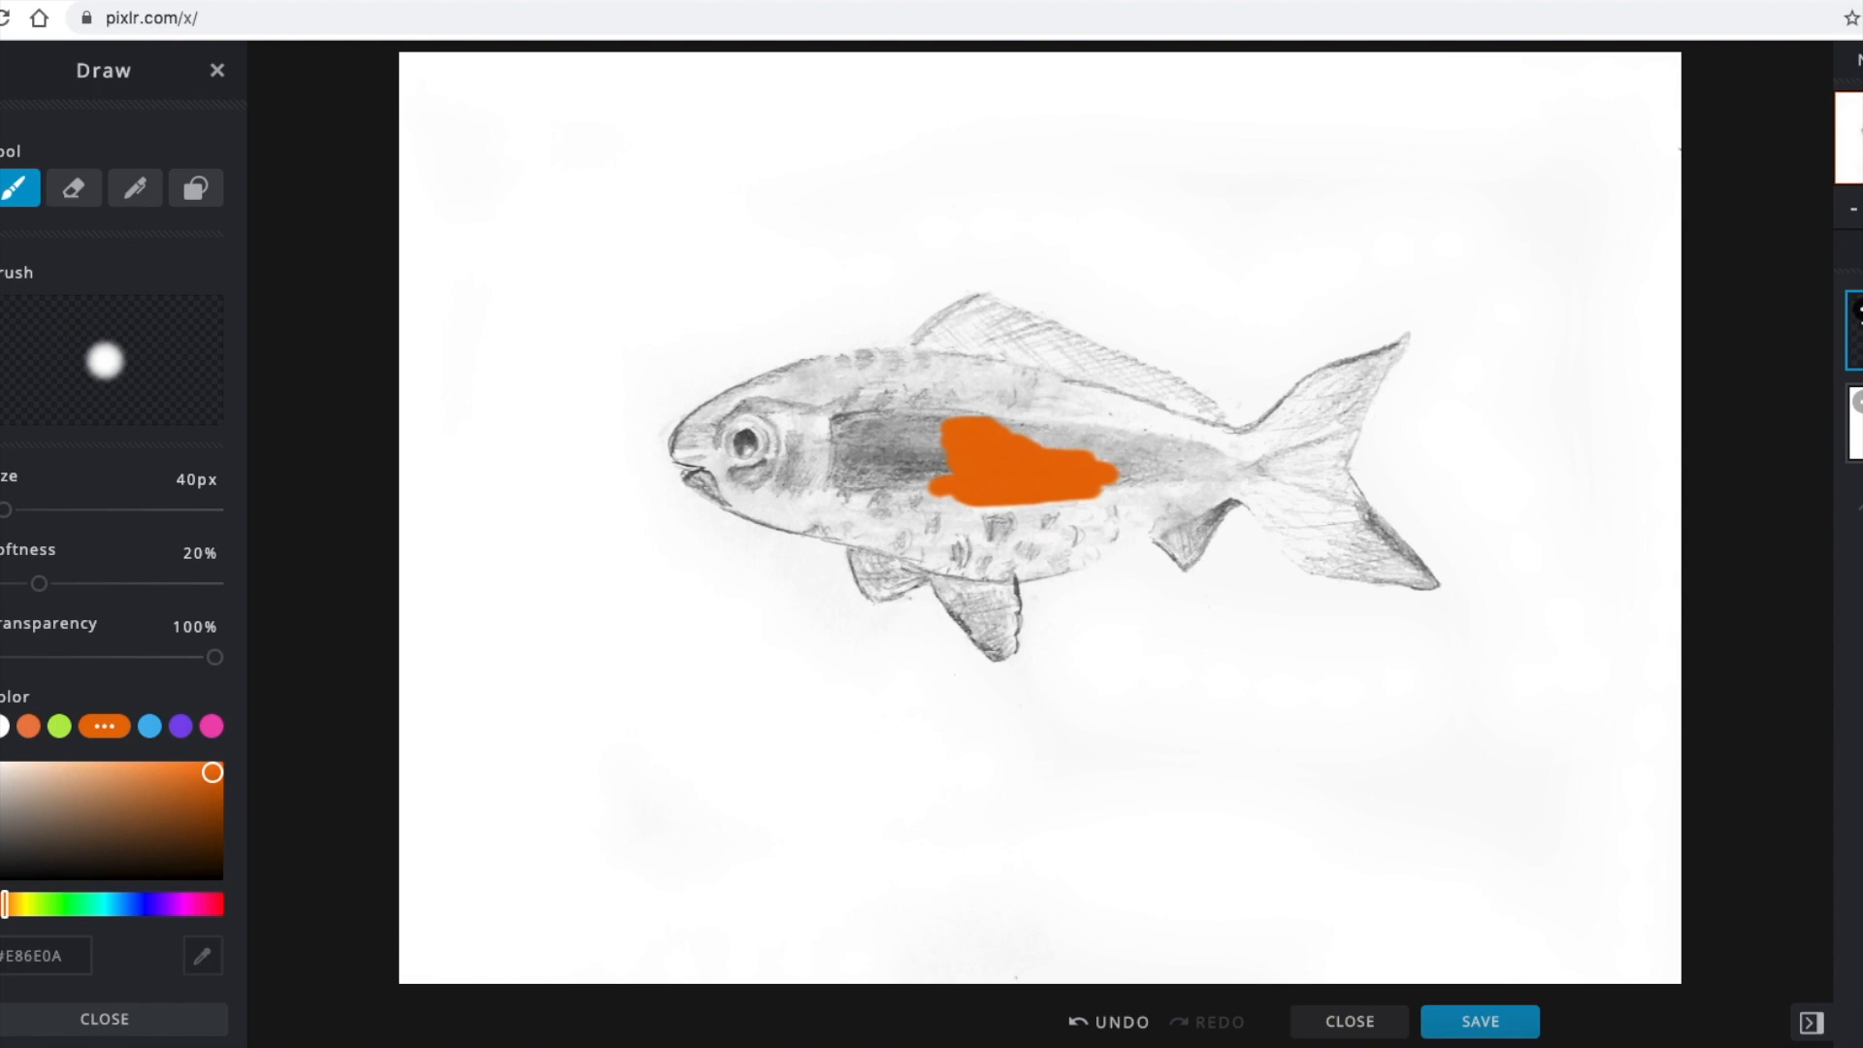
Set the painted layer's blend mode to Multiply and extend the orange along the fish's back.
click(1857, 310)
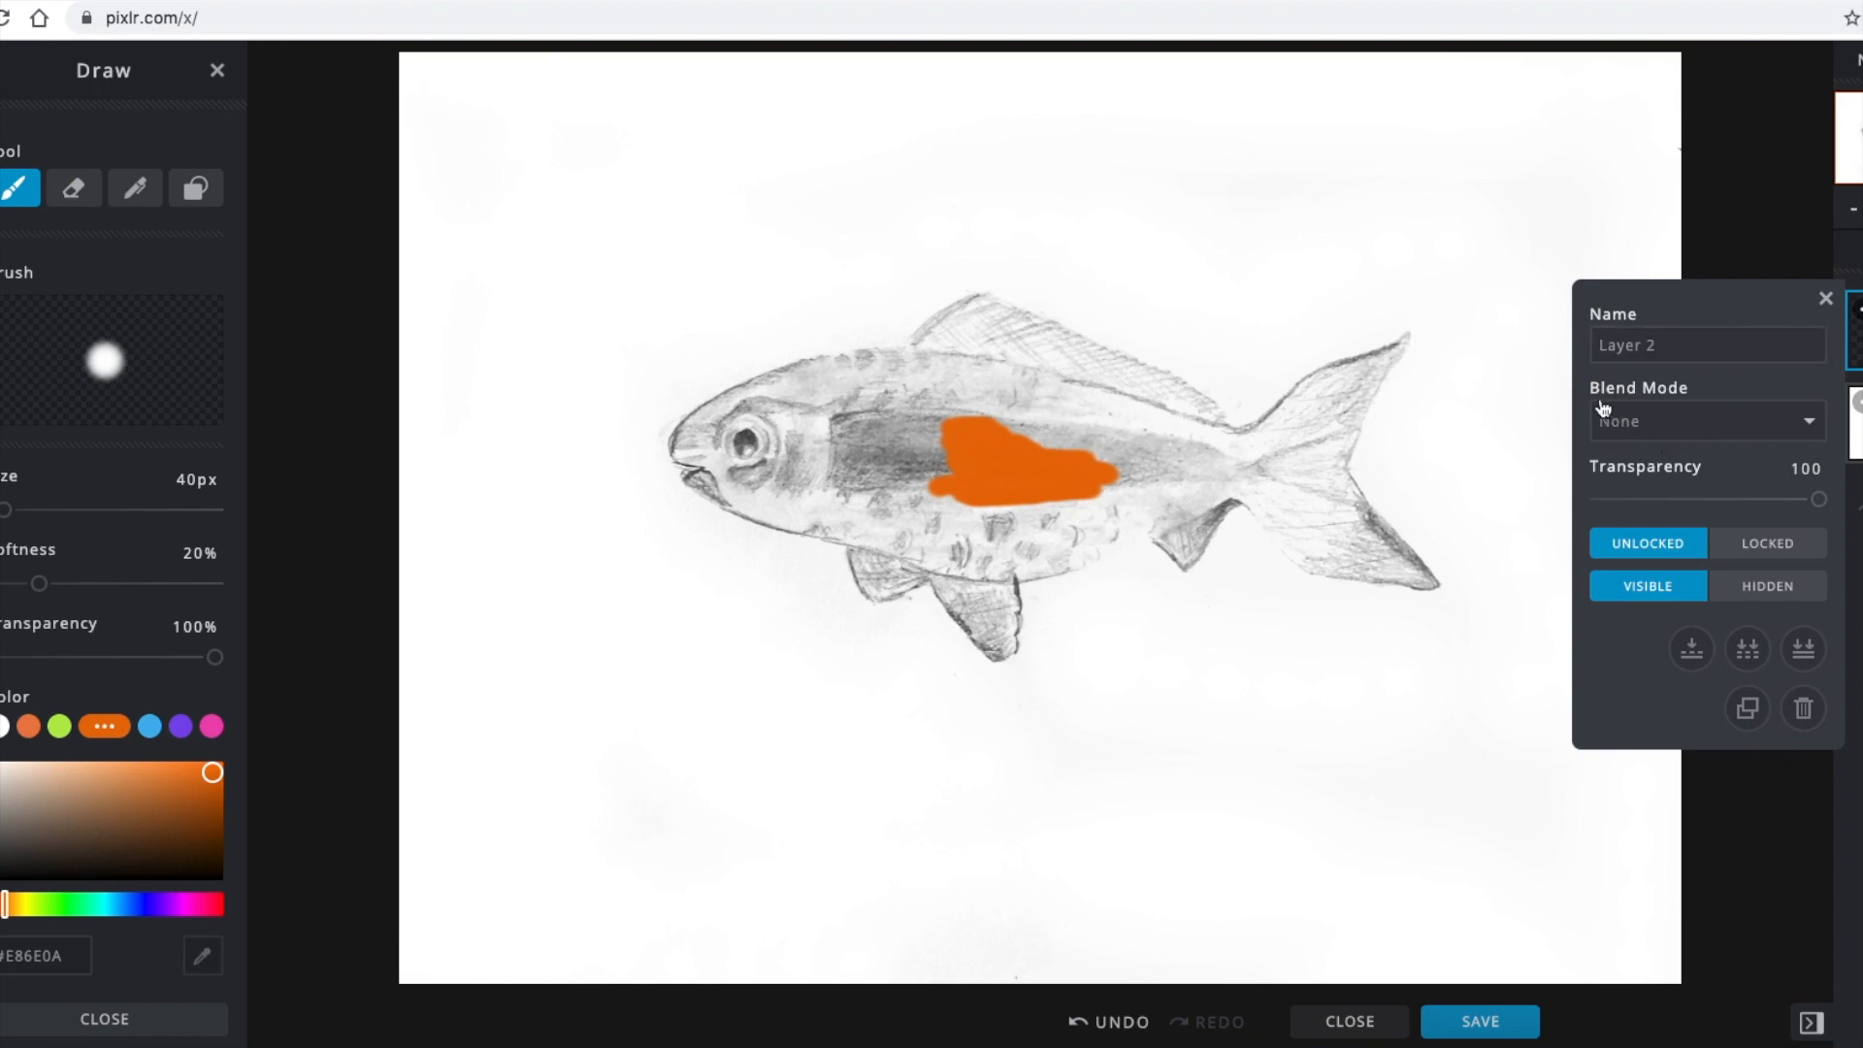
click(1660, 425)
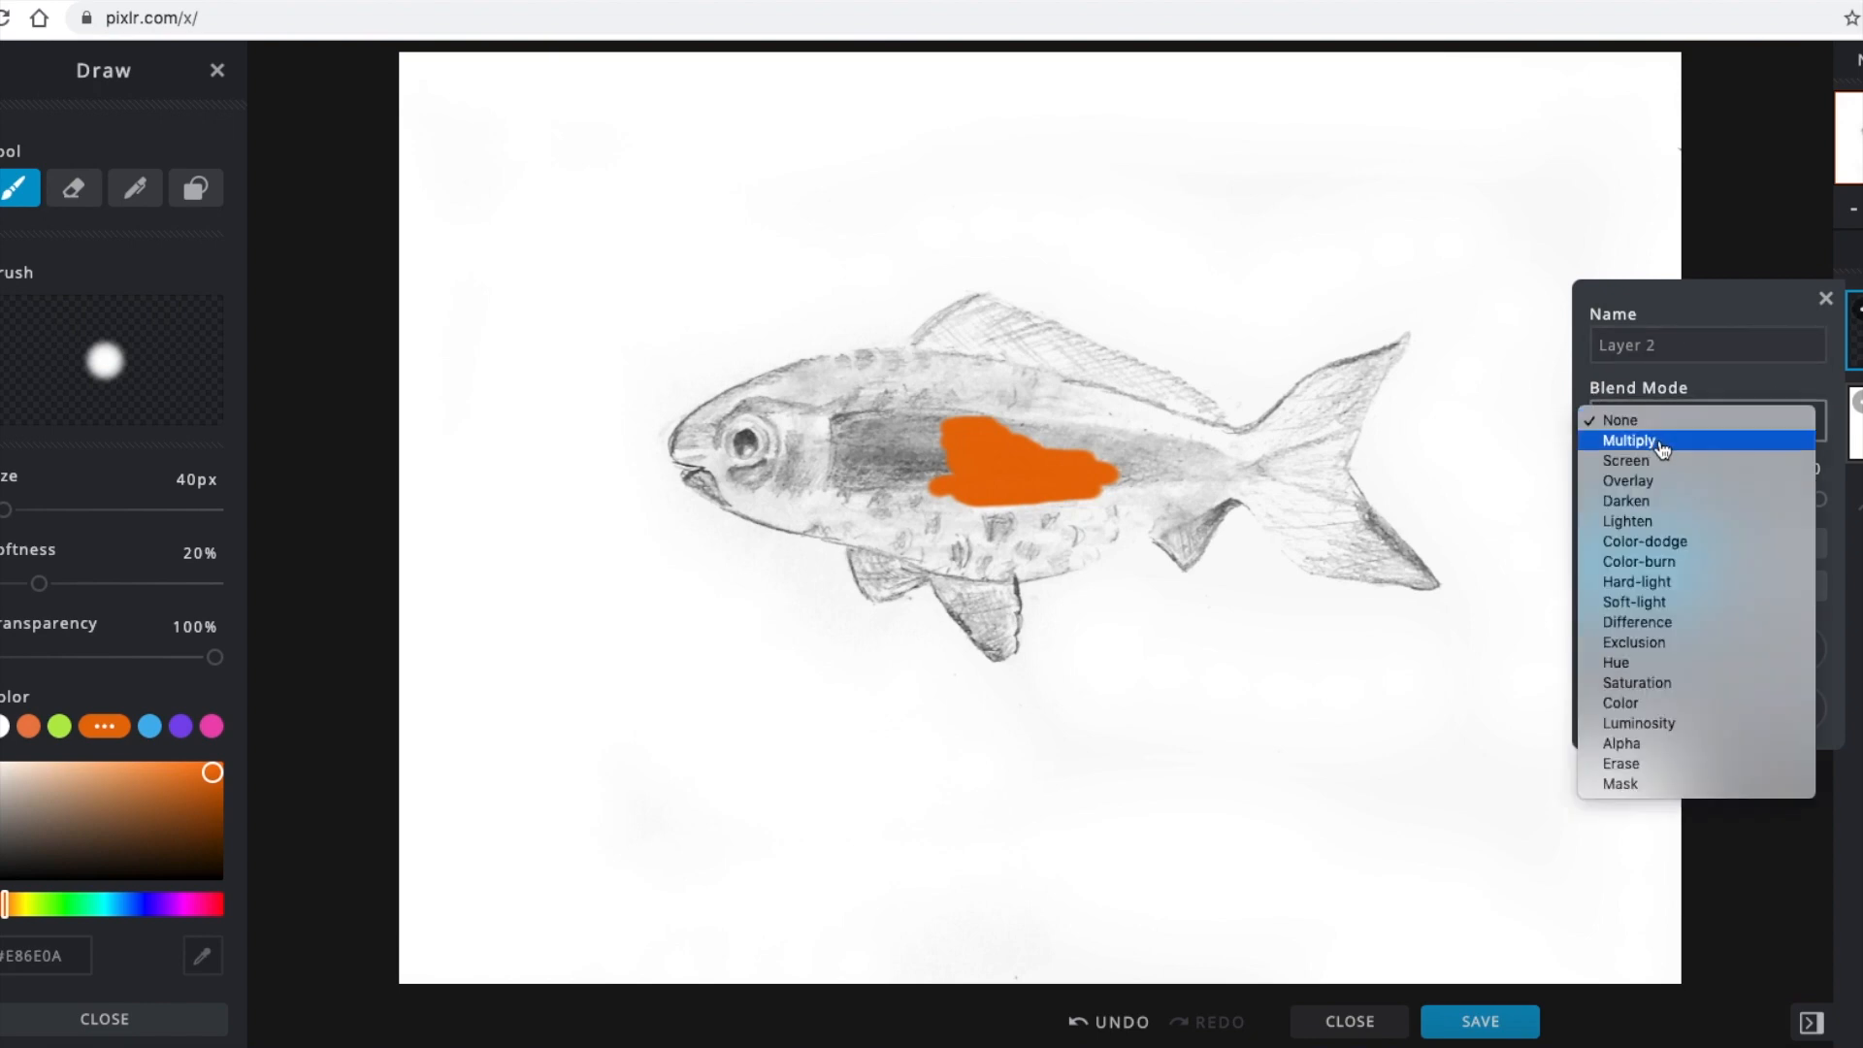
click(1660, 443)
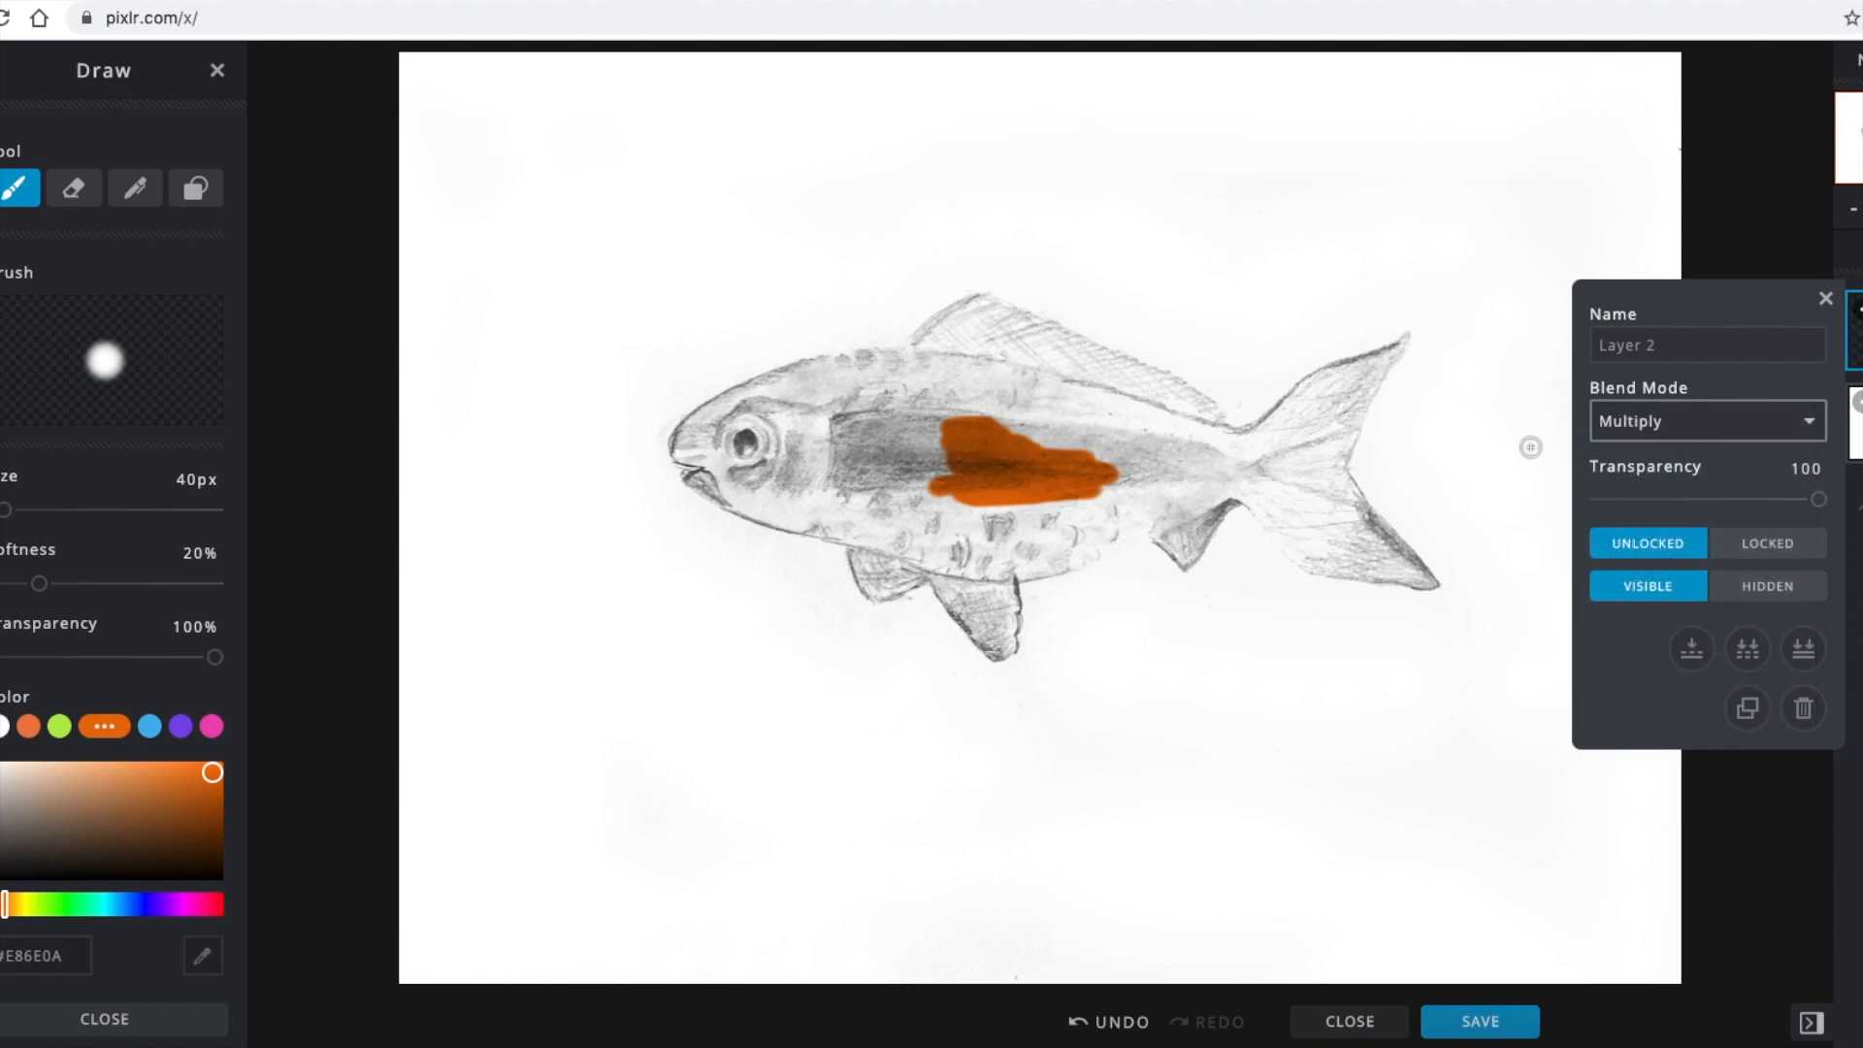
mouse_move(1052, 483)
mouse_down()
mouse_move(979, 453)
mouse_move(1130, 456)
mouse_move(1022, 446)
mouse_move(947, 417)
mouse_move(978, 403)
mouse_move(921, 403)
mouse_move(998, 403)
mouse_move(887, 375)
mouse_move(961, 368)
mouse_move(1103, 408)
mouse_up()
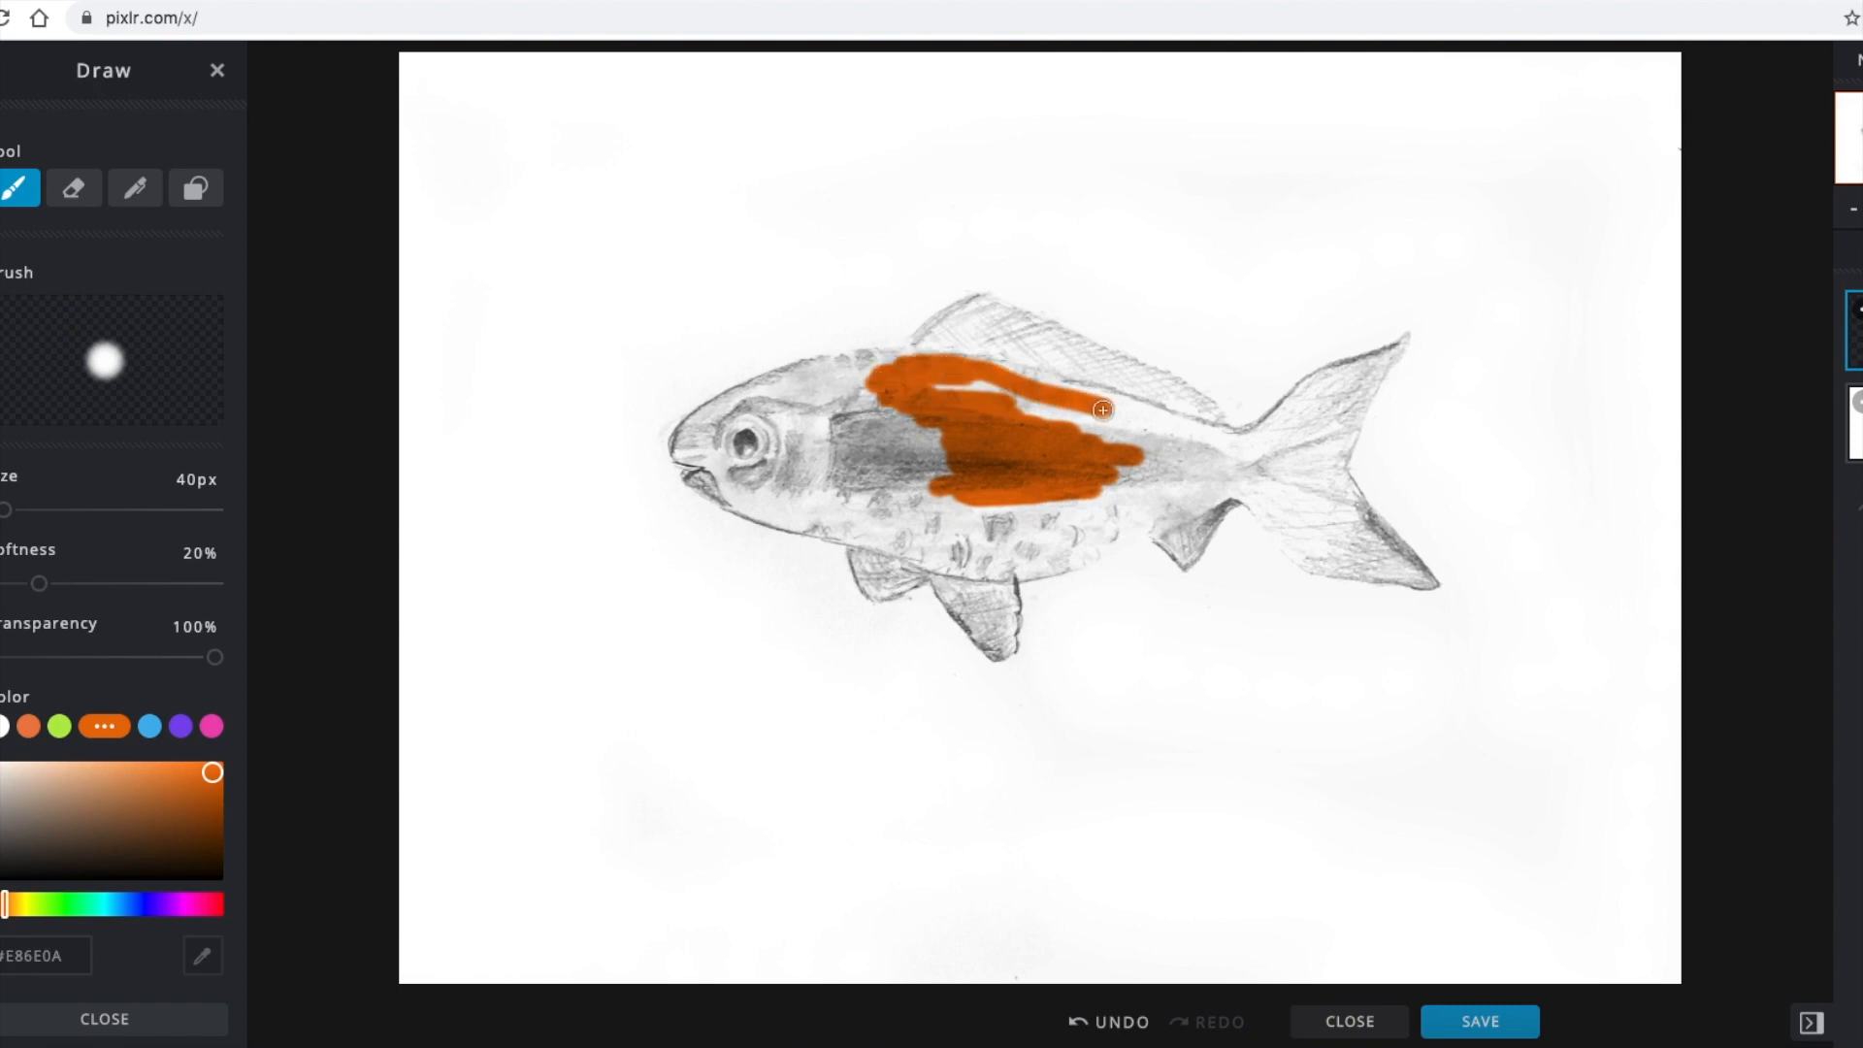
Enlarge the brush to 156 px and fill most of the fish's body with orange, adding a spot on the tail.
drag(5, 510, 30, 524)
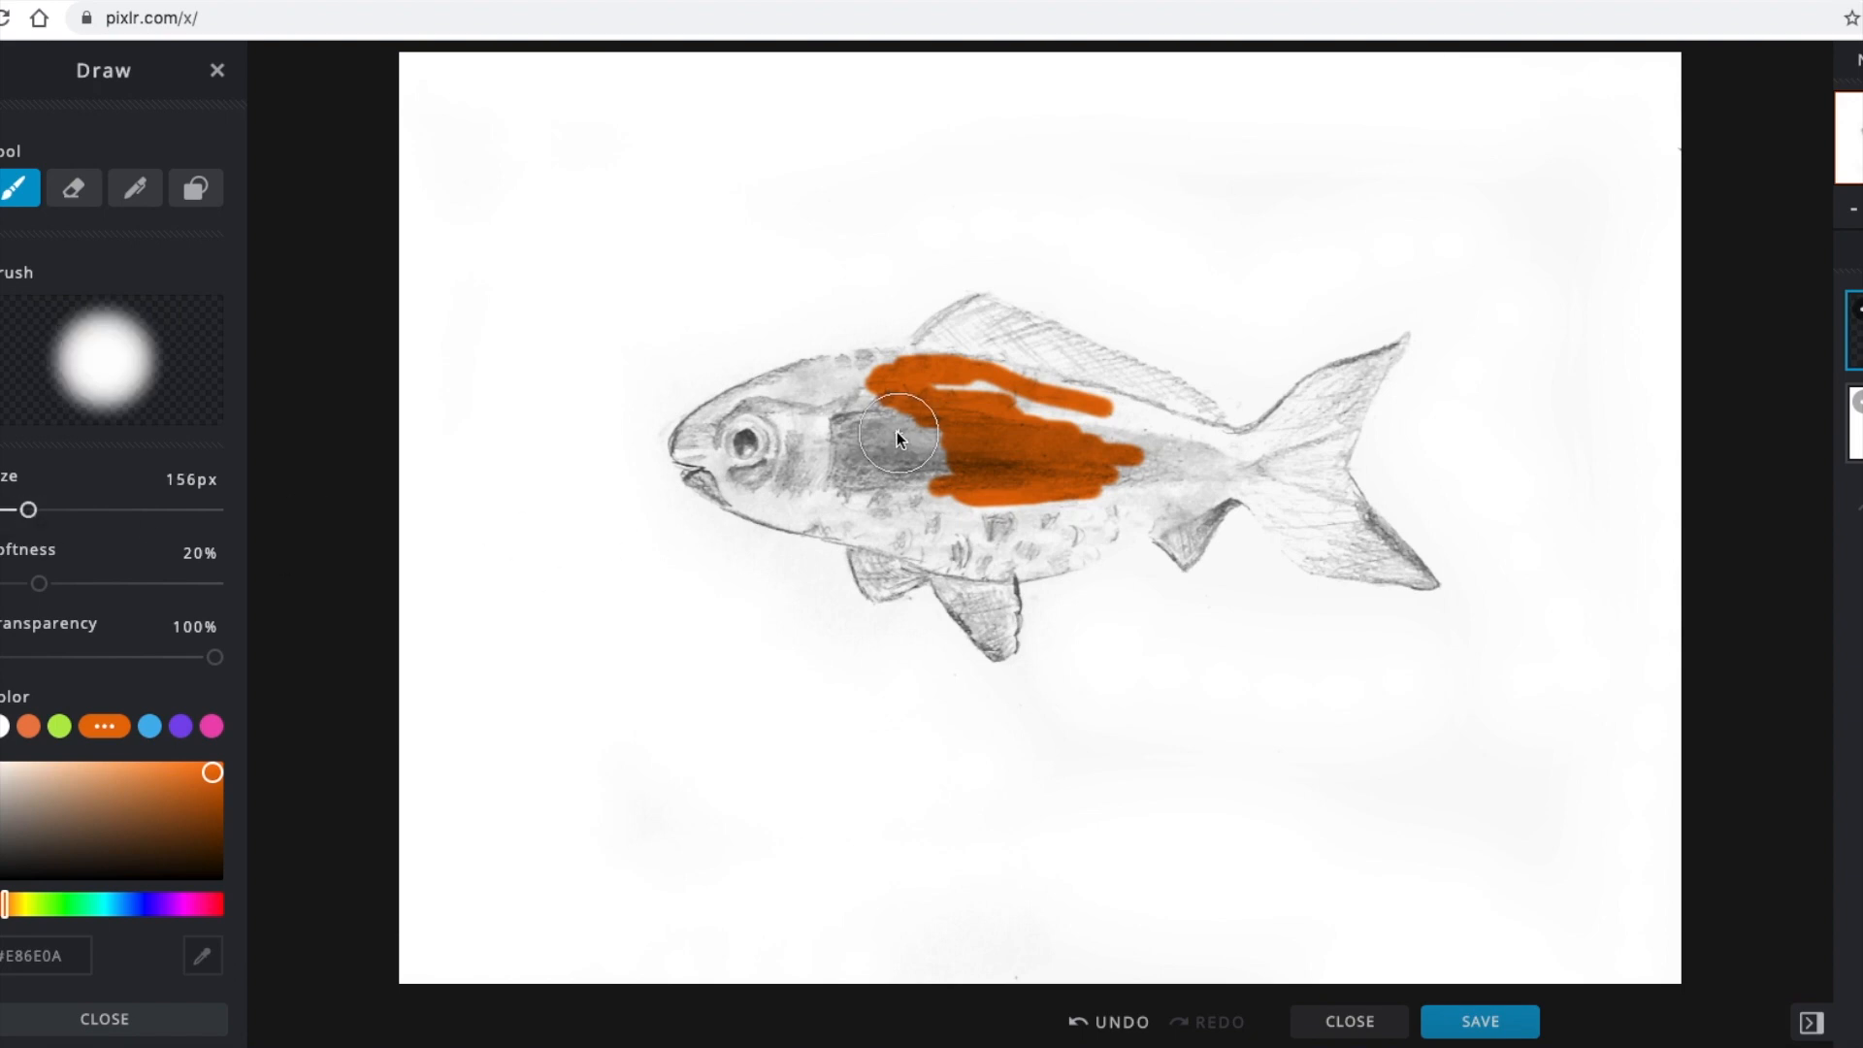
mouse_move(887, 482)
mouse_down()
mouse_move(931, 473)
mouse_move(953, 518)
mouse_up()
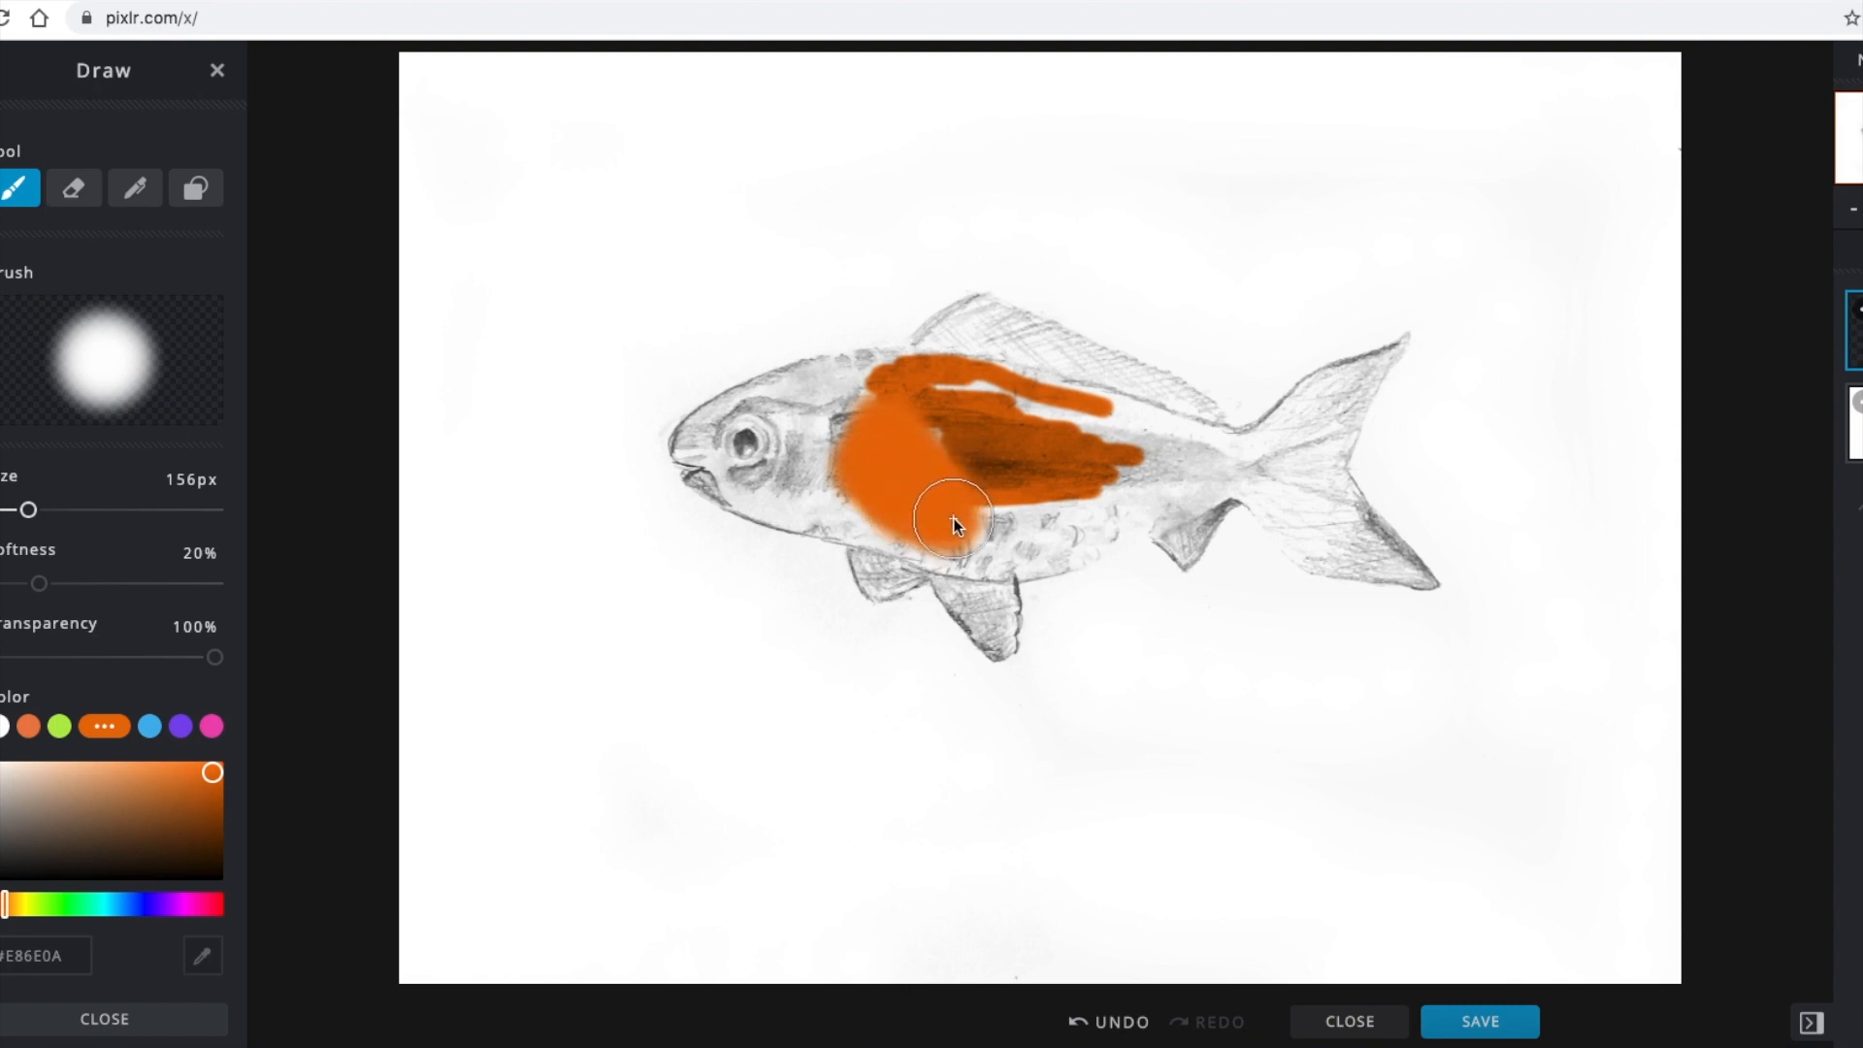
mouse_move(1157, 463)
mouse_down()
mouse_move(947, 401)
mouse_move(906, 401)
mouse_move(889, 428)
mouse_move(868, 399)
mouse_move(852, 405)
mouse_move(896, 431)
mouse_move(835, 457)
mouse_move(751, 453)
mouse_move(796, 431)
mouse_up()
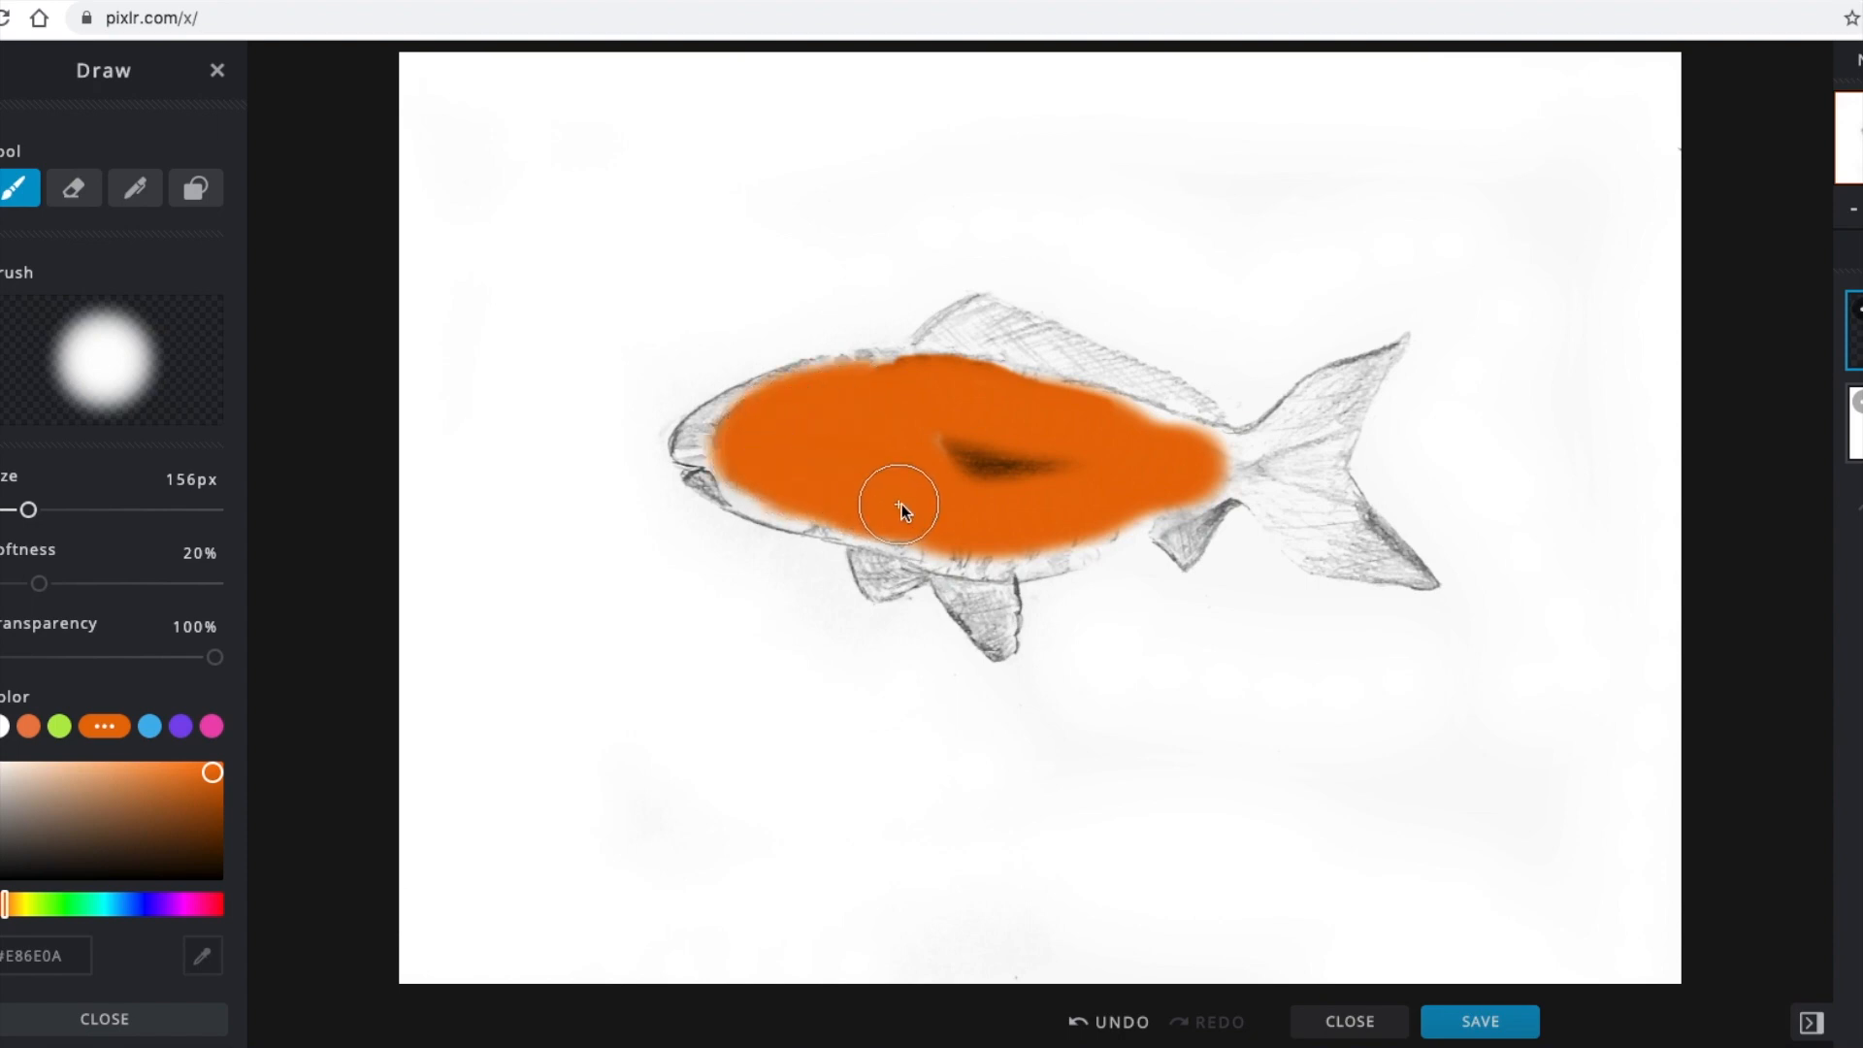
mouse_move(1145, 471)
mouse_down()
mouse_move(957, 461)
mouse_move(892, 439)
mouse_move(1111, 434)
mouse_move(1040, 424)
mouse_up()
drag(1189, 456, 1186, 452)
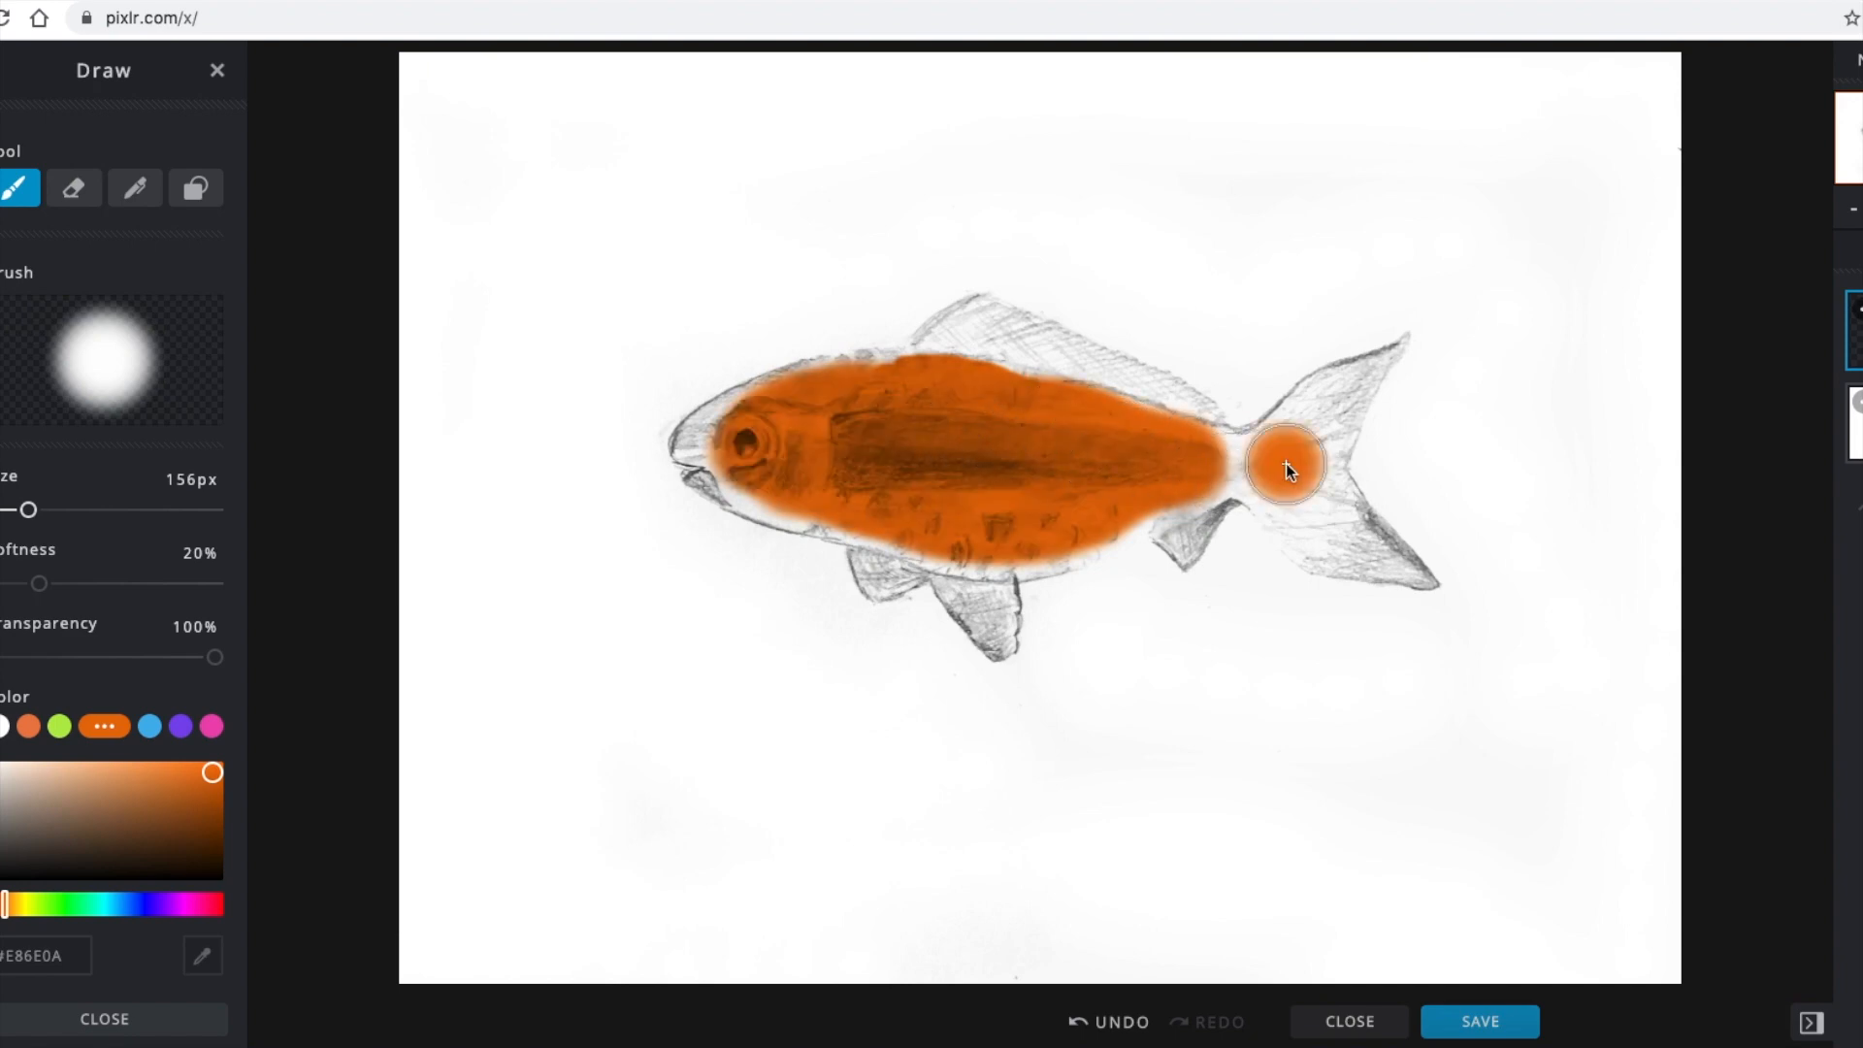
Reduce the brush to 64 px and paint the snout, jaw, belly, back edge and tail base orange up to the outline.
drag(28, 509, 13, 518)
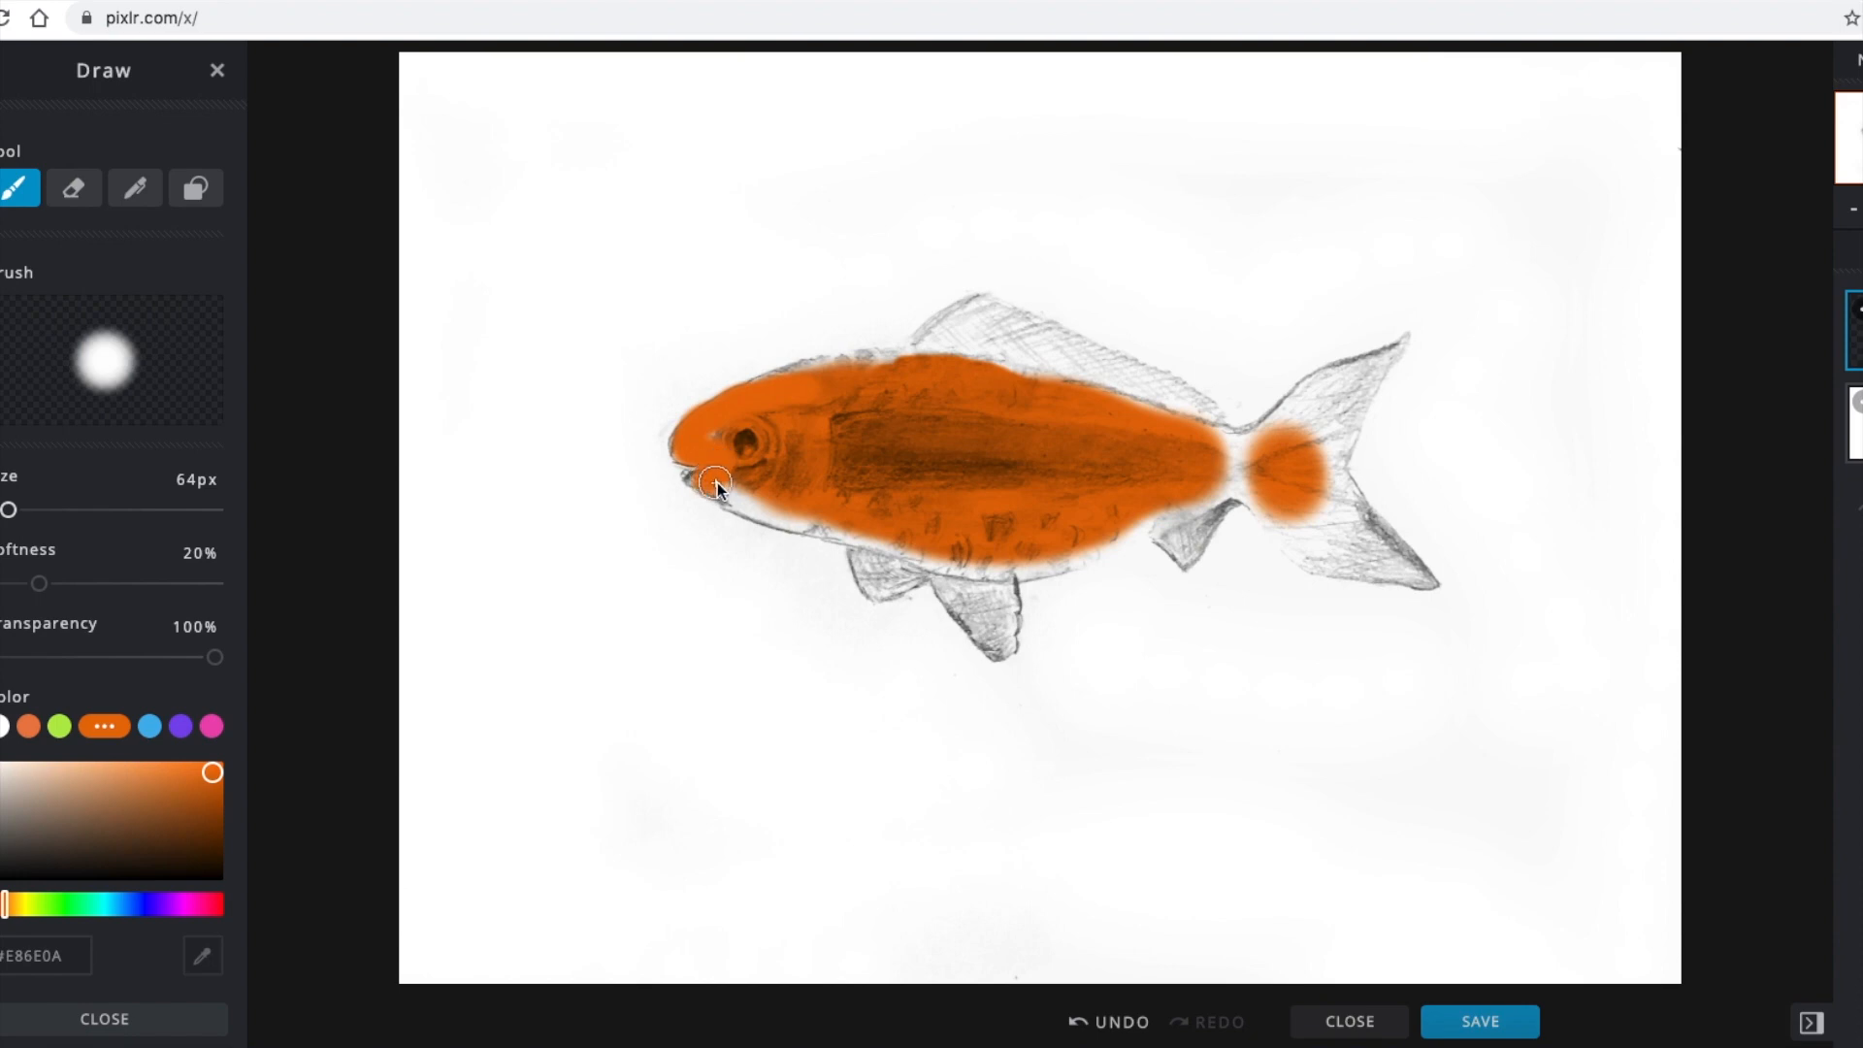
drag(811, 512, 806, 504)
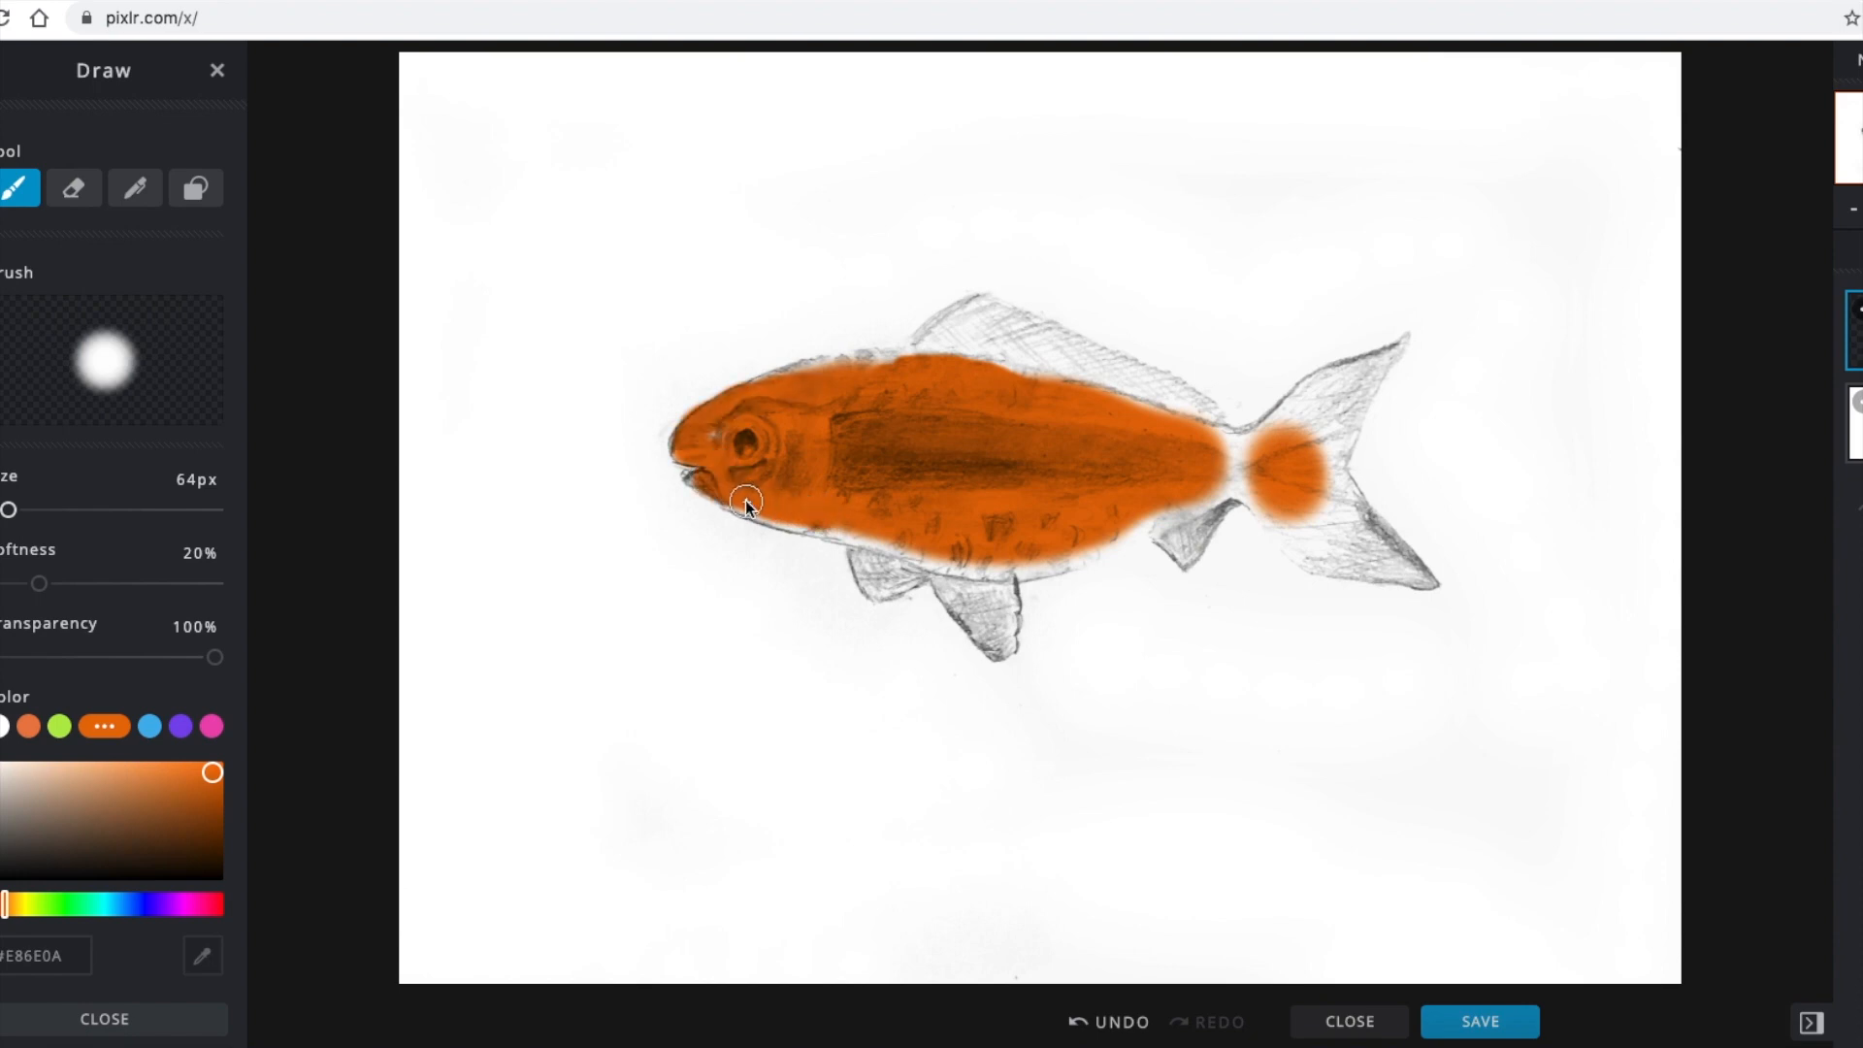
drag(958, 549, 945, 549)
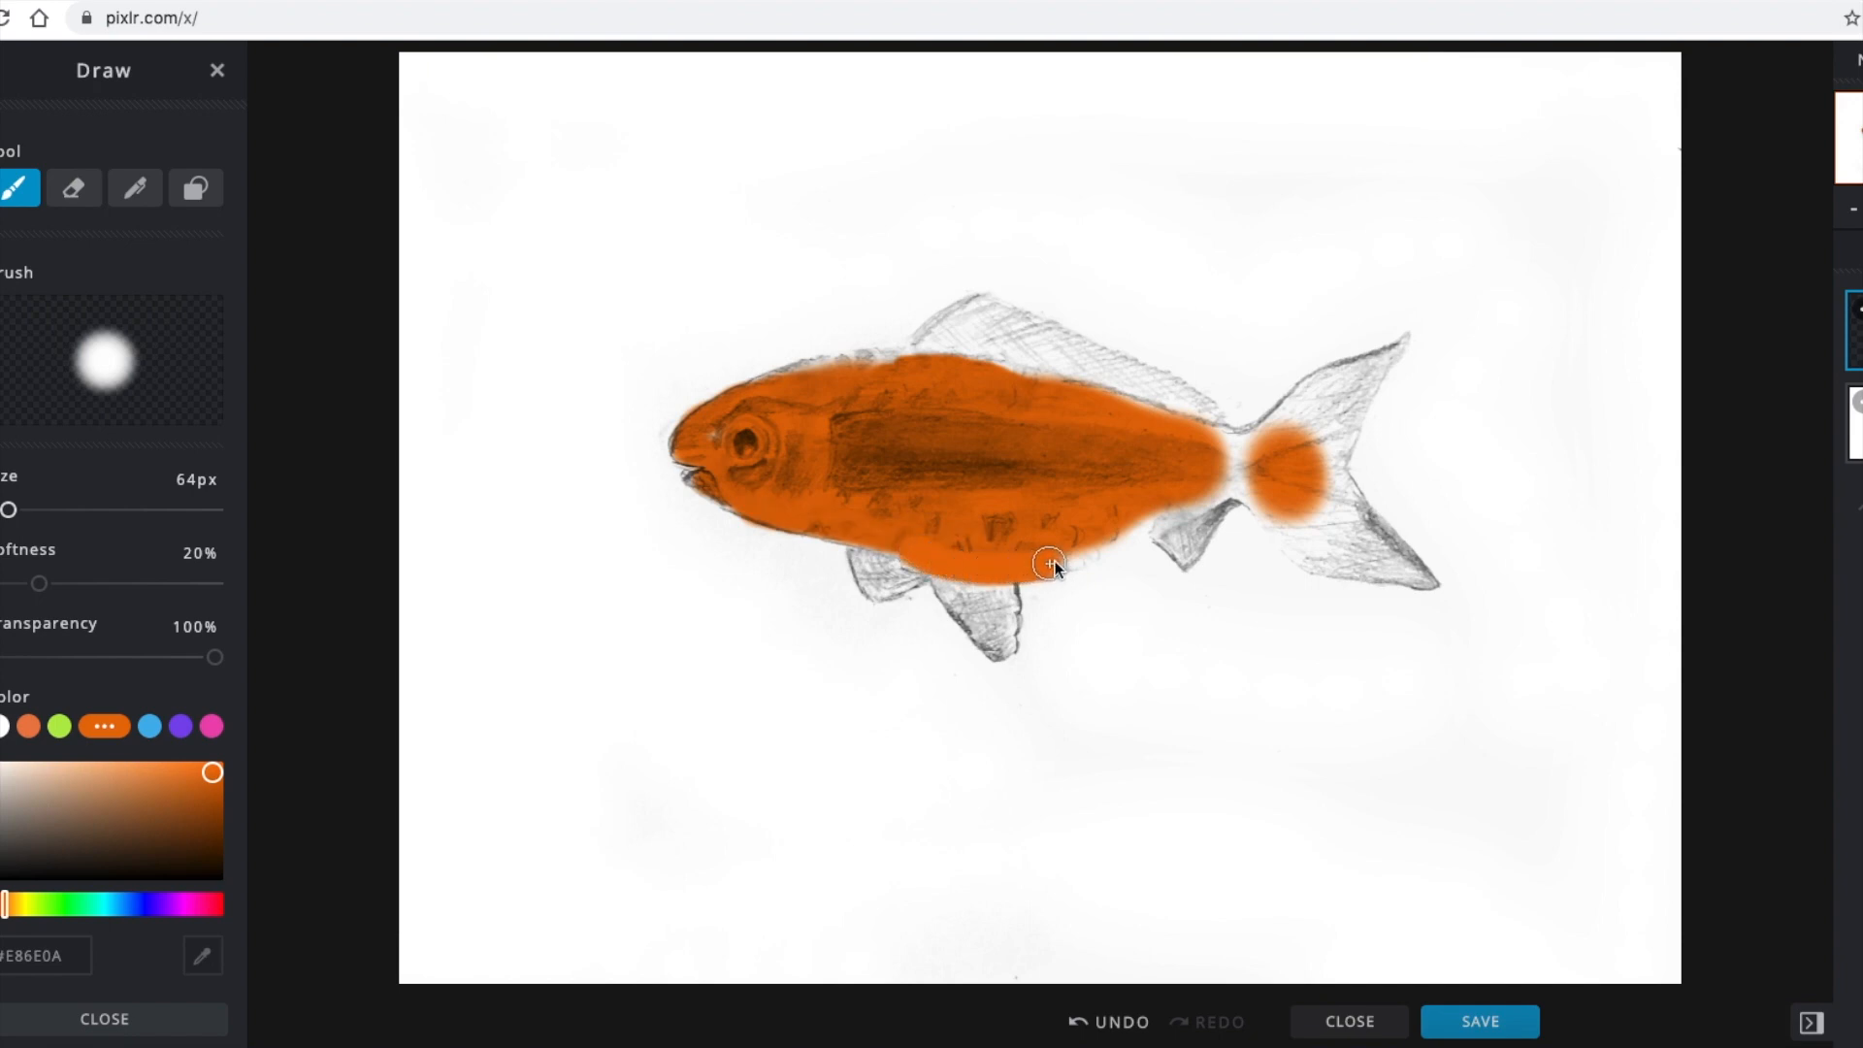
mouse_move(1258, 478)
mouse_down()
mouse_move(1231, 445)
mouse_move(1107, 413)
mouse_up()
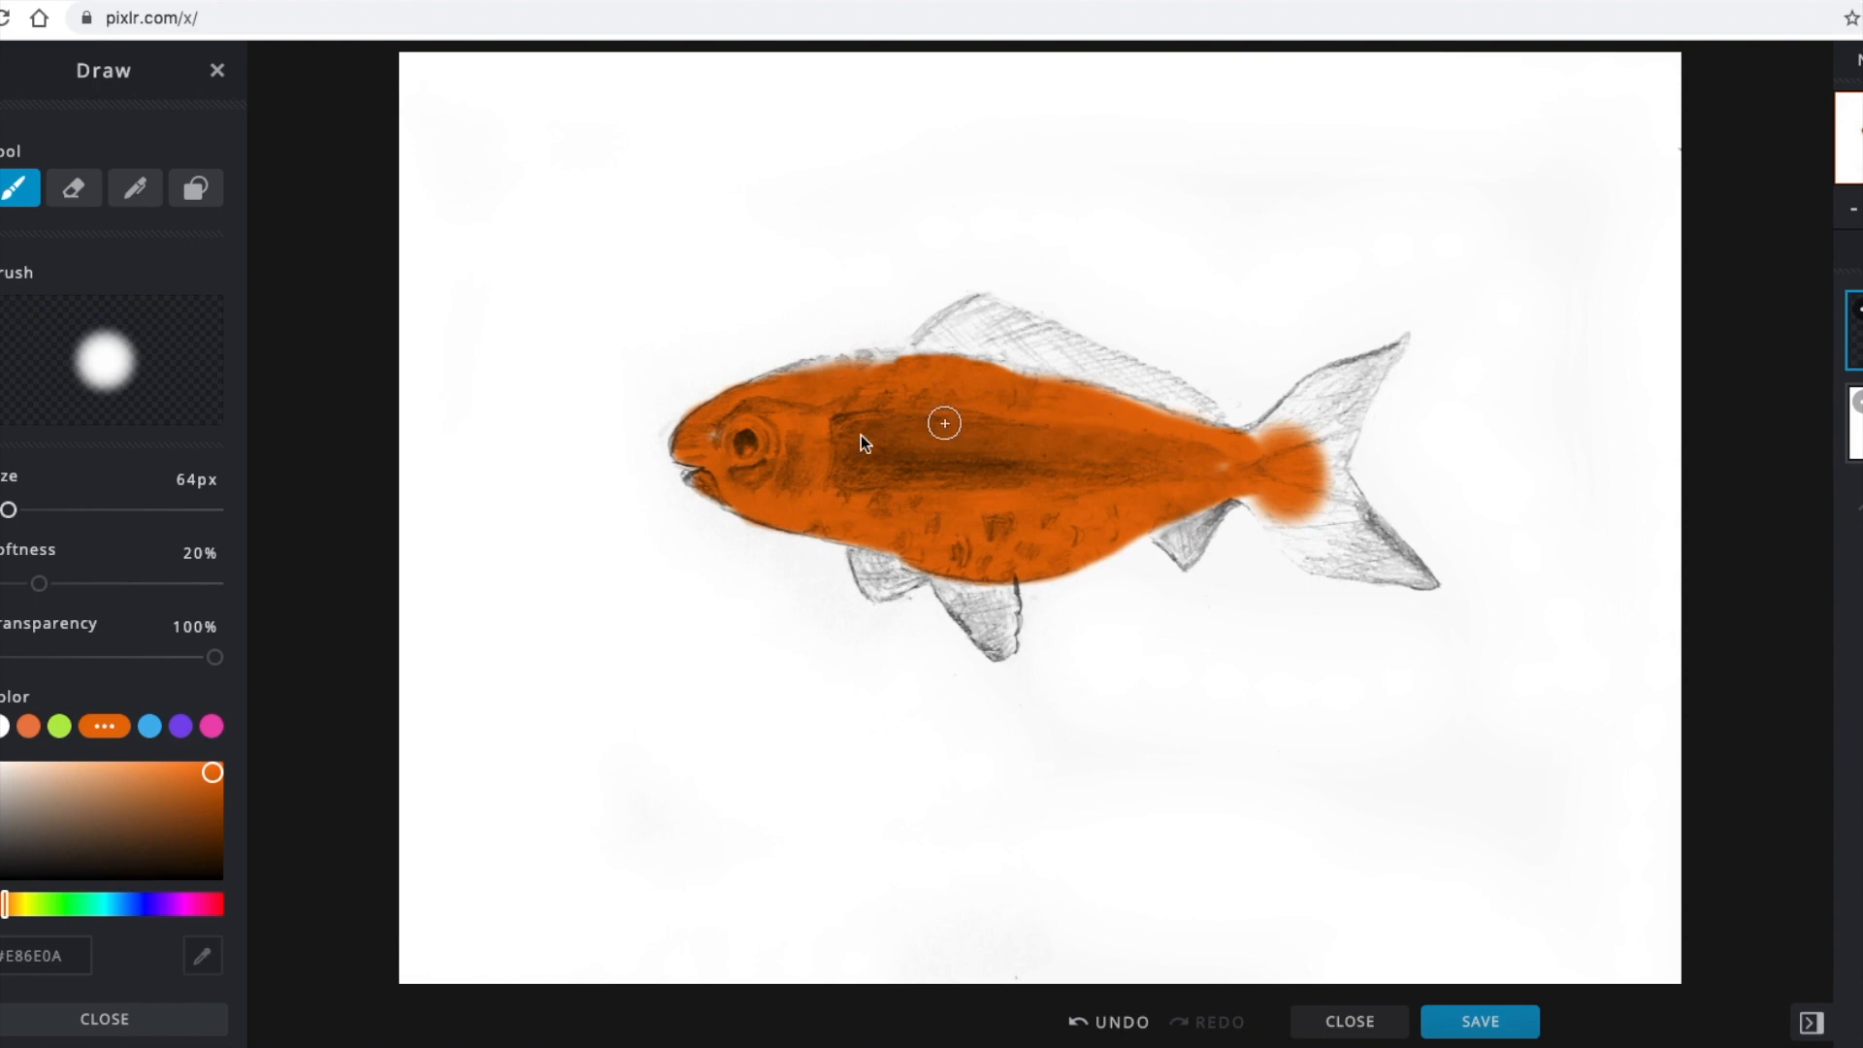
mouse_move(1239, 466)
mouse_down()
mouse_move(1147, 419)
mouse_move(974, 380)
mouse_move(801, 385)
mouse_move(733, 415)
mouse_up()
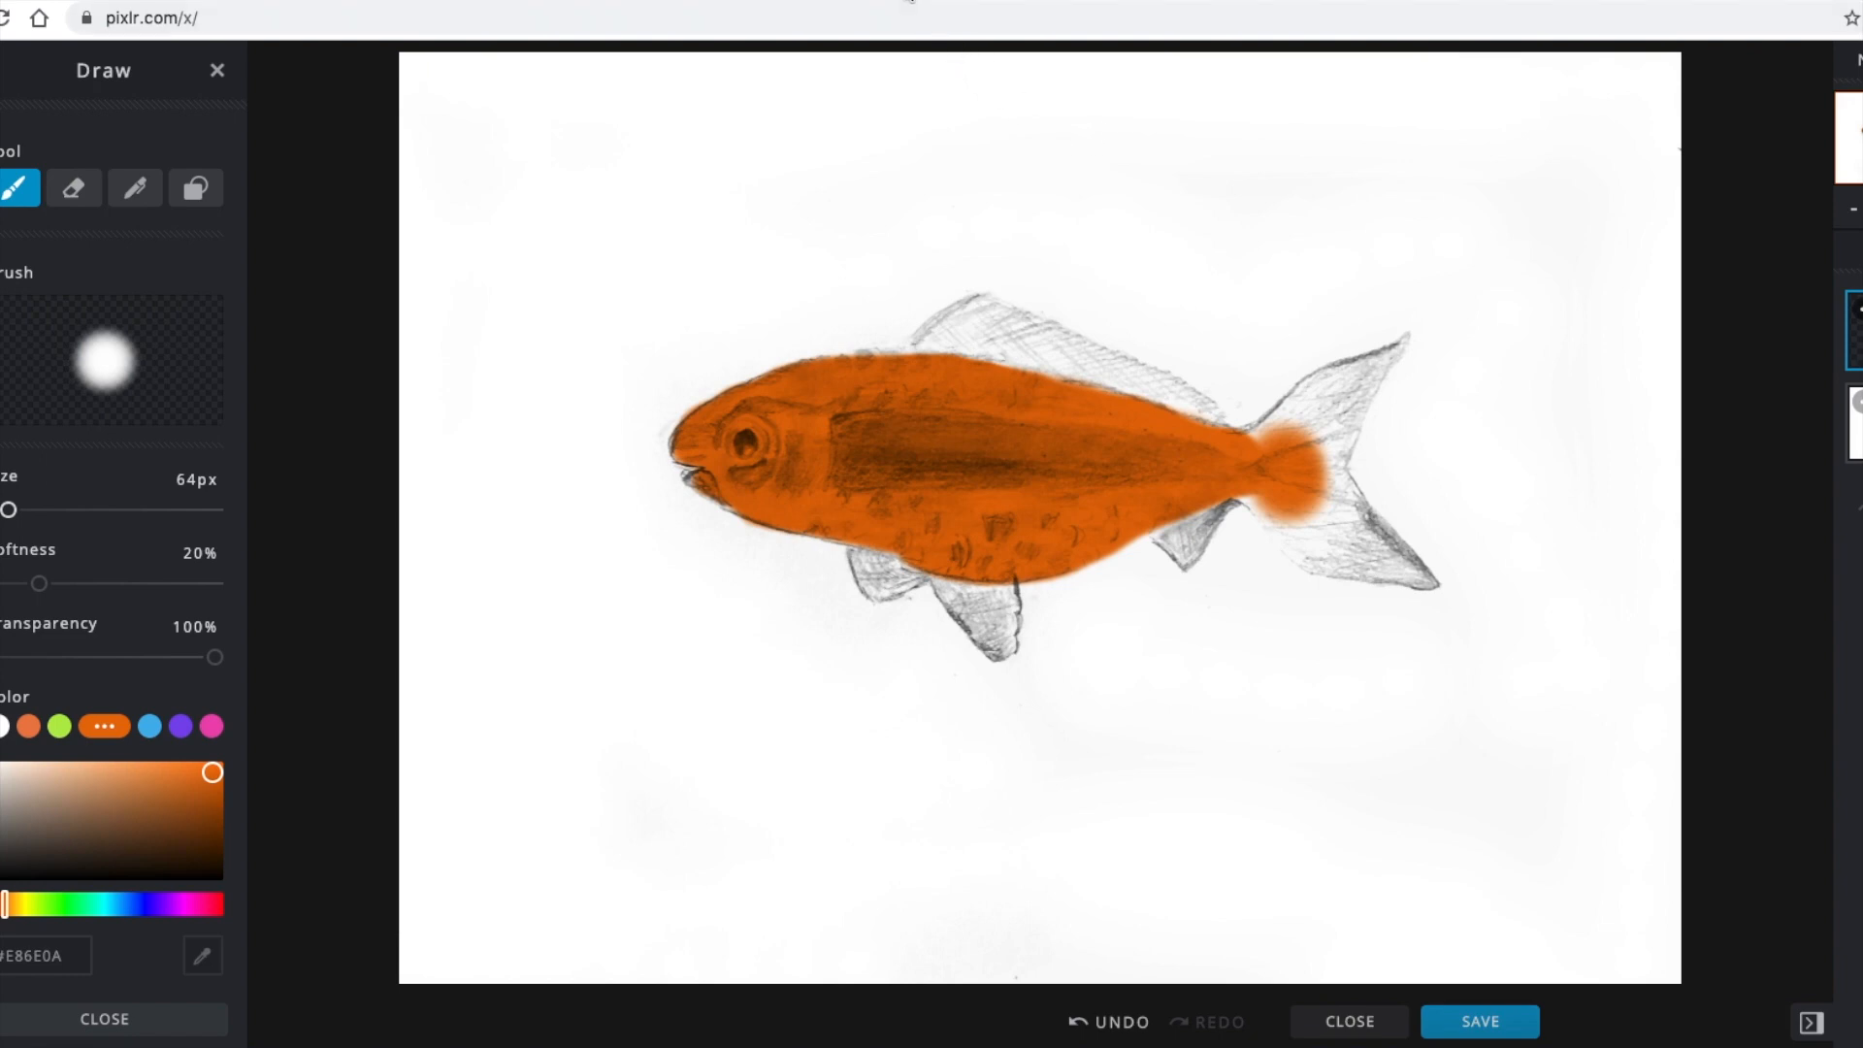
Examine the loose colouring of the Quentin Blake tree illustration in the Google image results, and return to the fish drawing.
click(912, 3)
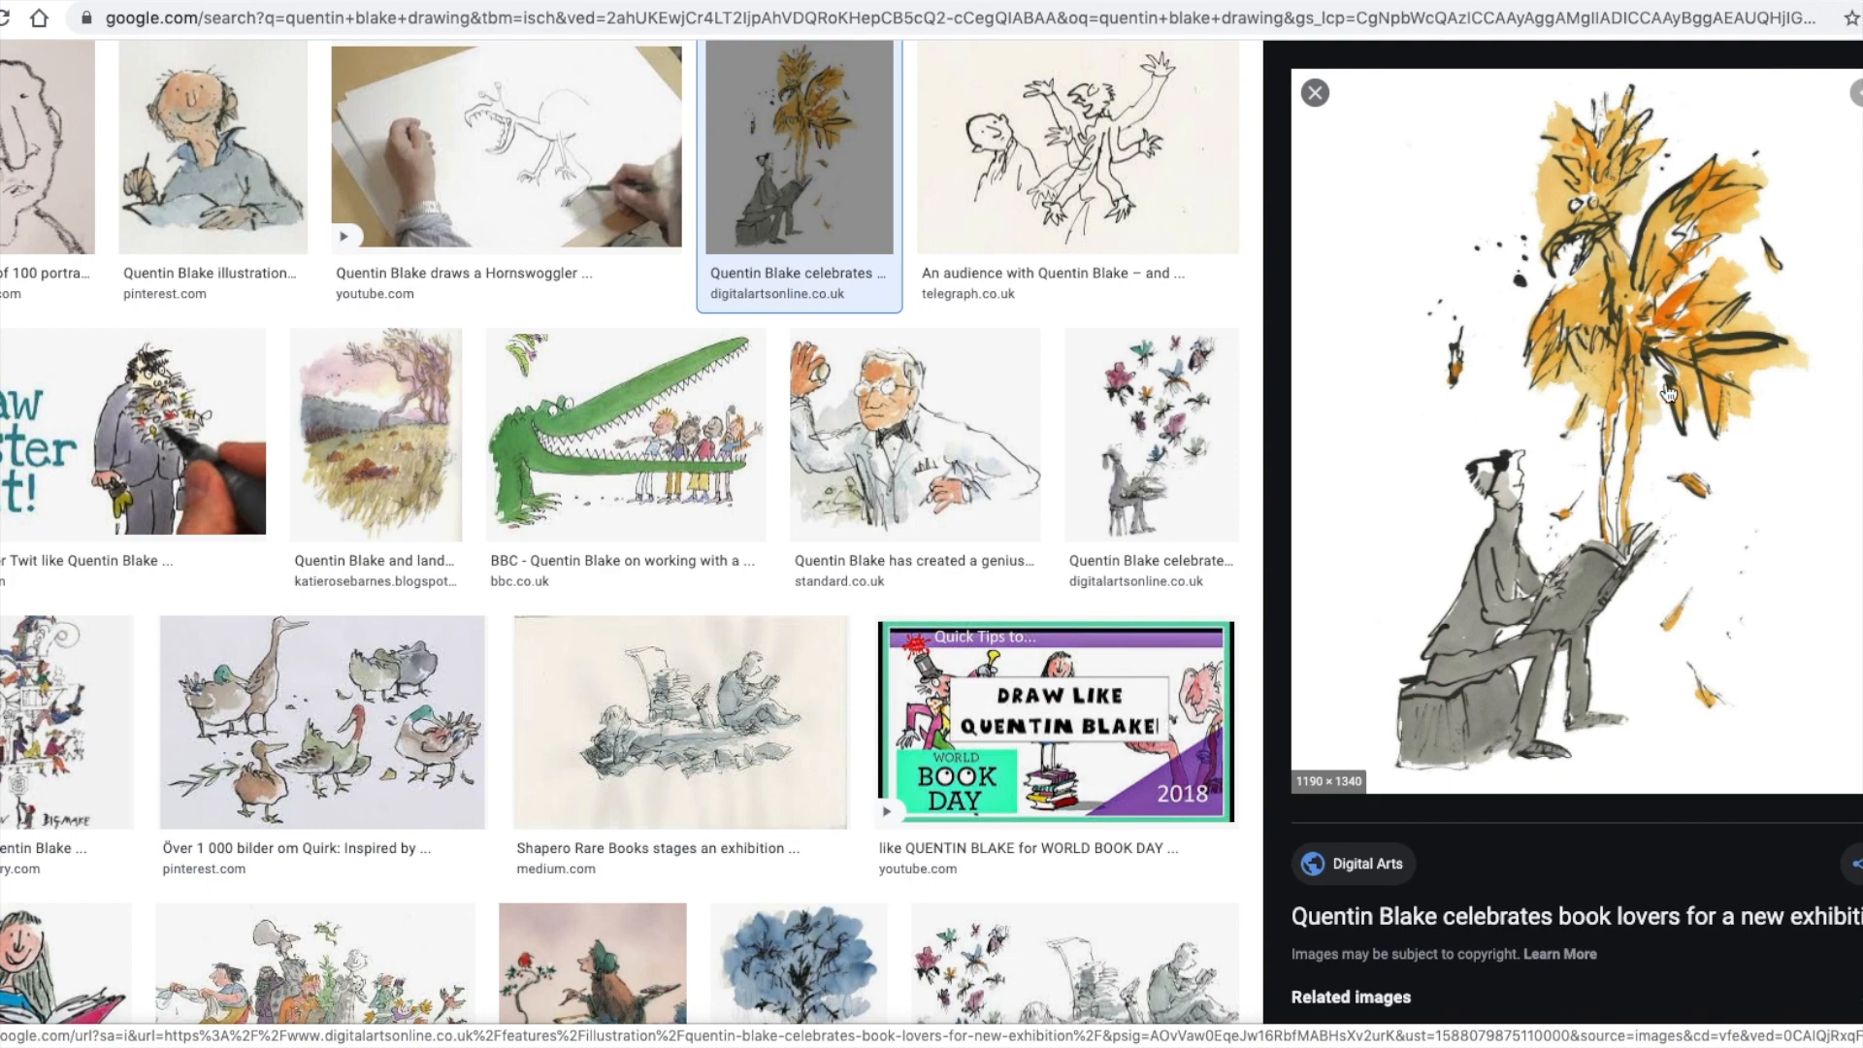
click(891, 477)
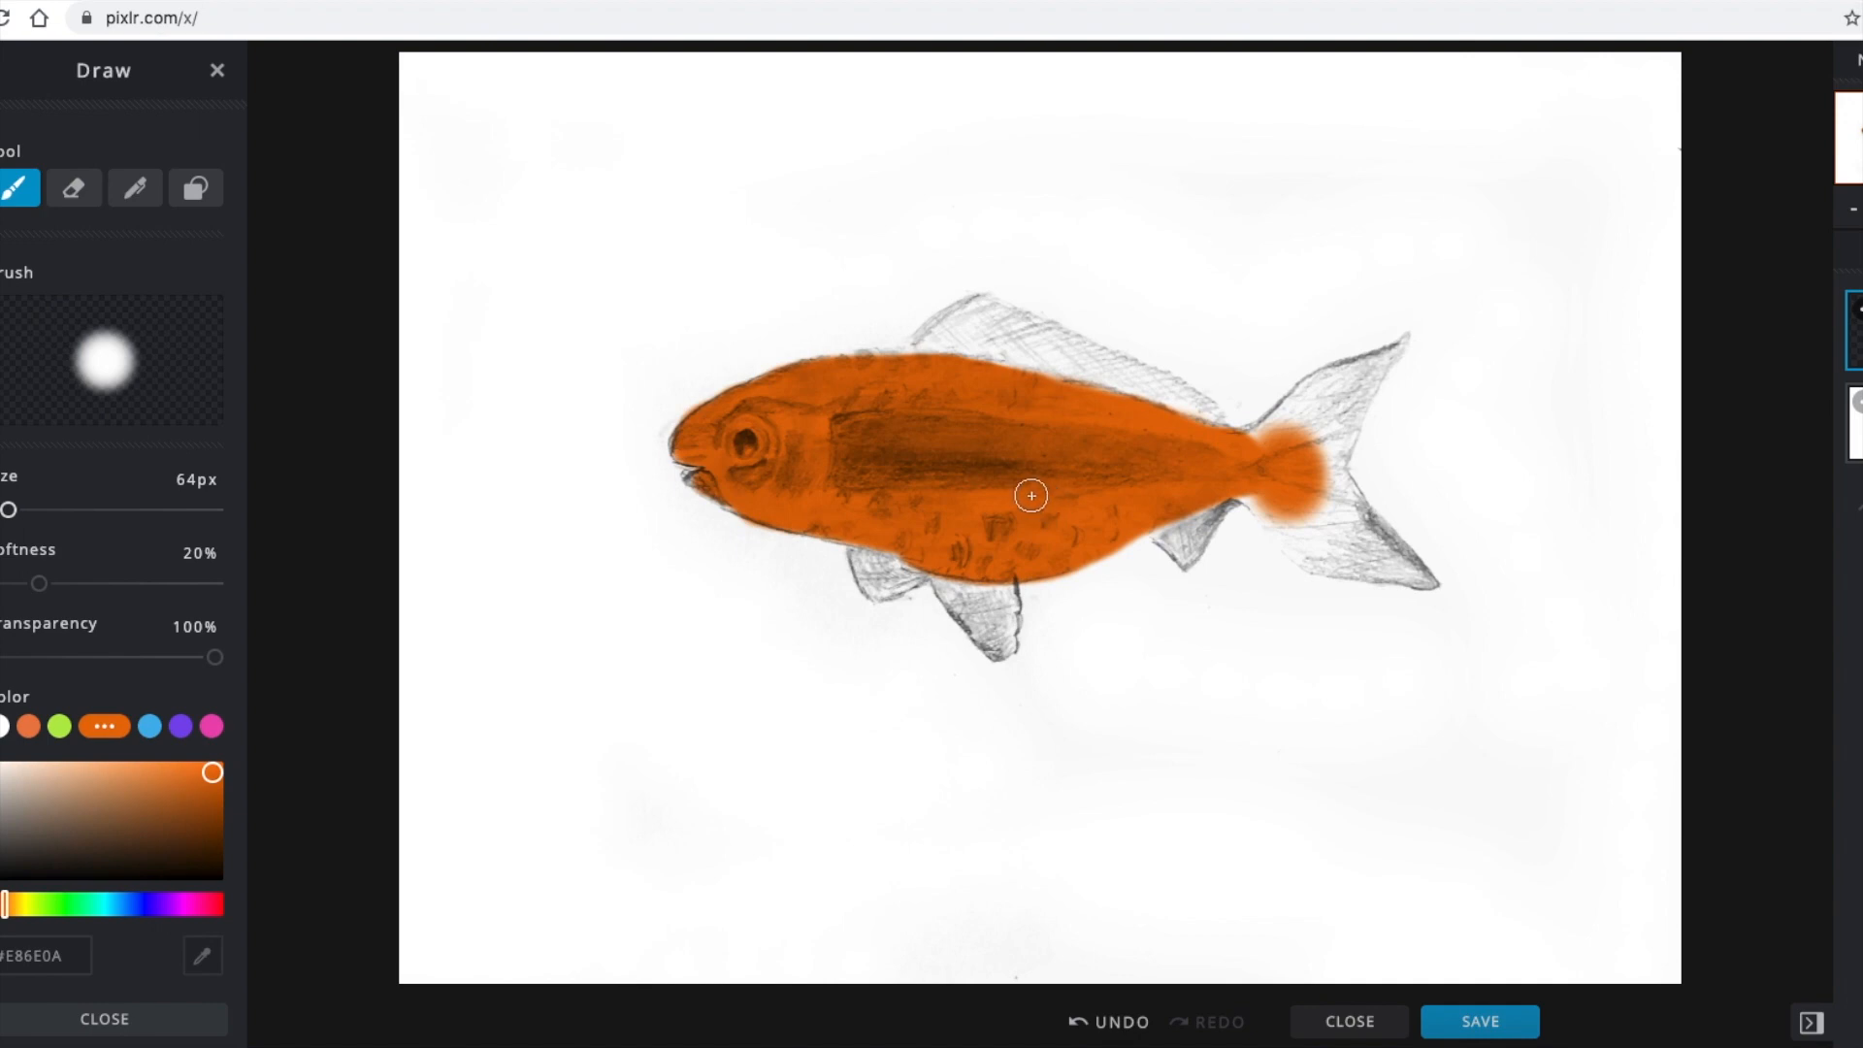
Paint the fish's lower fins, tail and dorsal fin orange with the 64 px brush, outlining the shapes and filling them in.
mouse_move(897, 536)
mouse_down()
mouse_move(860, 545)
mouse_move(874, 586)
mouse_move(932, 554)
mouse_move(884, 551)
mouse_move(947, 558)
mouse_move(1001, 651)
mouse_move(1004, 584)
mouse_move(1001, 638)
mouse_move(946, 554)
mouse_up()
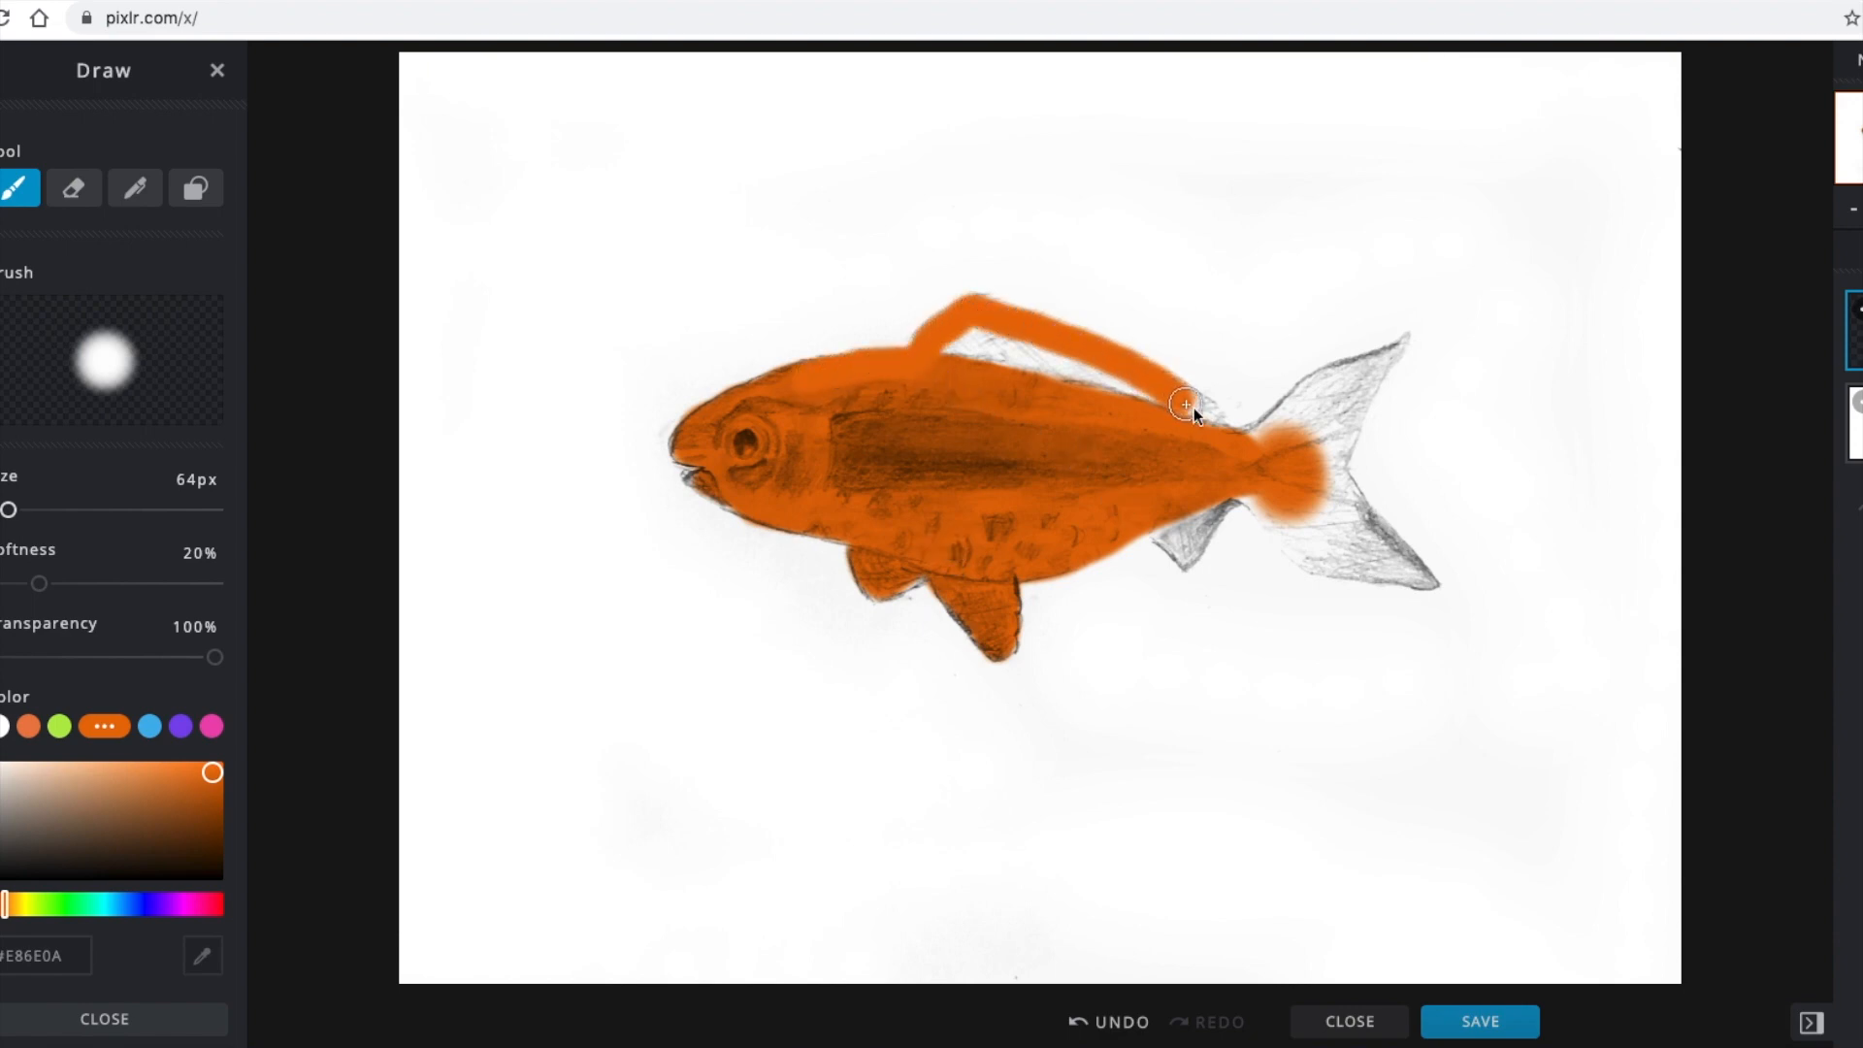
drag(1392, 359, 1376, 374)
mouse_move(1404, 568)
mouse_down()
mouse_move(1310, 567)
mouse_move(1231, 493)
mouse_move(1179, 566)
mouse_move(1145, 530)
mouse_move(1180, 532)
mouse_move(1267, 470)
mouse_move(1334, 535)
mouse_up()
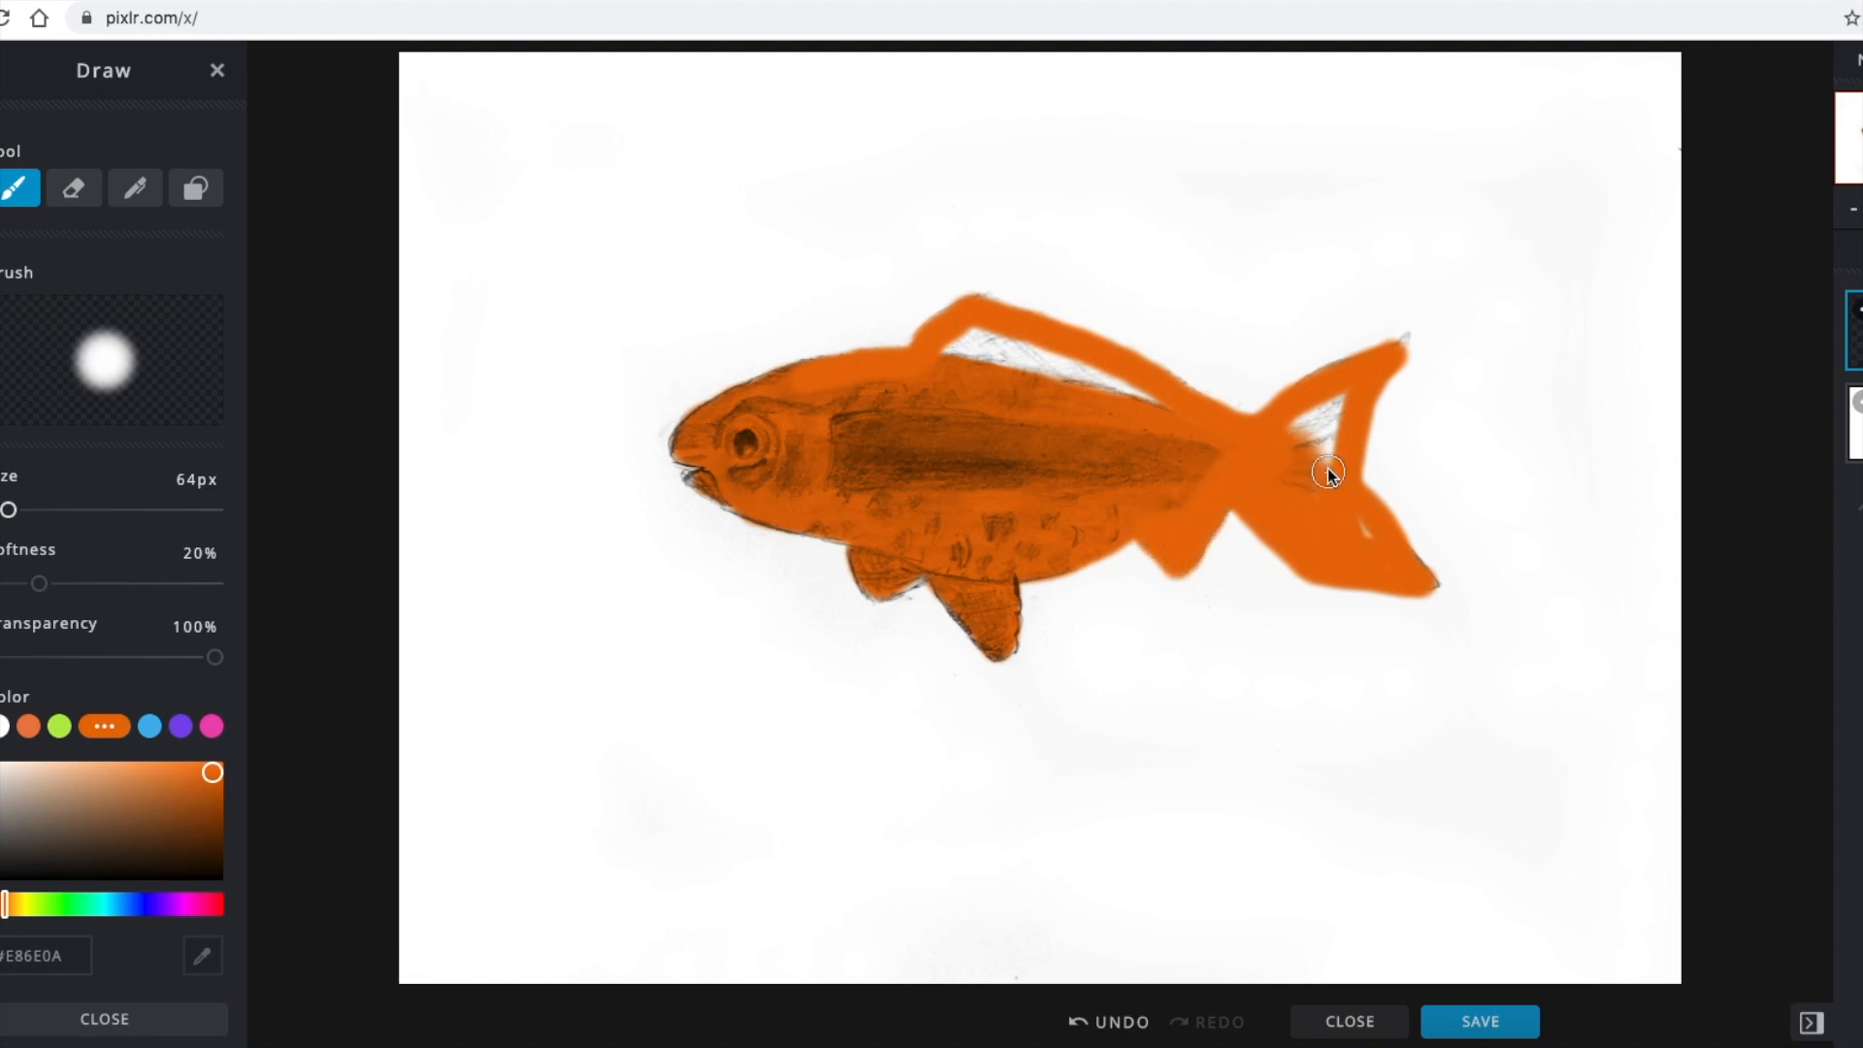
drag(1284, 427, 1308, 488)
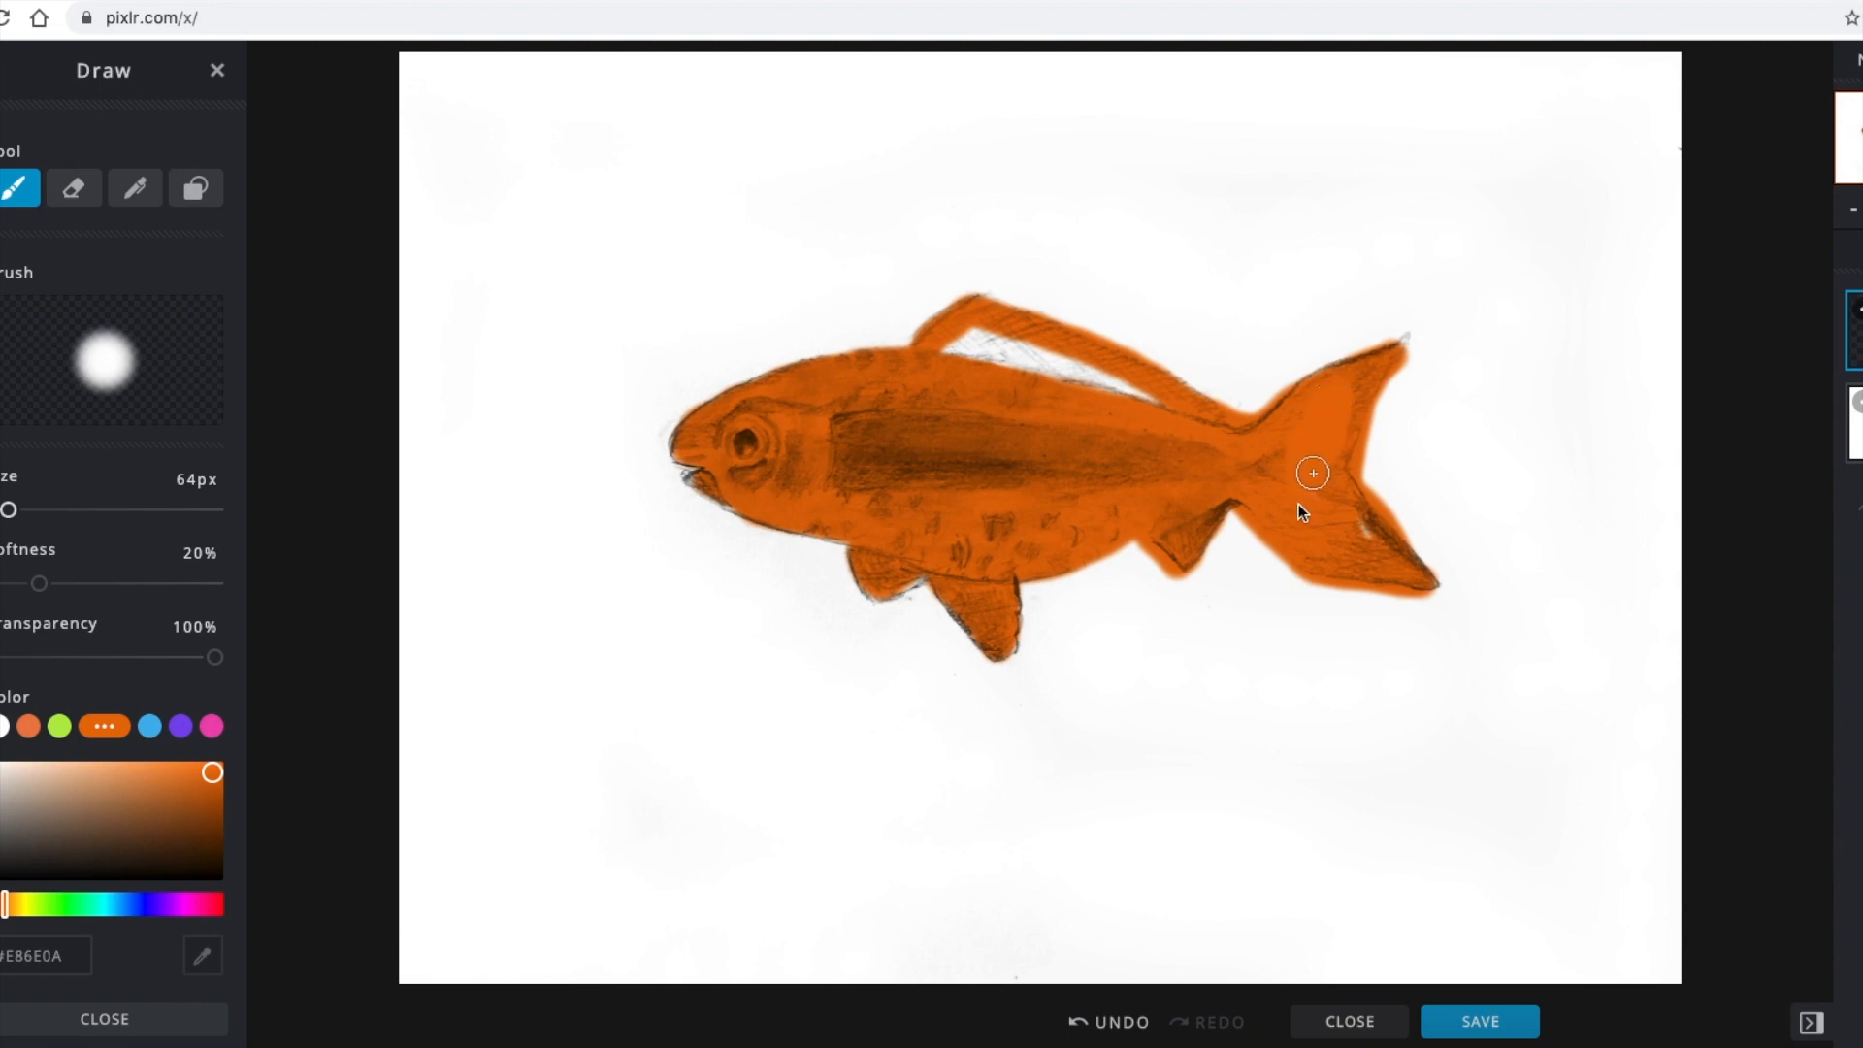
mouse_move(1091, 394)
mouse_down()
mouse_move(1119, 385)
mouse_move(1050, 373)
mouse_move(1064, 433)
mouse_up()
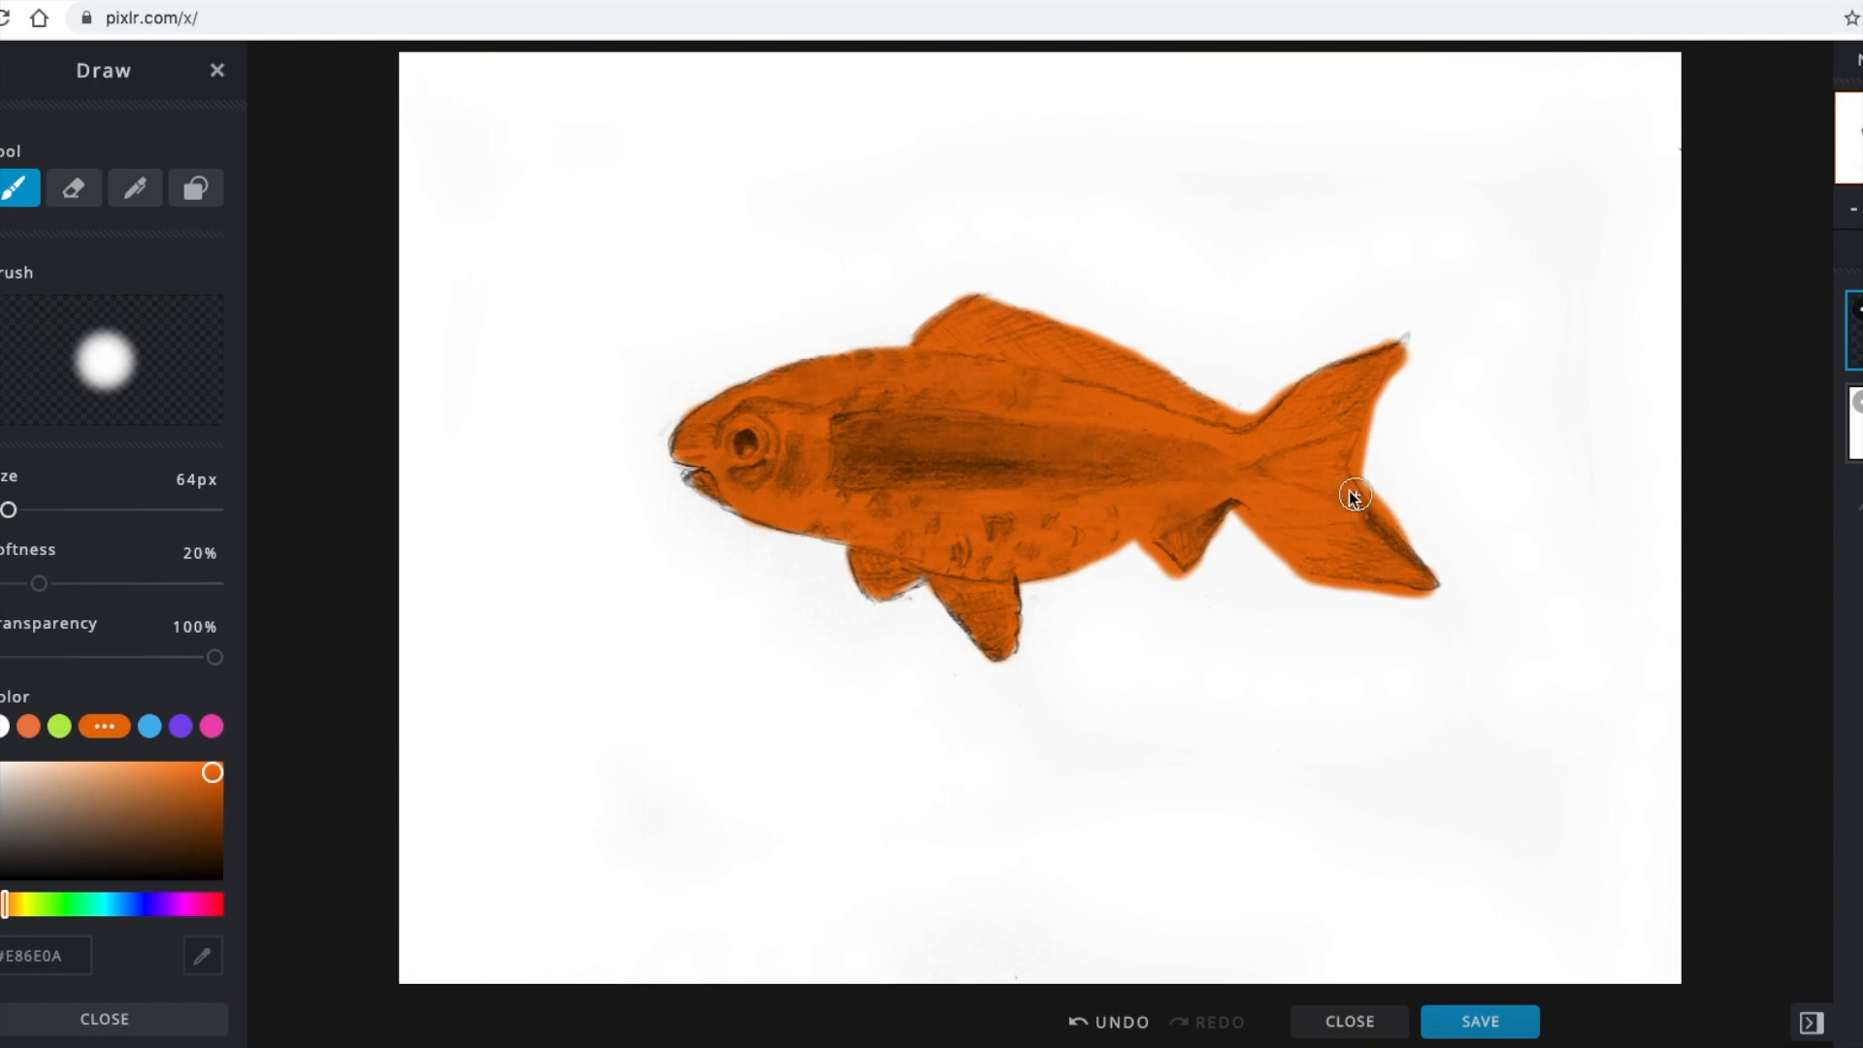
Touch up the jaw with orange and erase the overspill around the jaw, tail and dorsal fin with a 40 px eraser.
drag(773, 511, 696, 483)
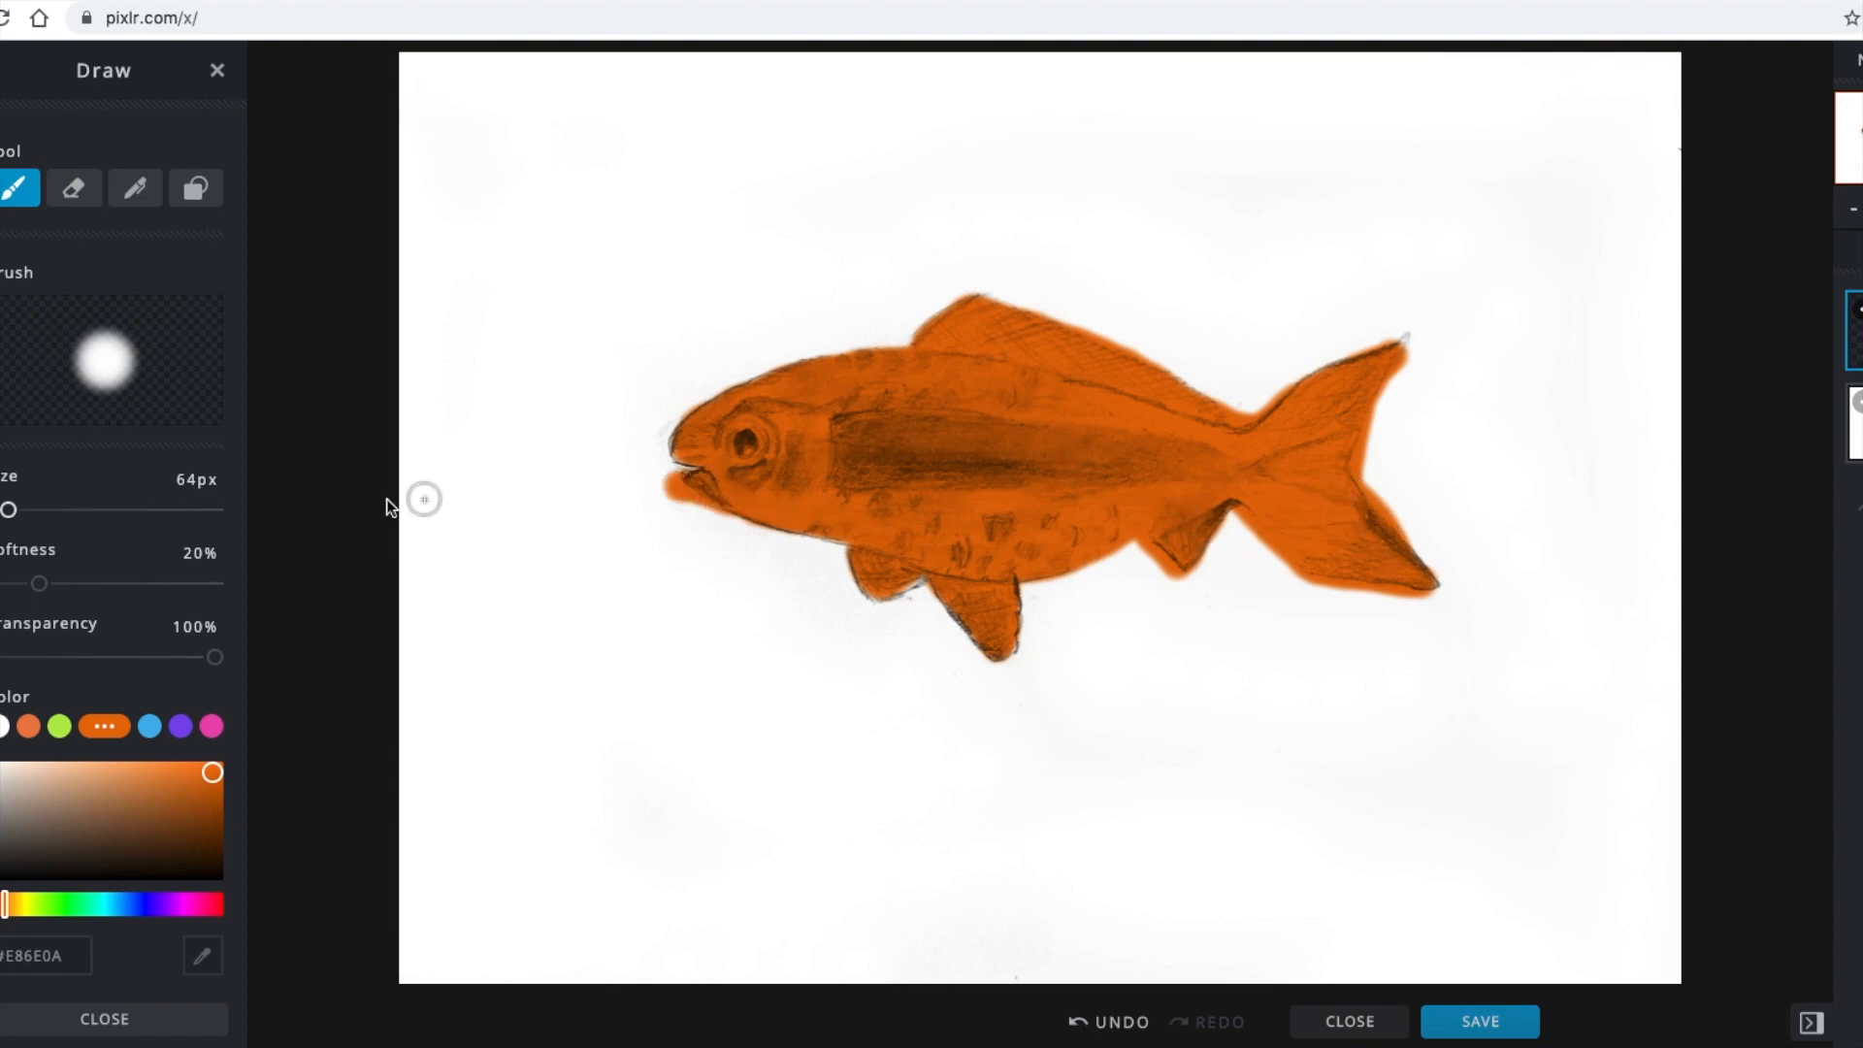
click(72, 190)
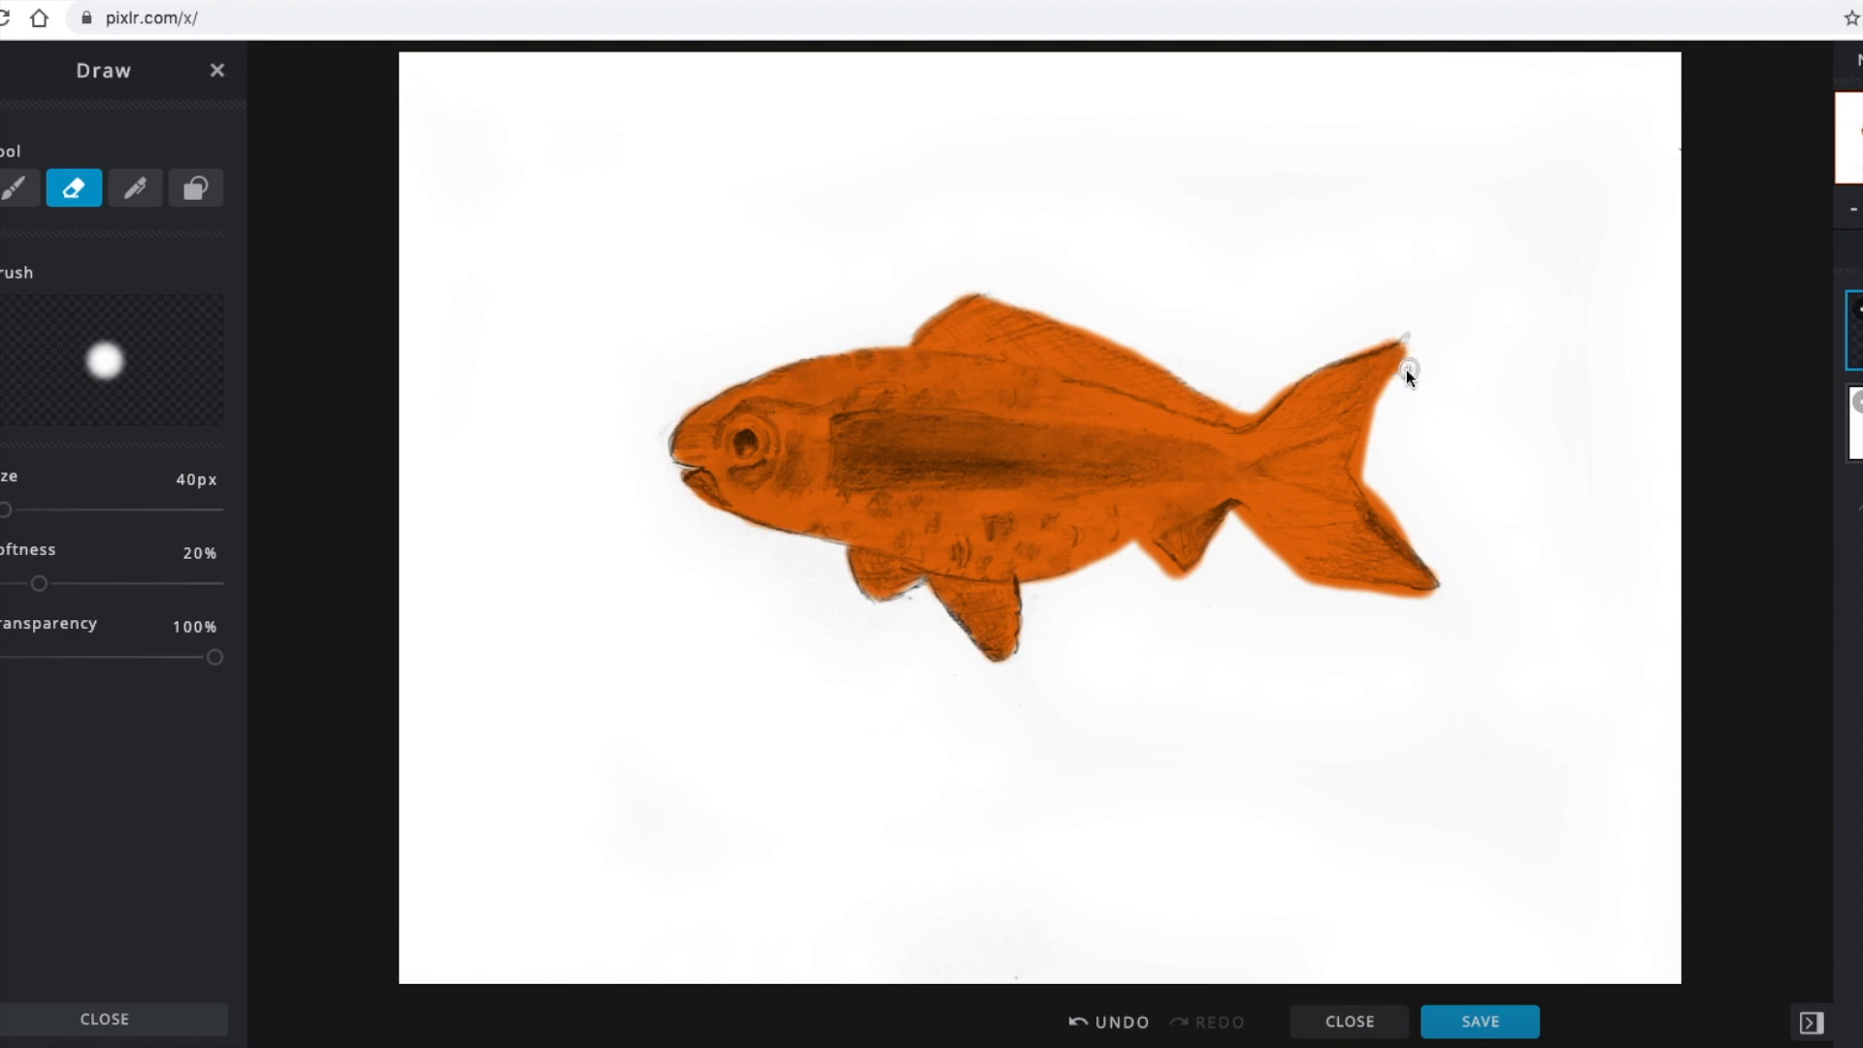
drag(1380, 417, 1362, 462)
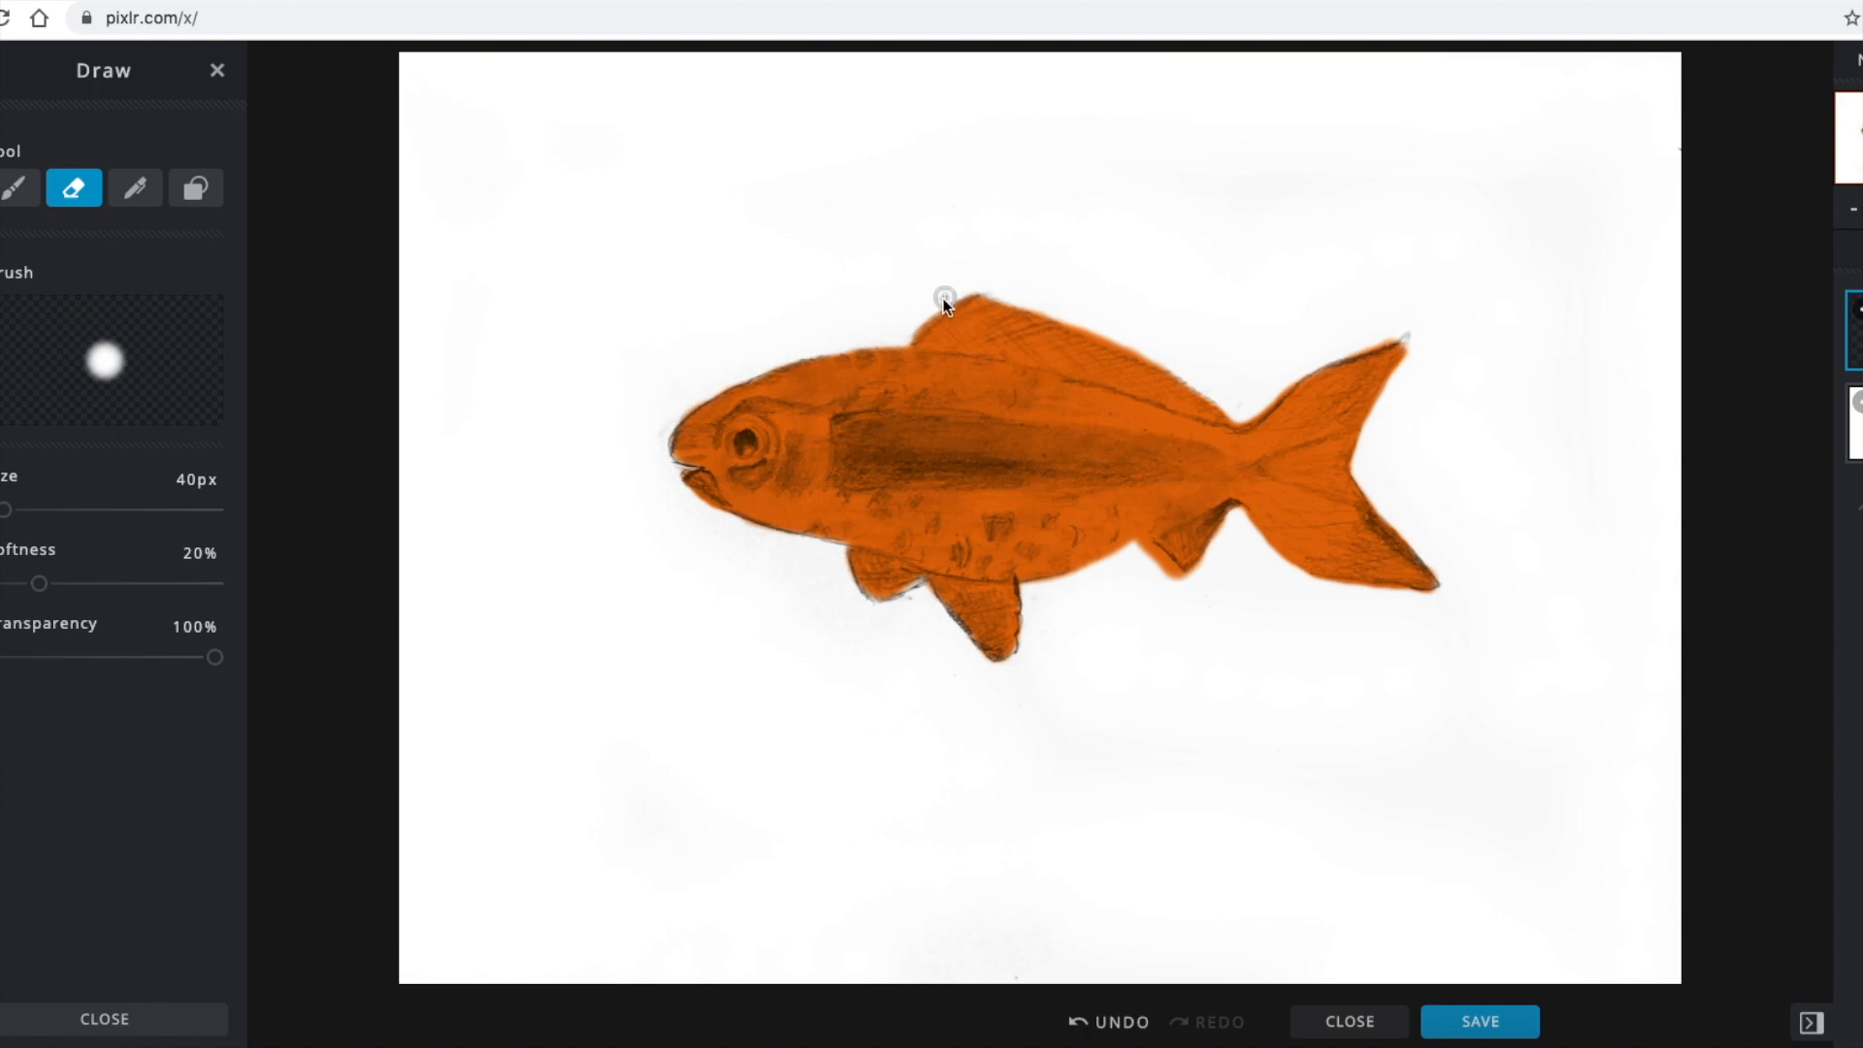
drag(954, 297, 920, 326)
Lower the transparency of the orange Multiply layer to 82.
click(1857, 309)
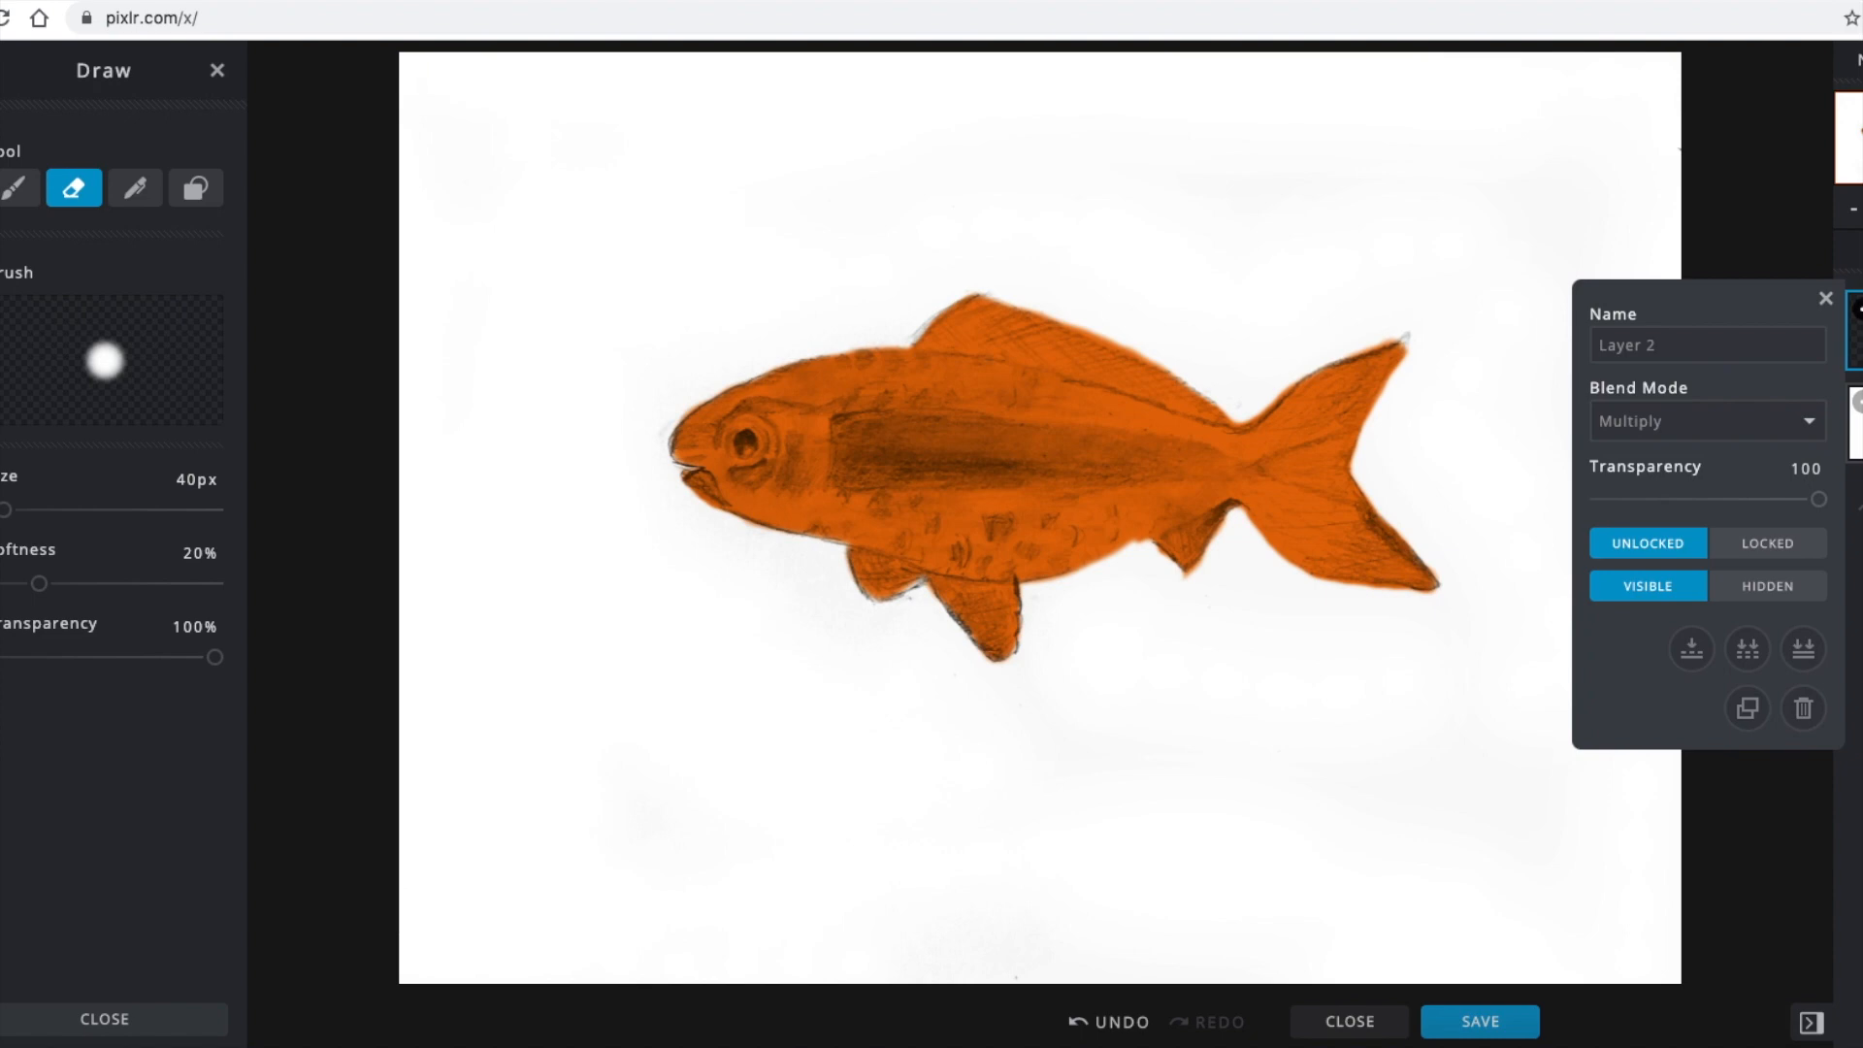
click(1857, 308)
click(1857, 309)
drag(1818, 499, 1780, 501)
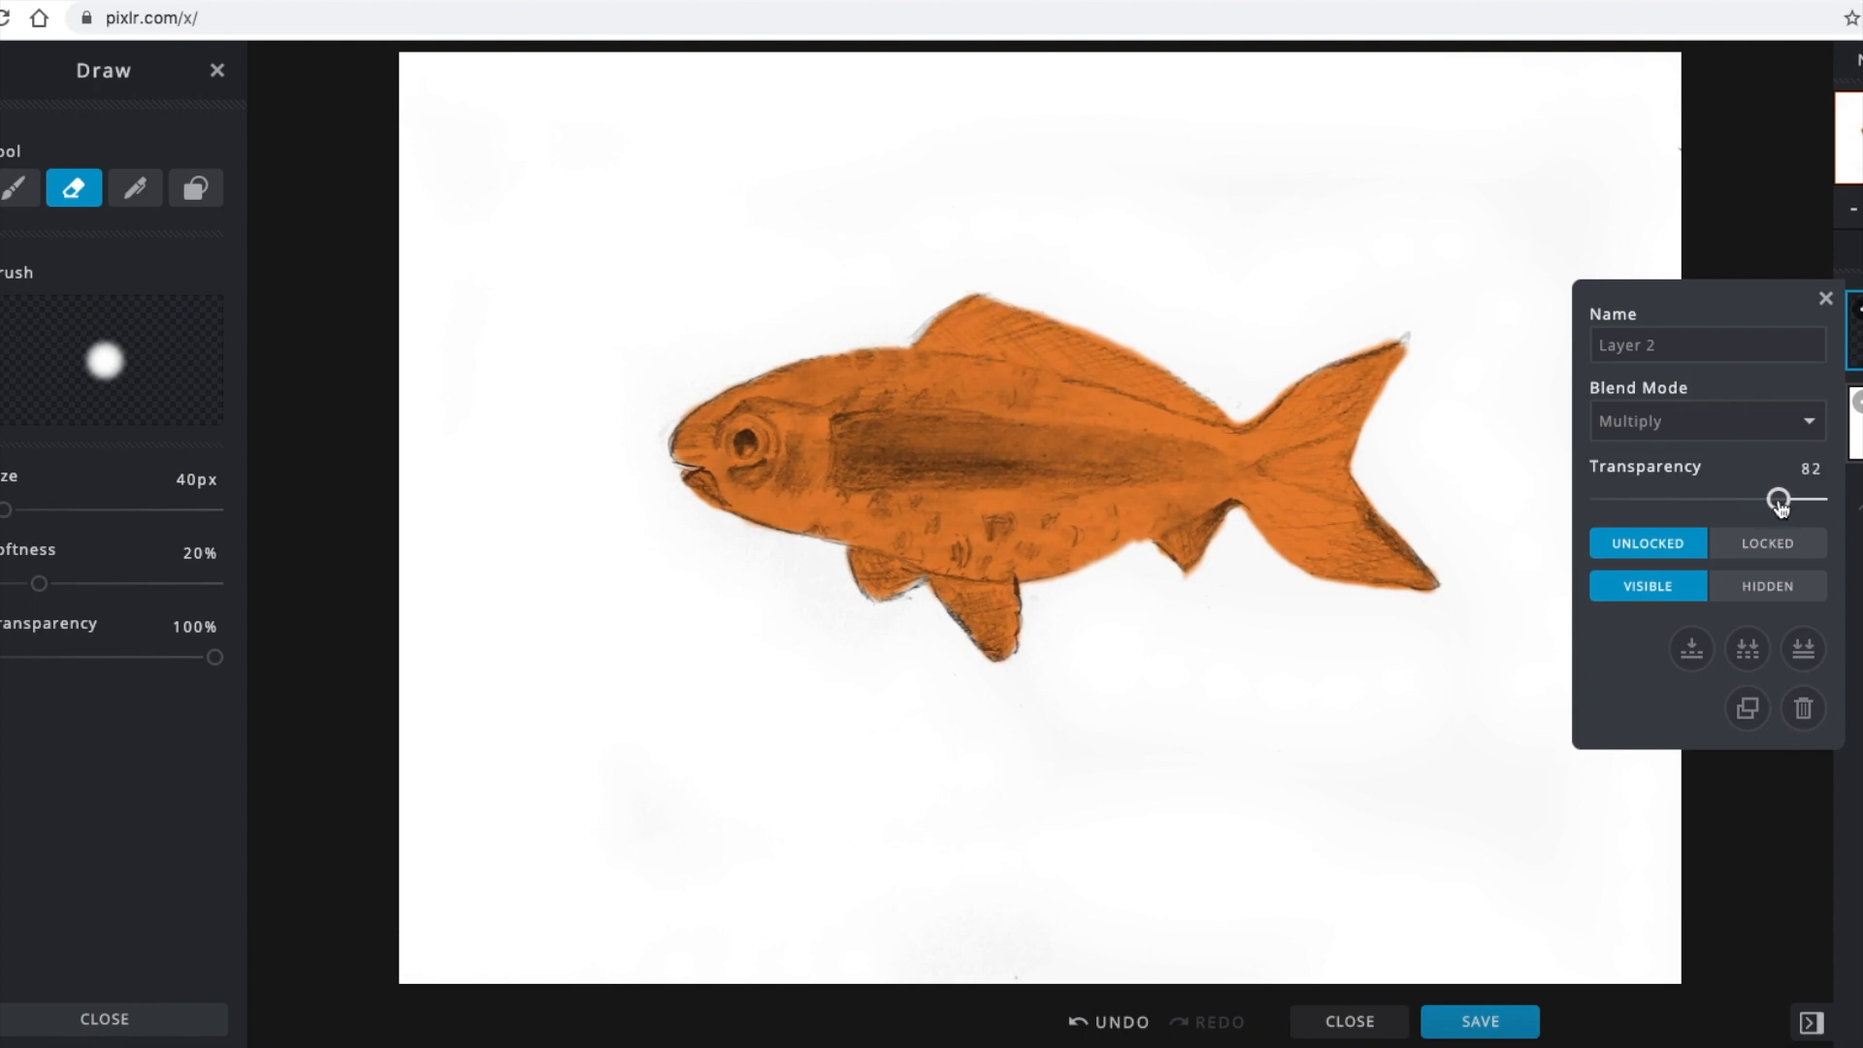
click(1826, 298)
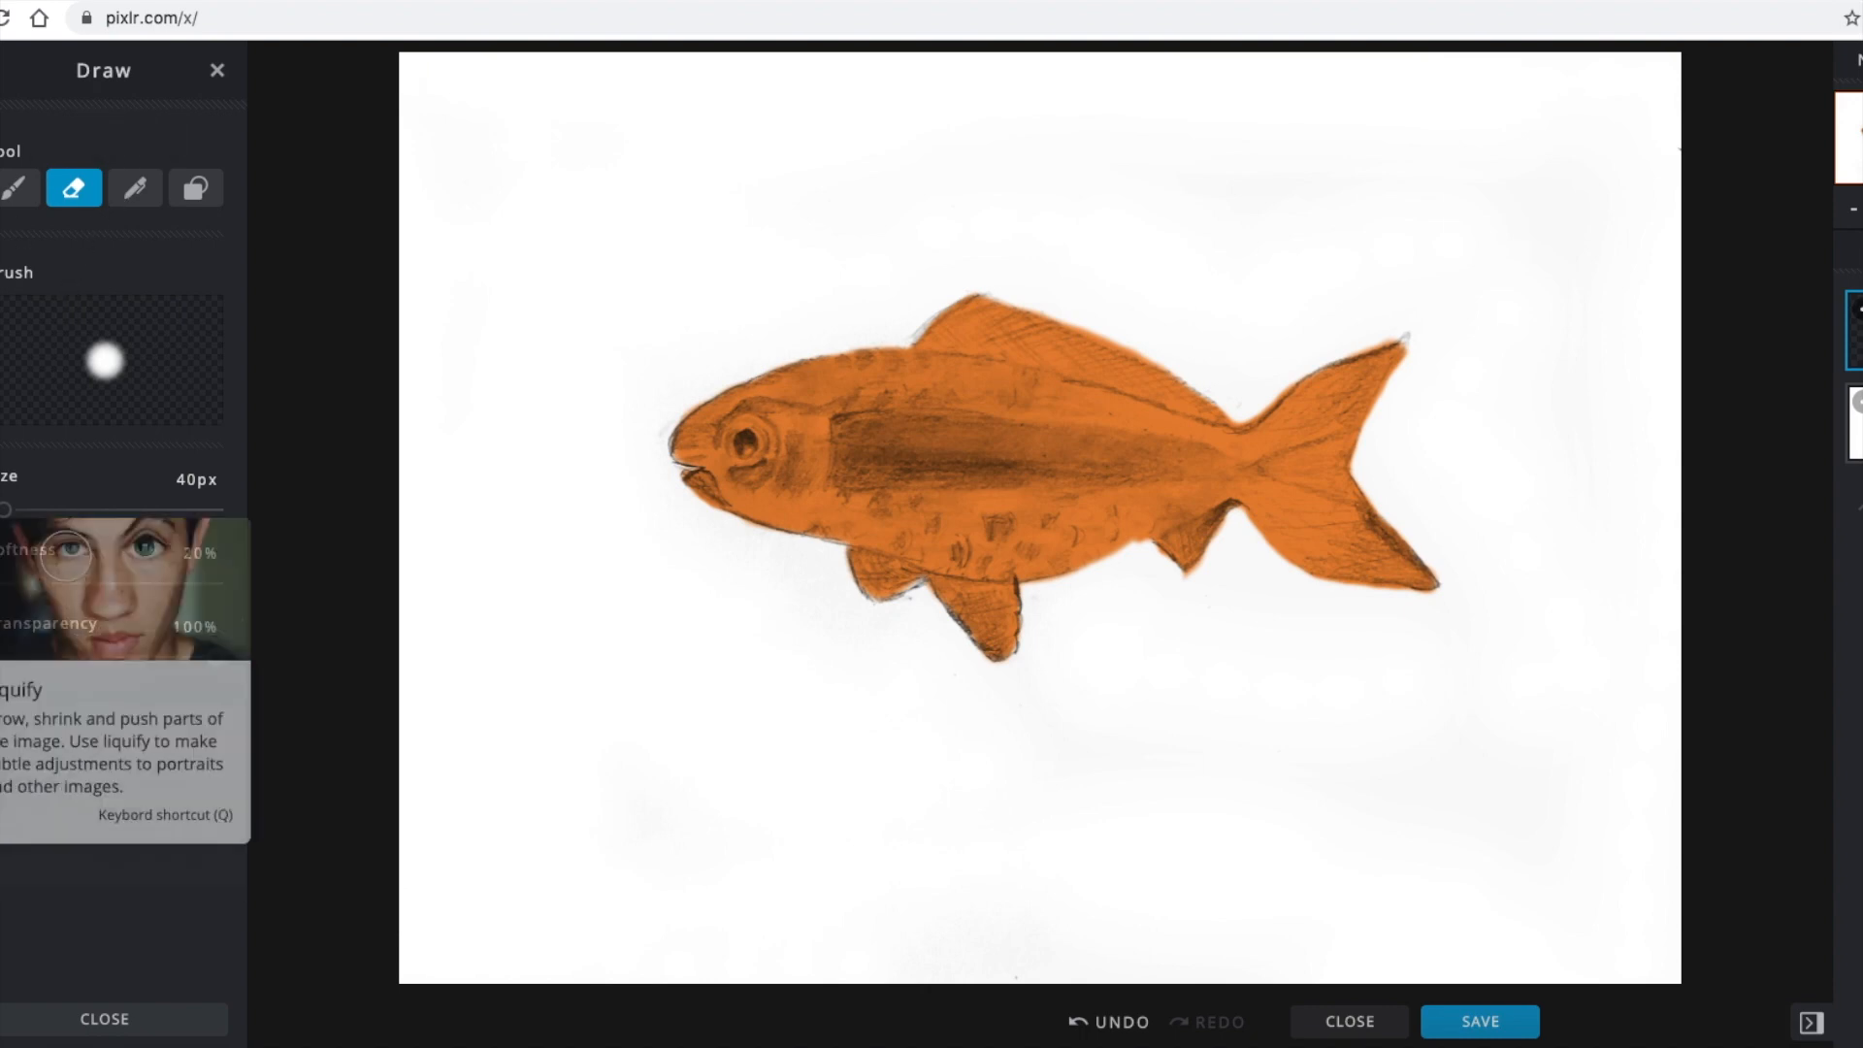
Lighten the area around the fish's eye with the retouch tool in the light range, and undo the last stroke.
click(1, 592)
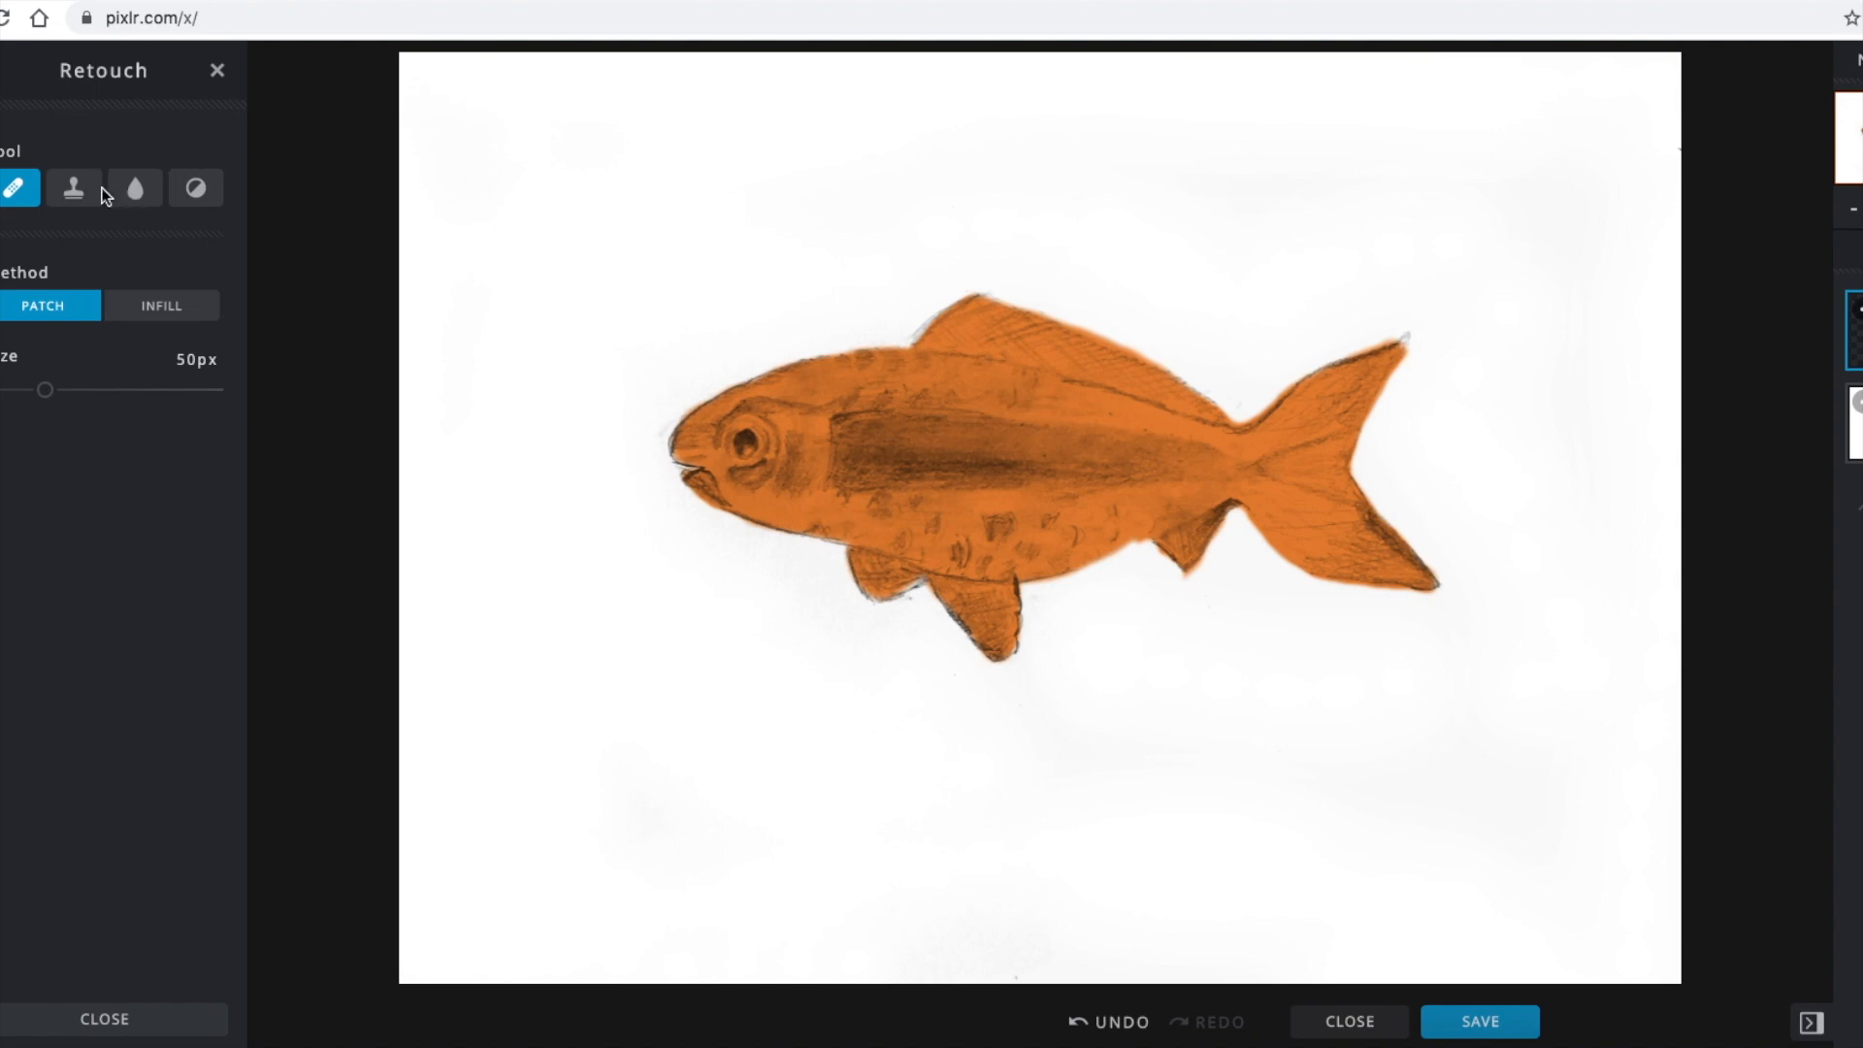
click(191, 191)
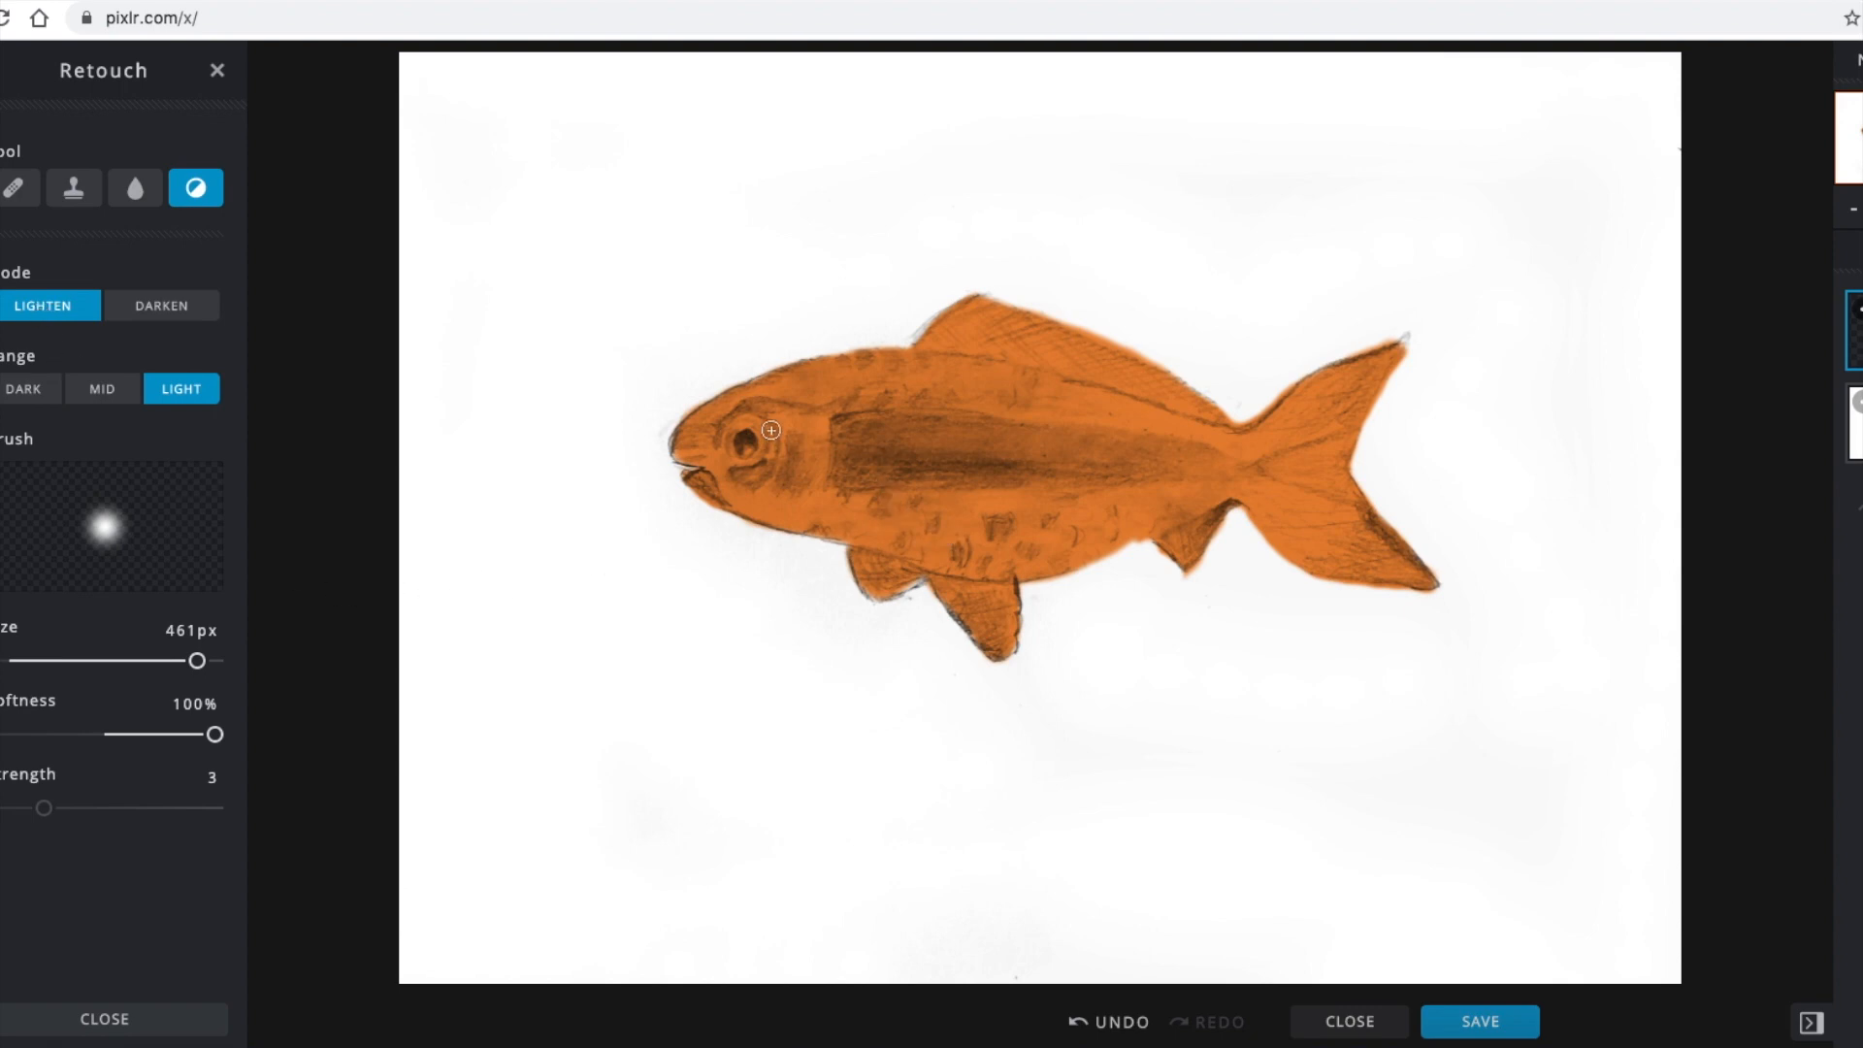
drag(750, 428, 759, 441)
key(ctrl+z)
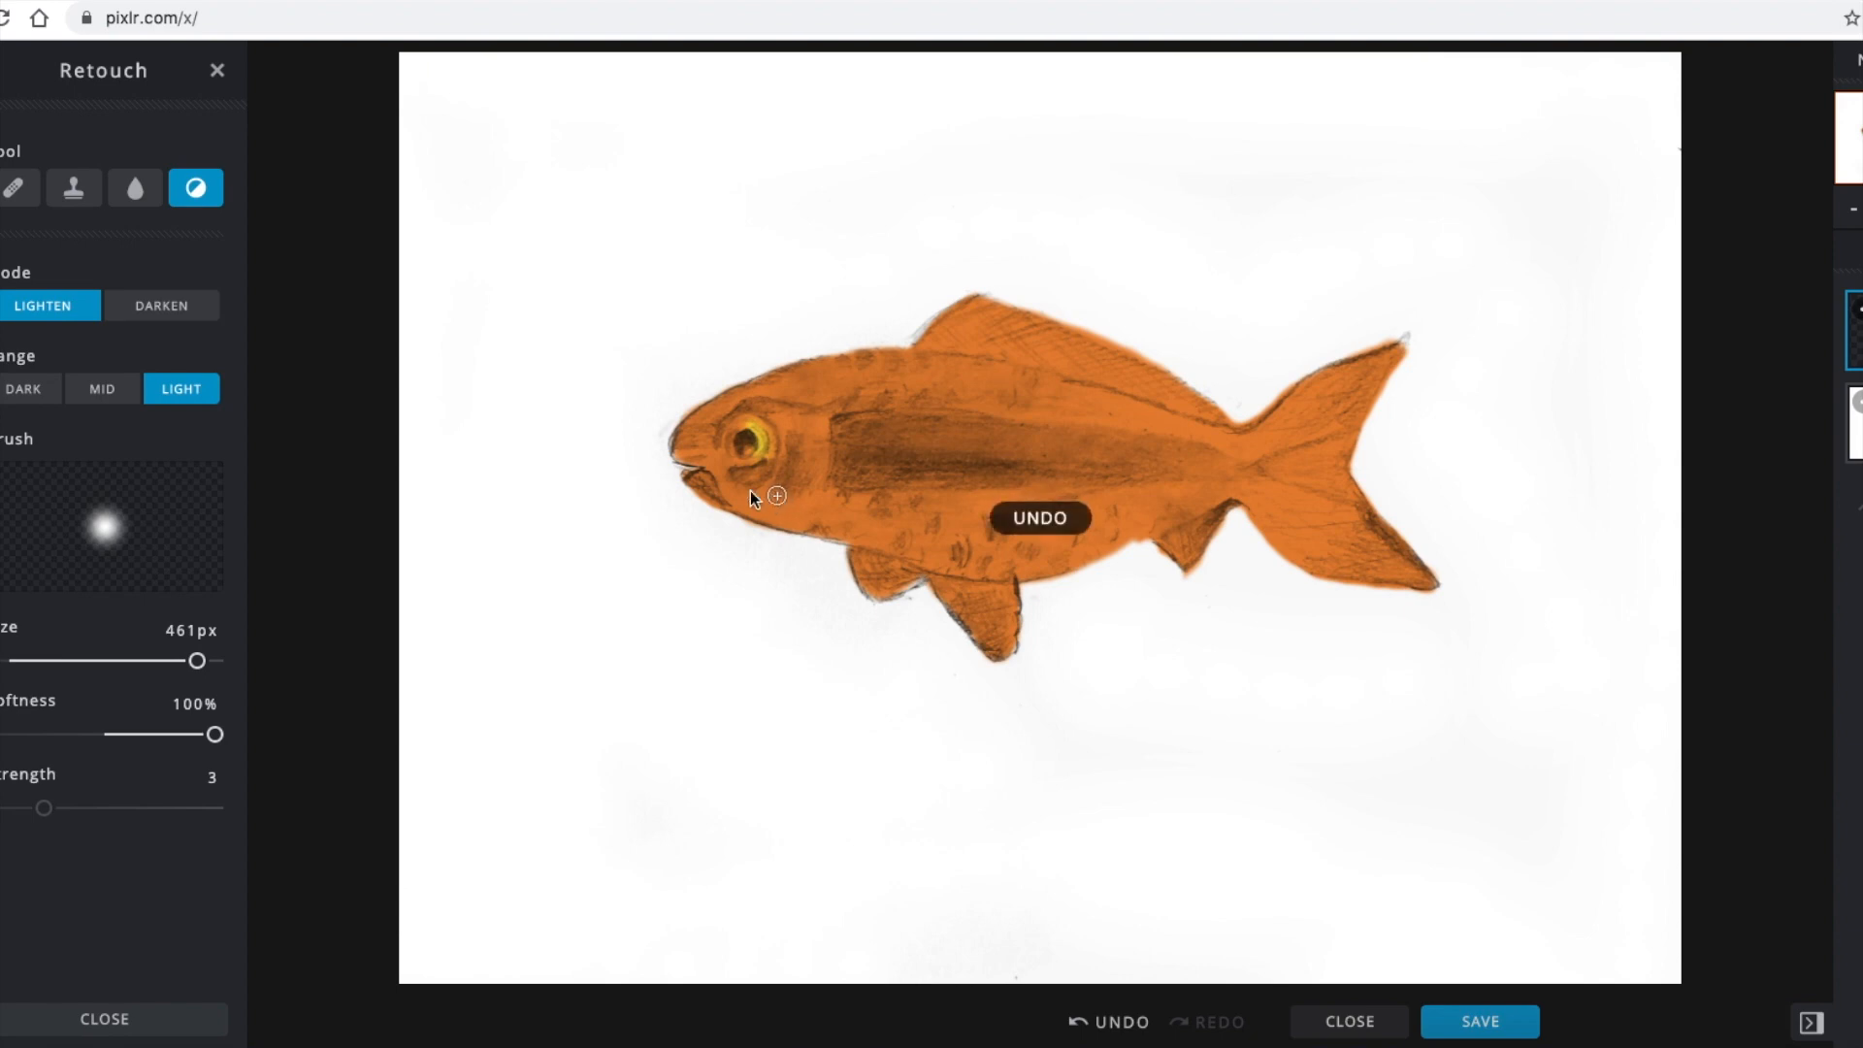
Switch the retouch tool to Darken in the mid range at 466 px and shade the belly, lower fins and dorsal fin.
click(140, 318)
click(68, 320)
click(160, 315)
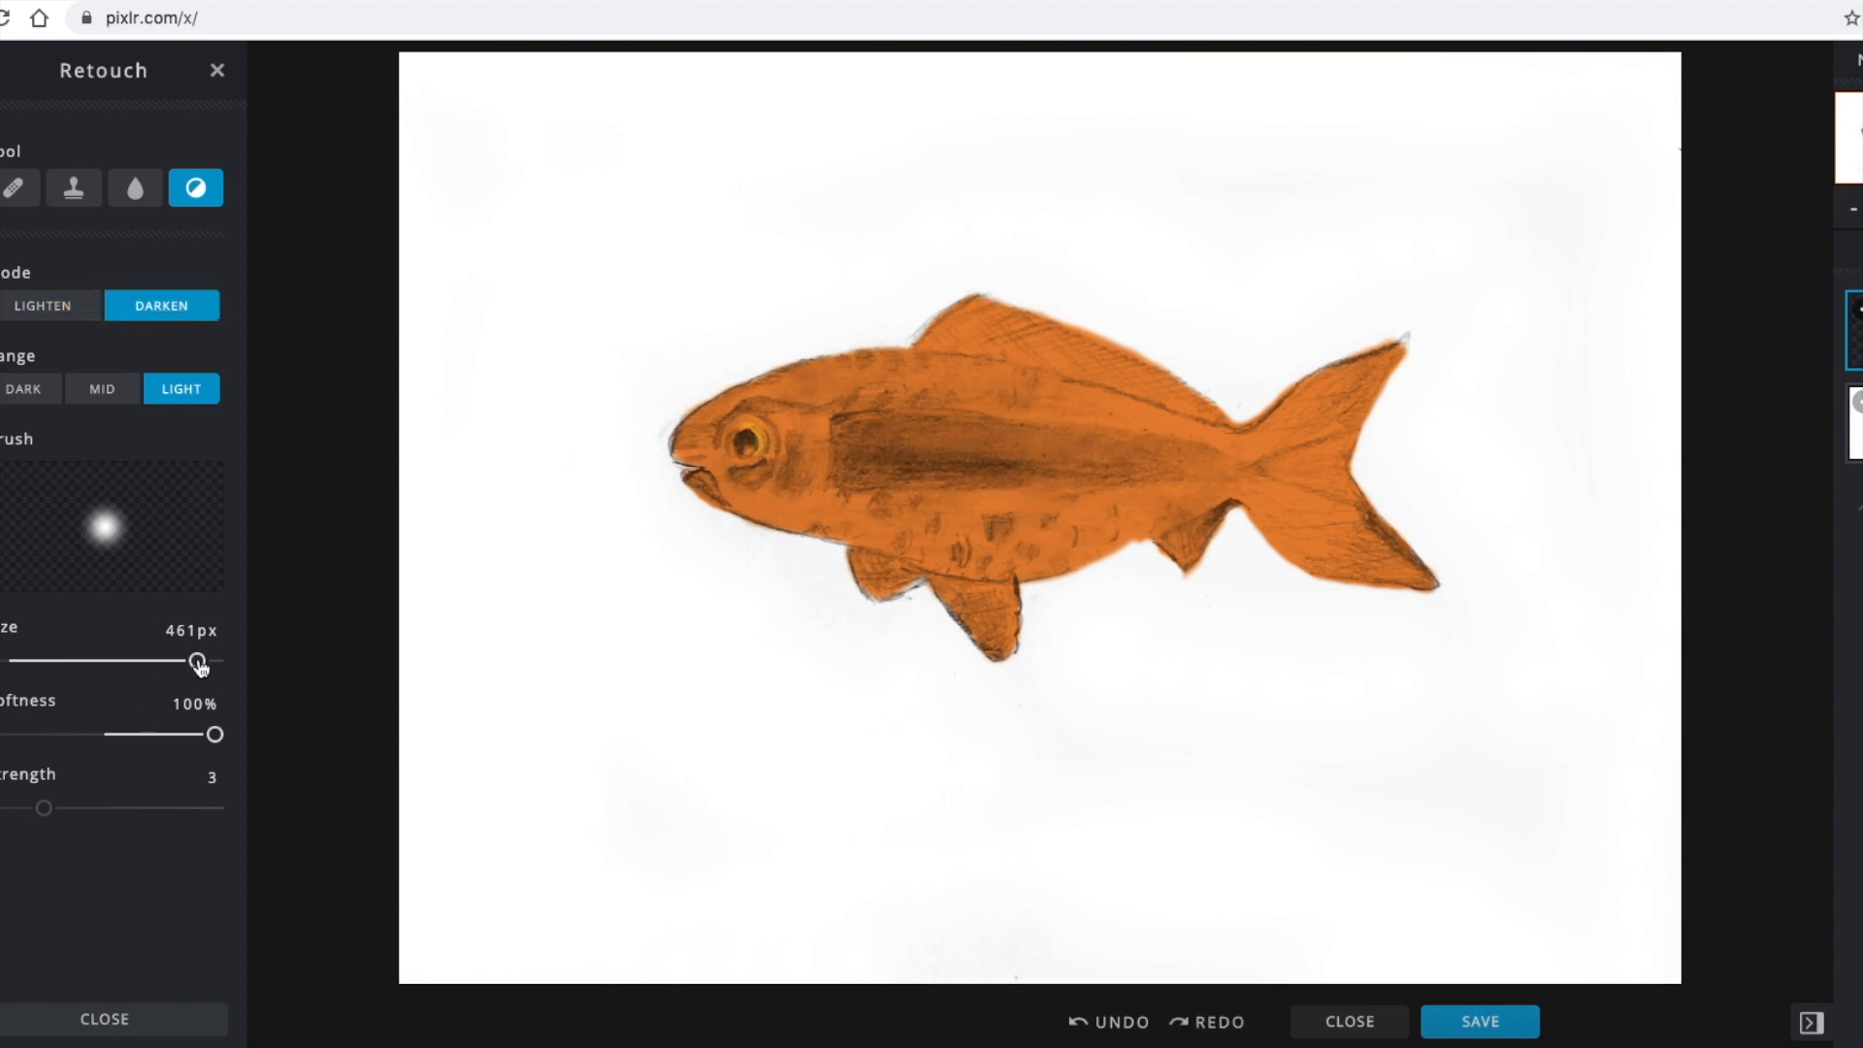
drag(195, 662, 200, 661)
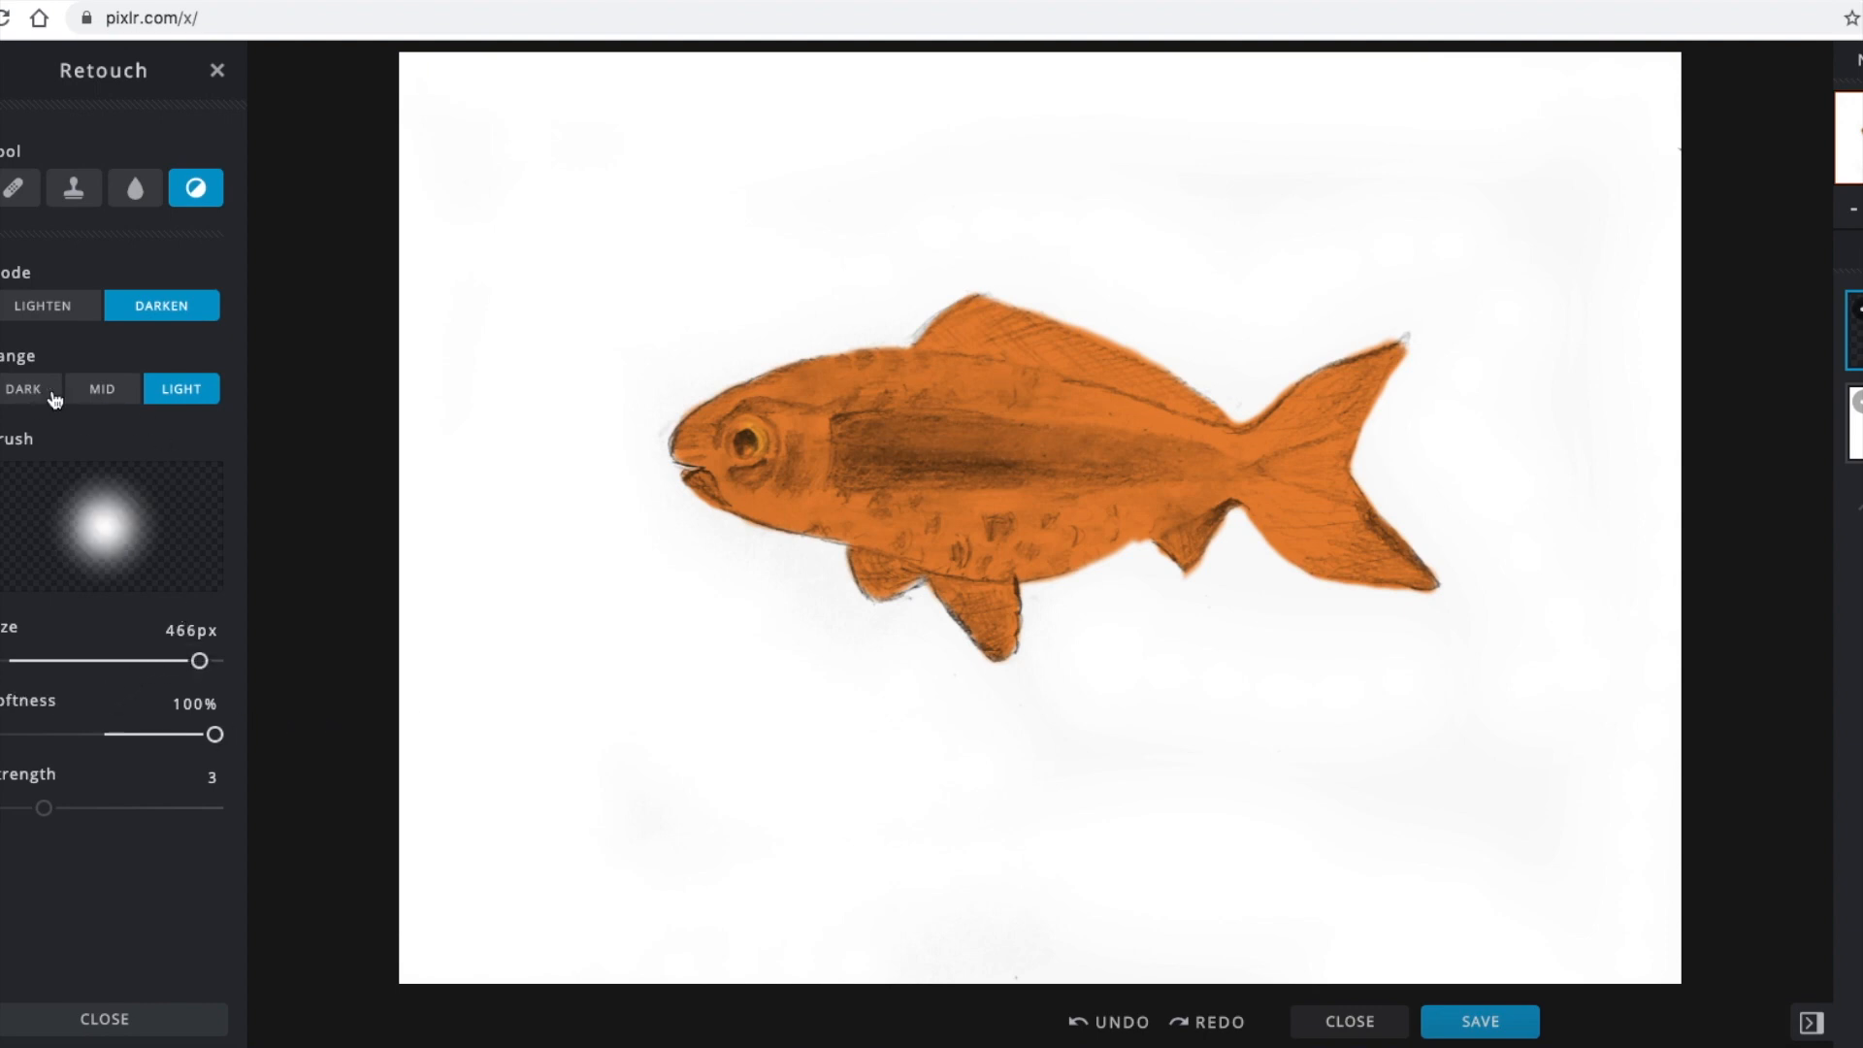
click(102, 388)
mouse_move(765, 570)
mouse_down()
mouse_move(695, 545)
mouse_move(922, 579)
mouse_move(1086, 574)
mouse_move(955, 596)
mouse_move(1174, 582)
mouse_move(1067, 620)
mouse_move(1093, 620)
mouse_move(860, 634)
mouse_move(1254, 355)
mouse_move(1268, 321)
mouse_move(771, 220)
mouse_up()
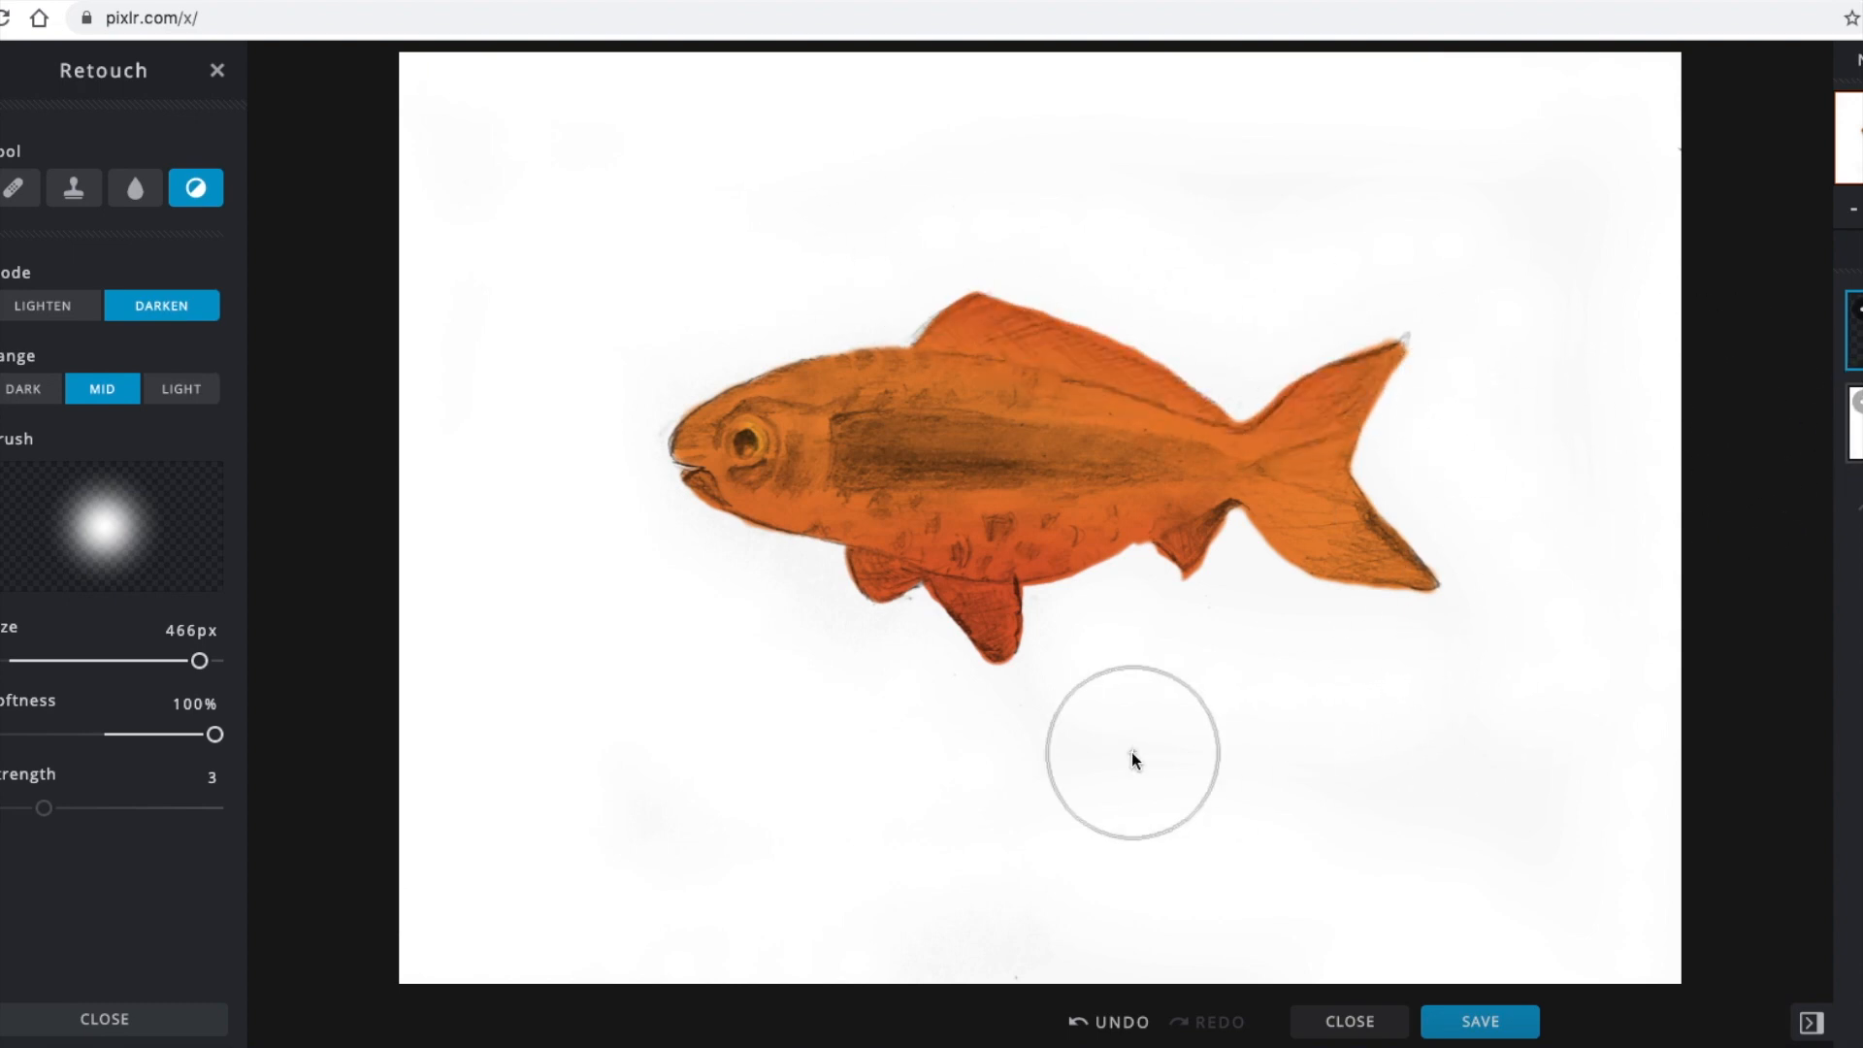
Undo the last darkening strokes on the fish's fins and belly.
key(ctrl+z)
key(ctrl+z)
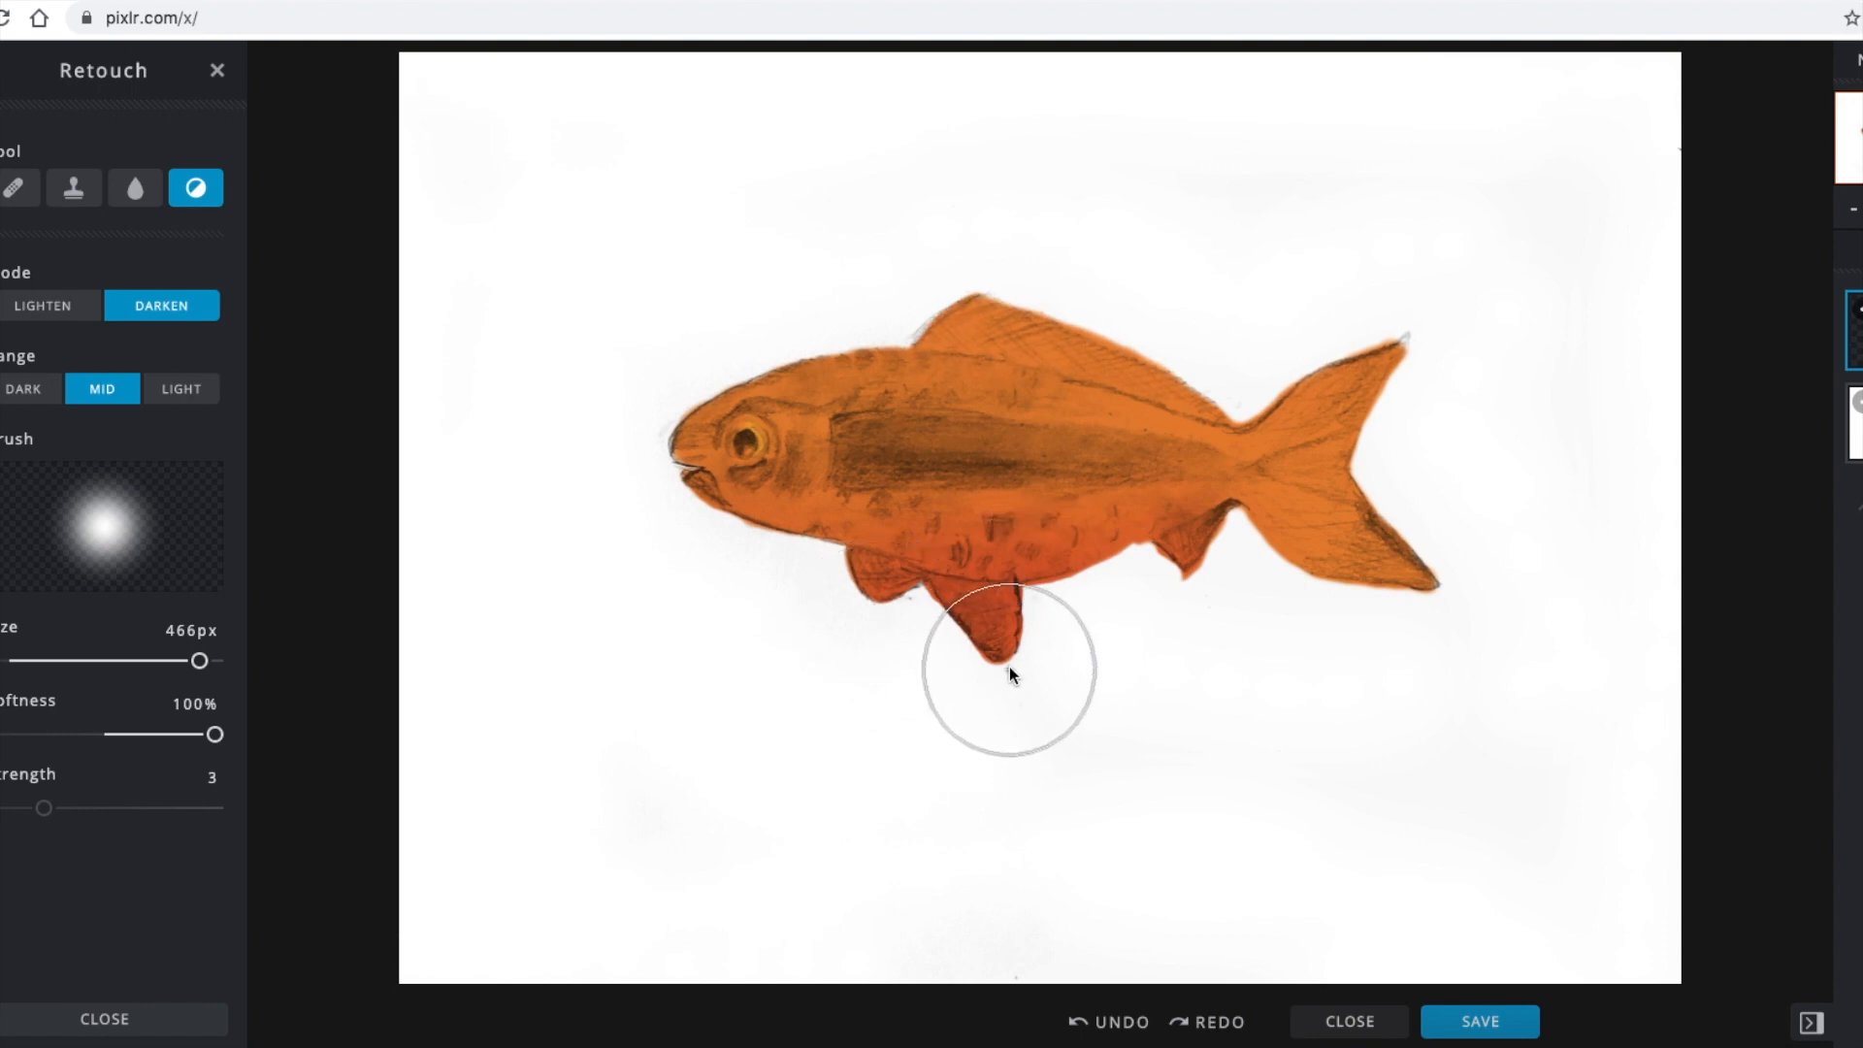
key(ctrl+z)
key(ctrl+z)
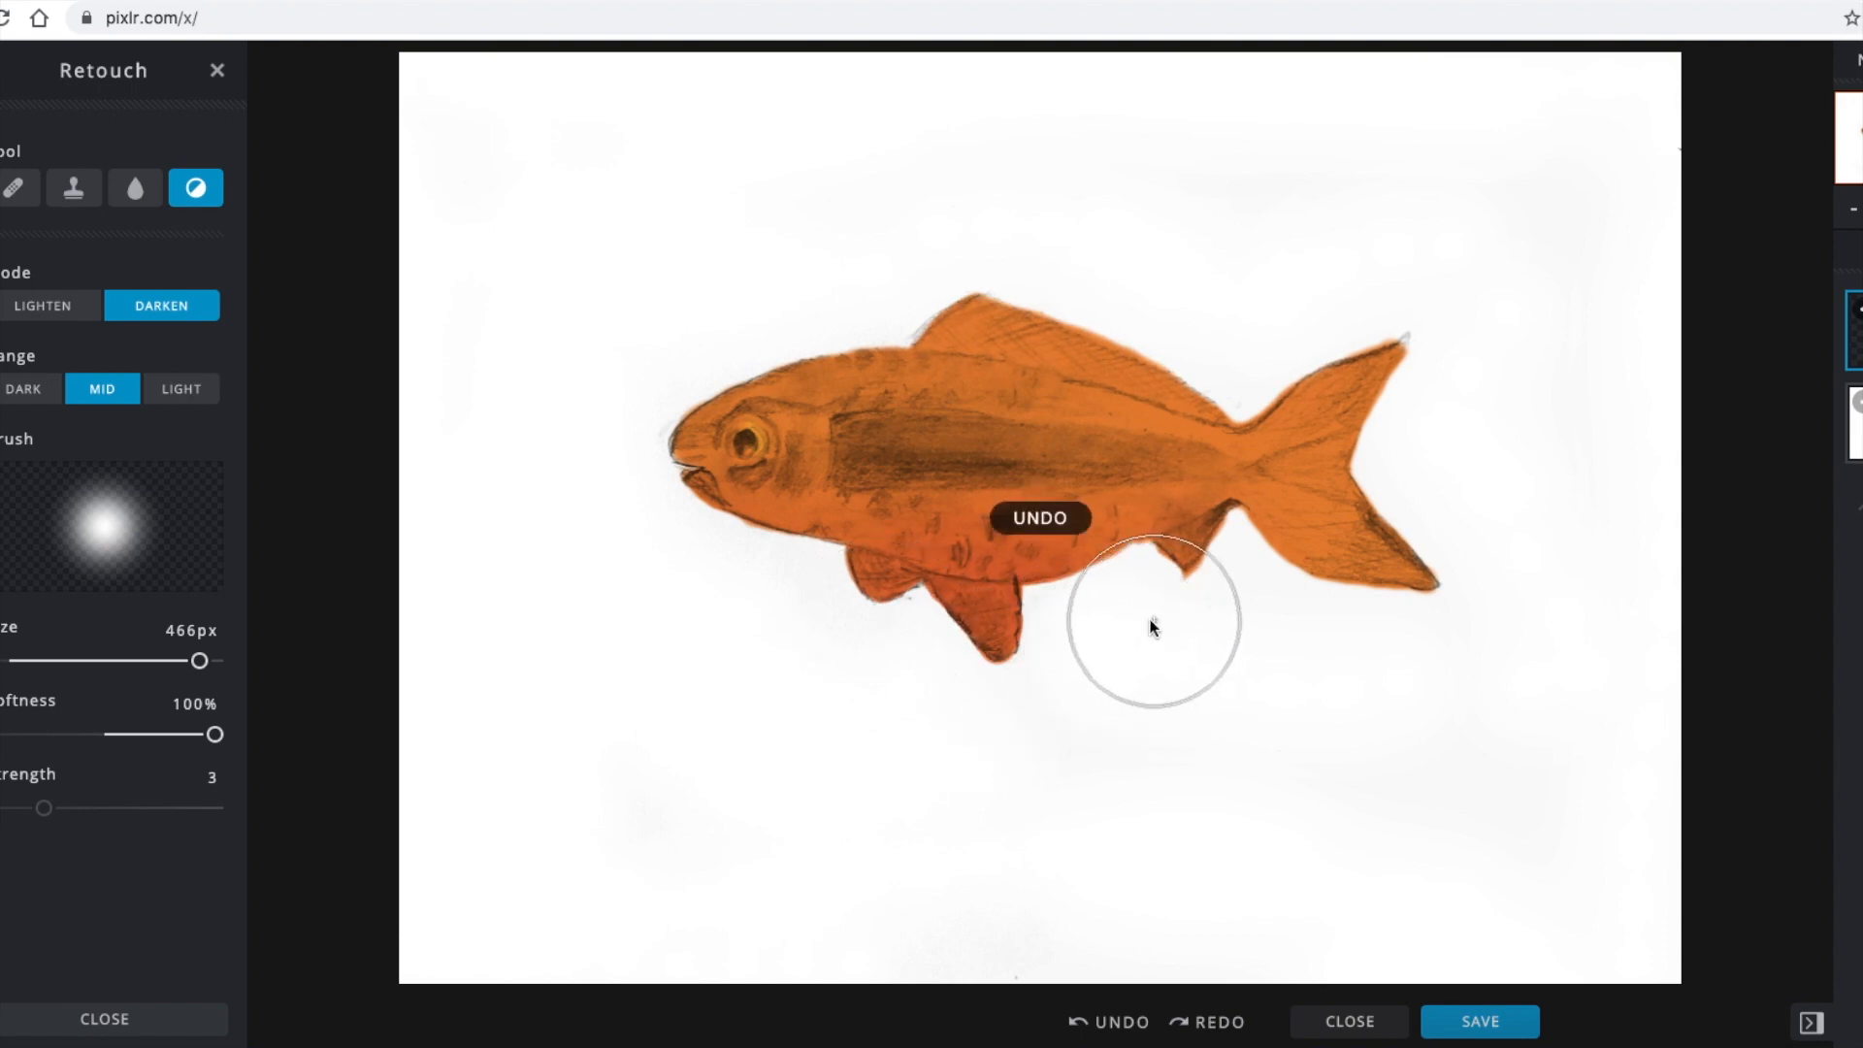
Reduce the retouch brush to 259 px and darken the fish's belly, lower fins, dorsal fin, head, side and tail.
drag(198, 661, 108, 661)
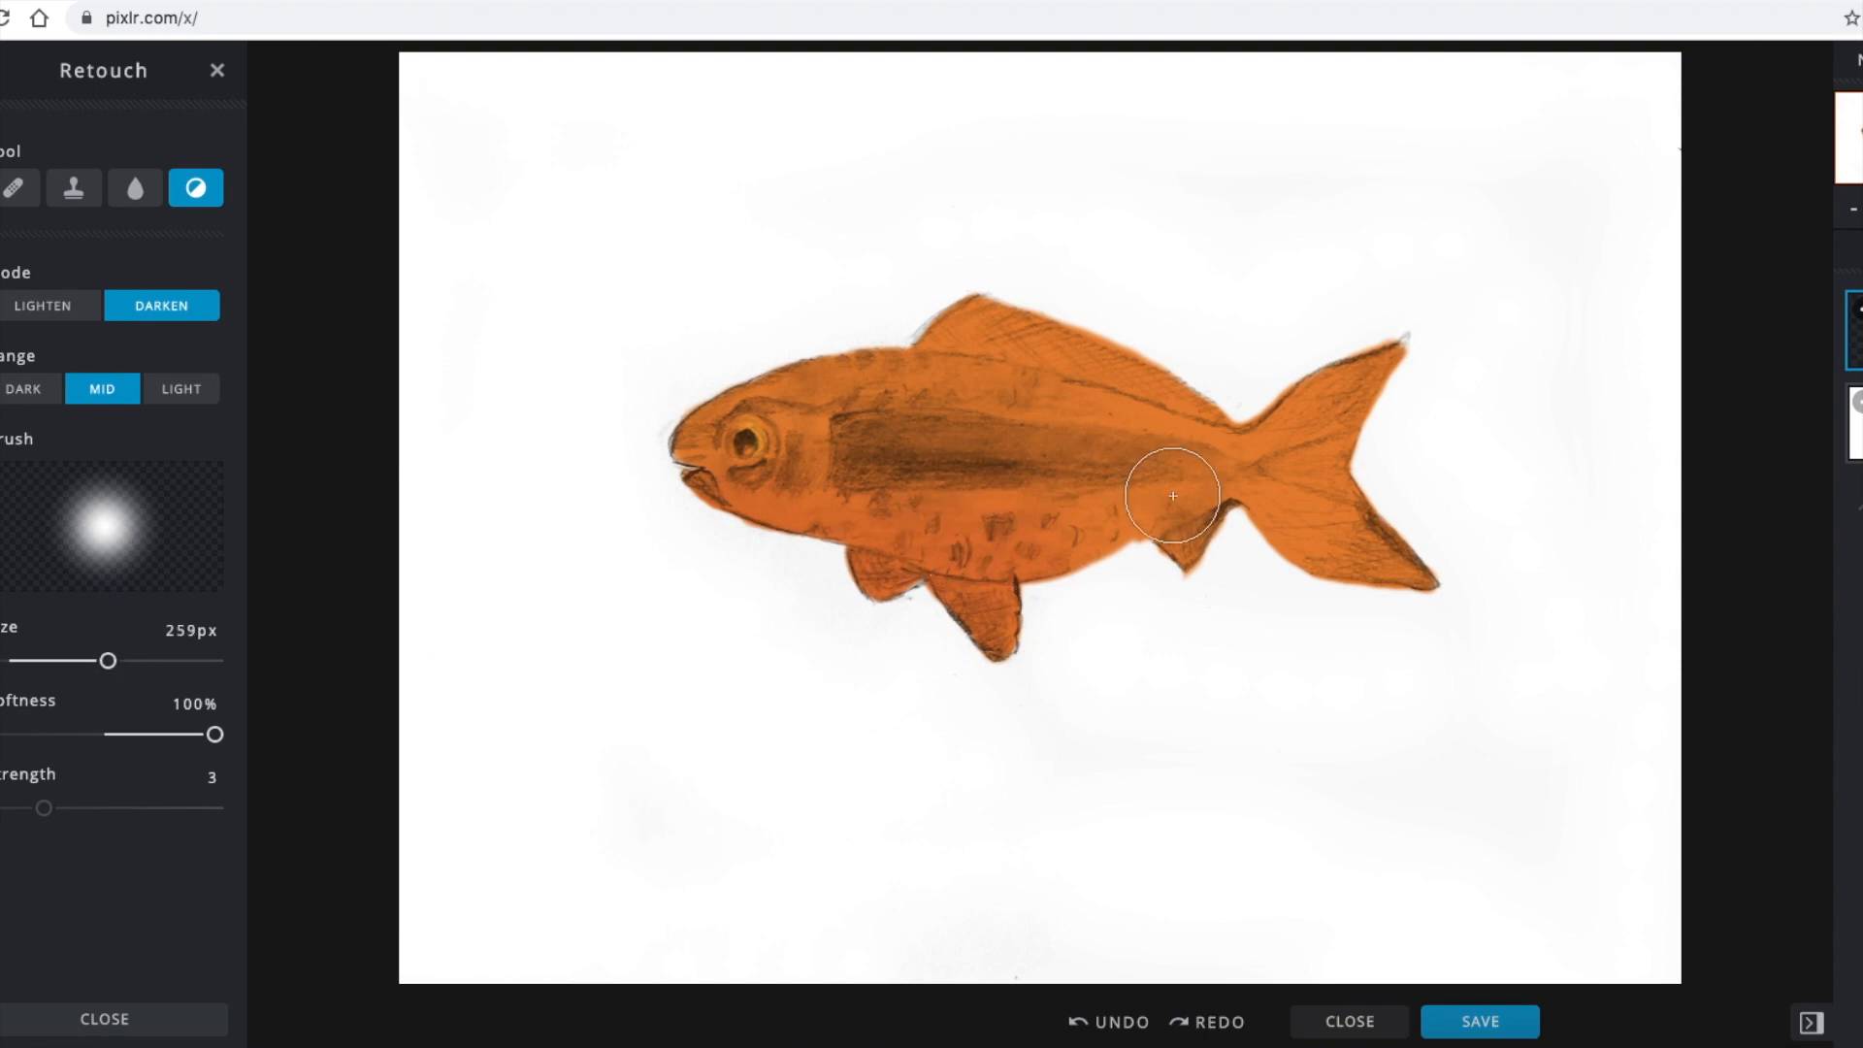
mouse_move(1208, 499)
mouse_down()
mouse_move(1013, 529)
mouse_move(667, 490)
mouse_move(737, 373)
mouse_move(699, 456)
mouse_move(718, 432)
mouse_move(965, 388)
mouse_move(1177, 445)
mouse_up()
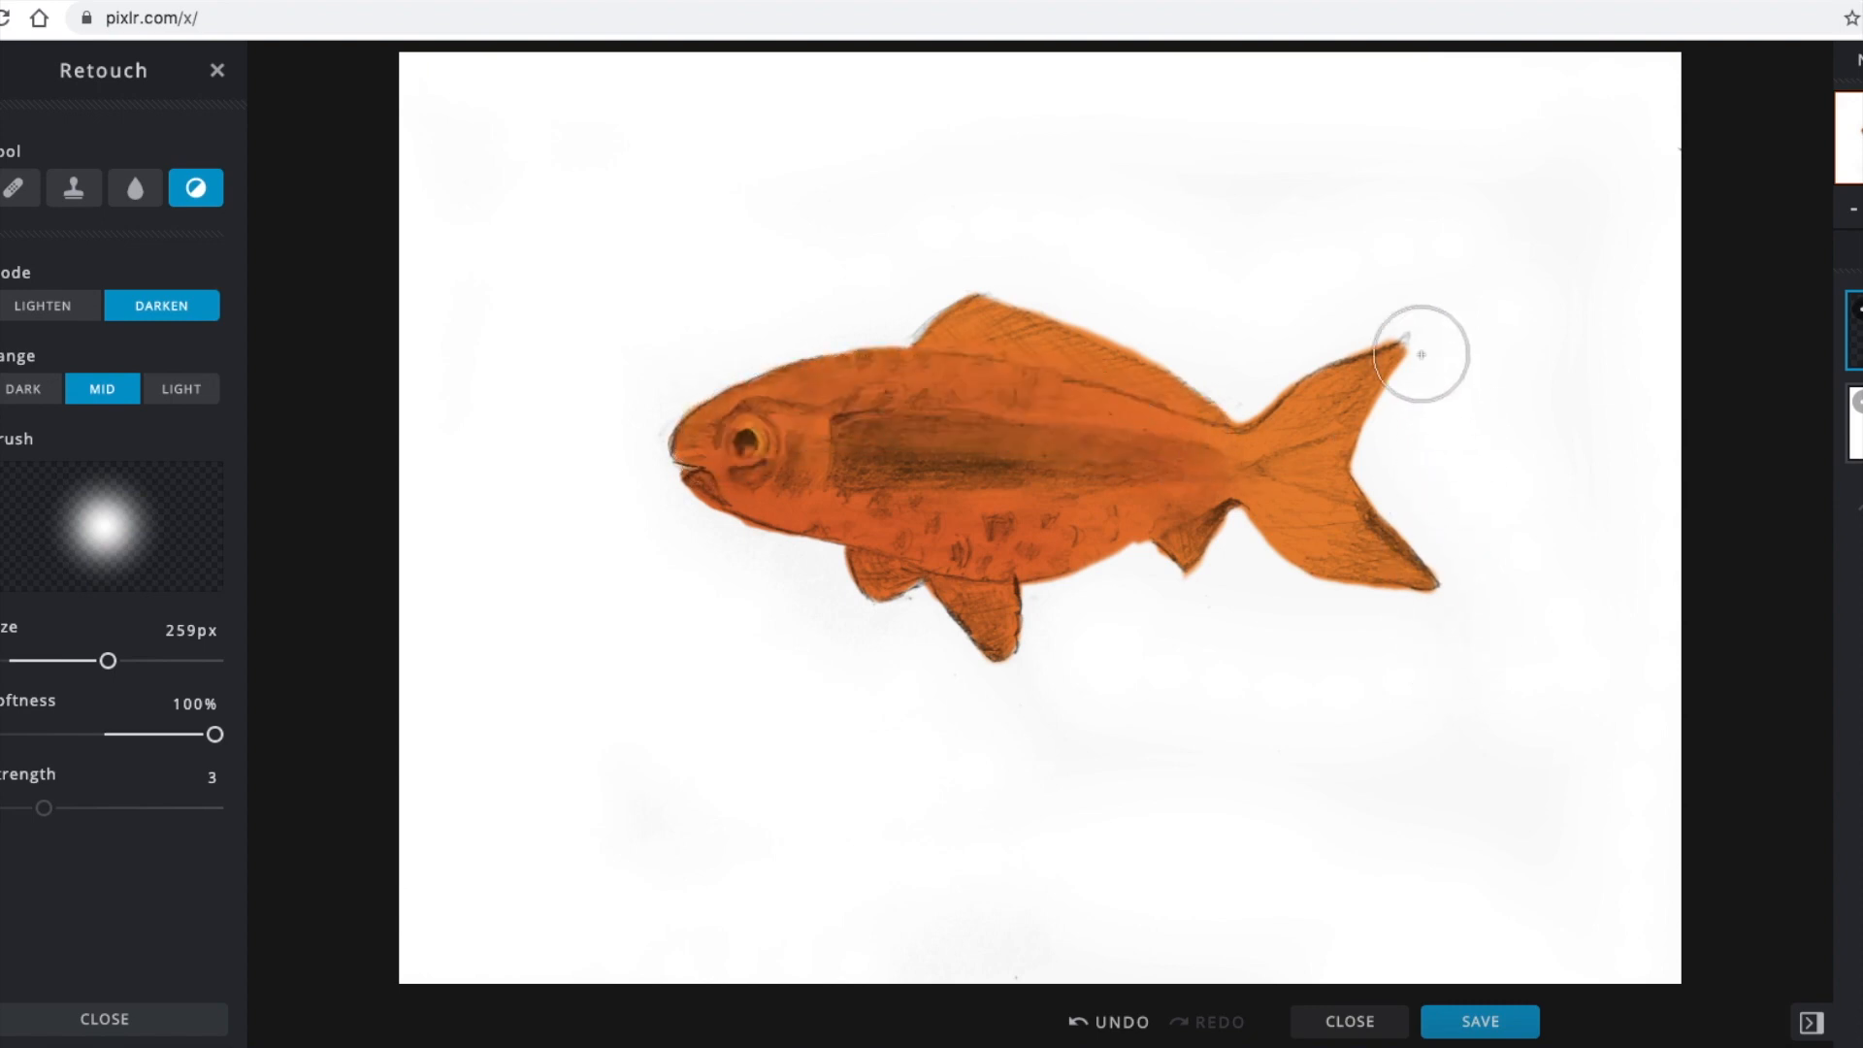
mouse_move(1144, 591)
mouse_down()
mouse_move(1010, 608)
mouse_move(1115, 579)
mouse_move(1217, 603)
mouse_move(819, 586)
mouse_move(990, 595)
mouse_move(740, 544)
mouse_move(749, 567)
mouse_up()
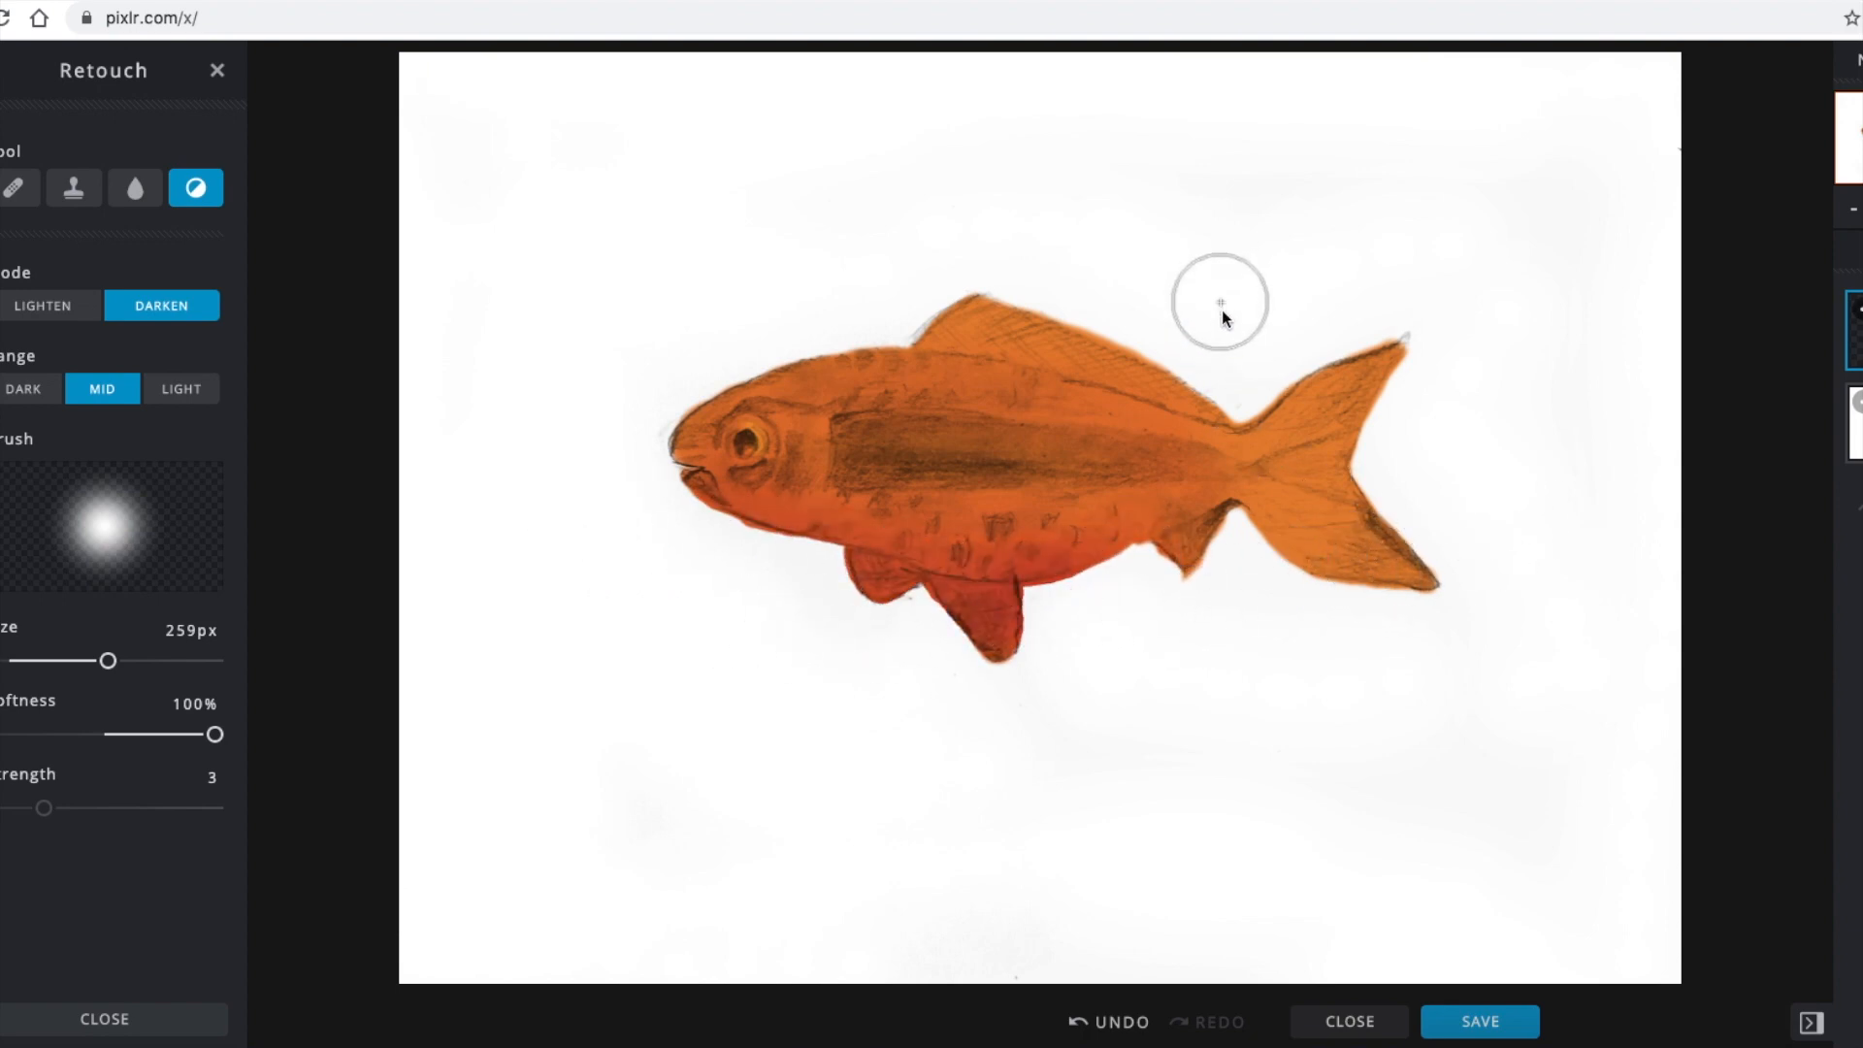
mouse_move(1020, 277)
mouse_down()
mouse_move(1248, 340)
mouse_move(1083, 313)
mouse_up()
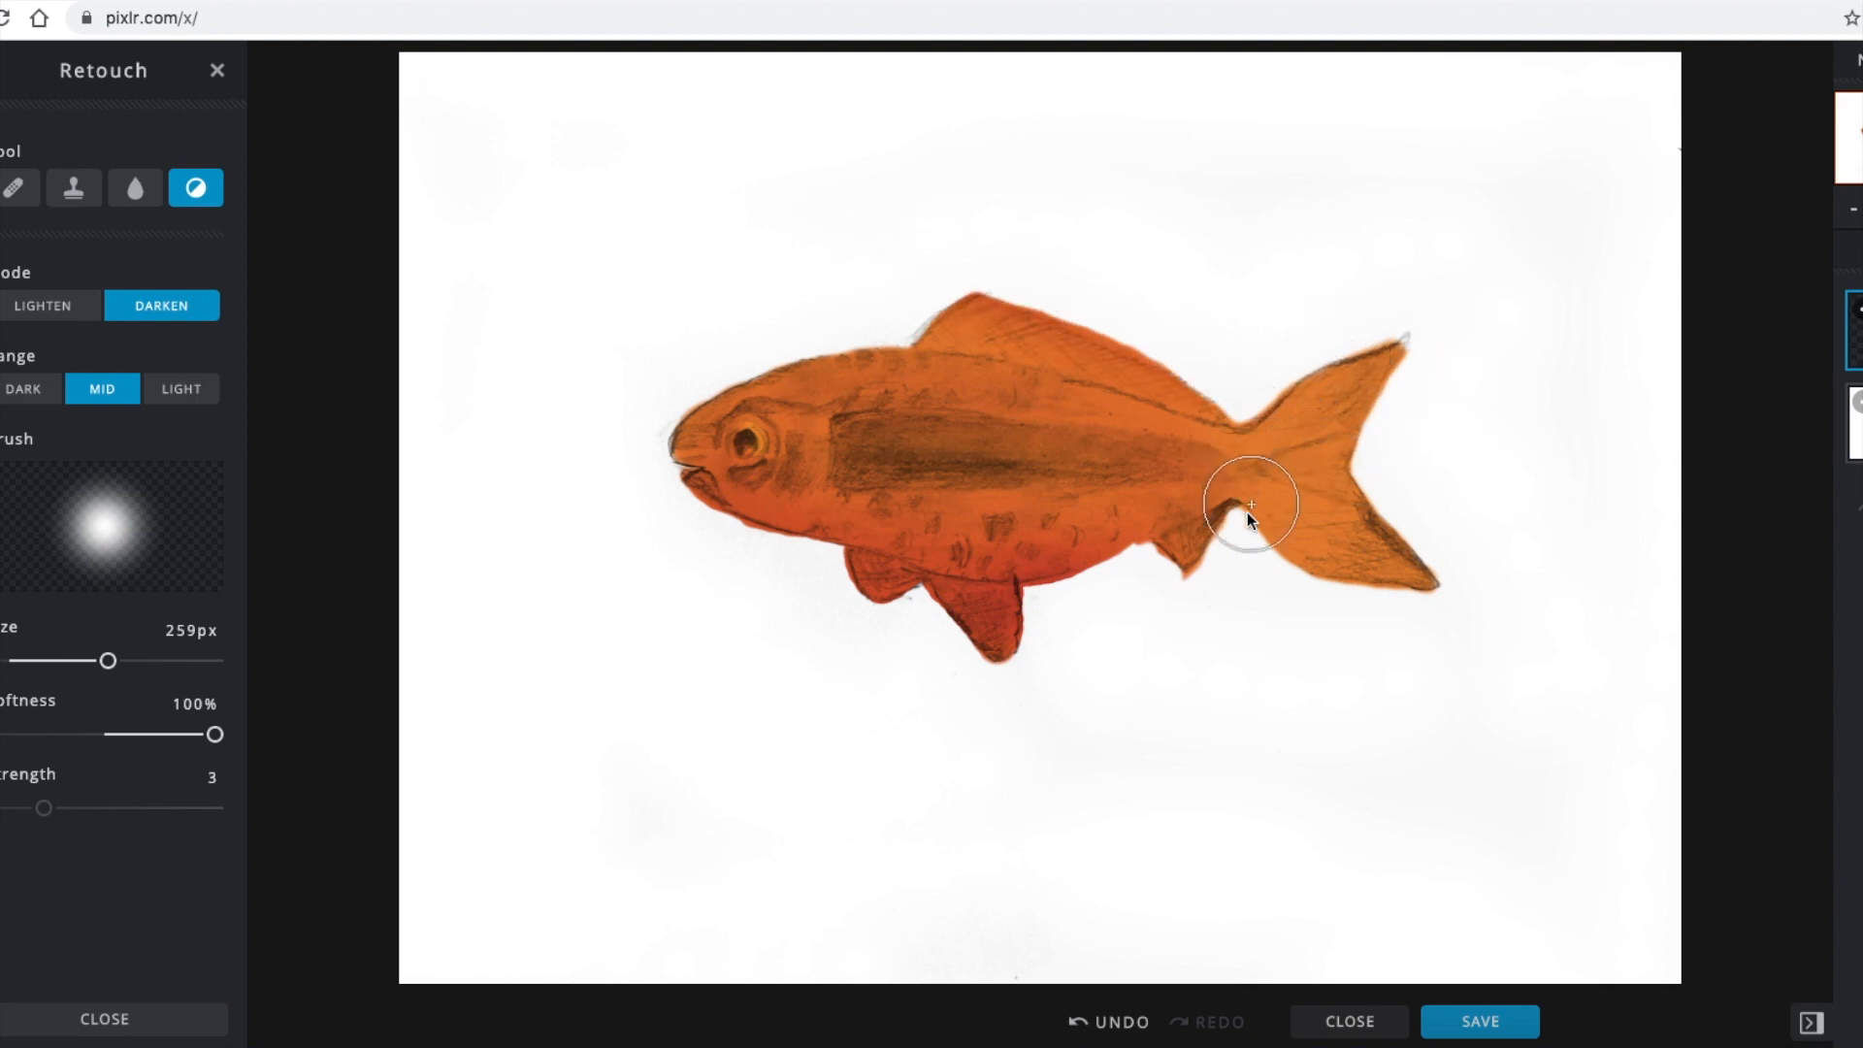
mouse_move(759, 476)
mouse_down()
mouse_move(777, 491)
mouse_move(873, 449)
mouse_move(666, 457)
mouse_up()
drag(845, 448, 999, 449)
mouse_move(1336, 480)
mouse_down()
mouse_move(1378, 427)
mouse_move(1502, 554)
mouse_up()
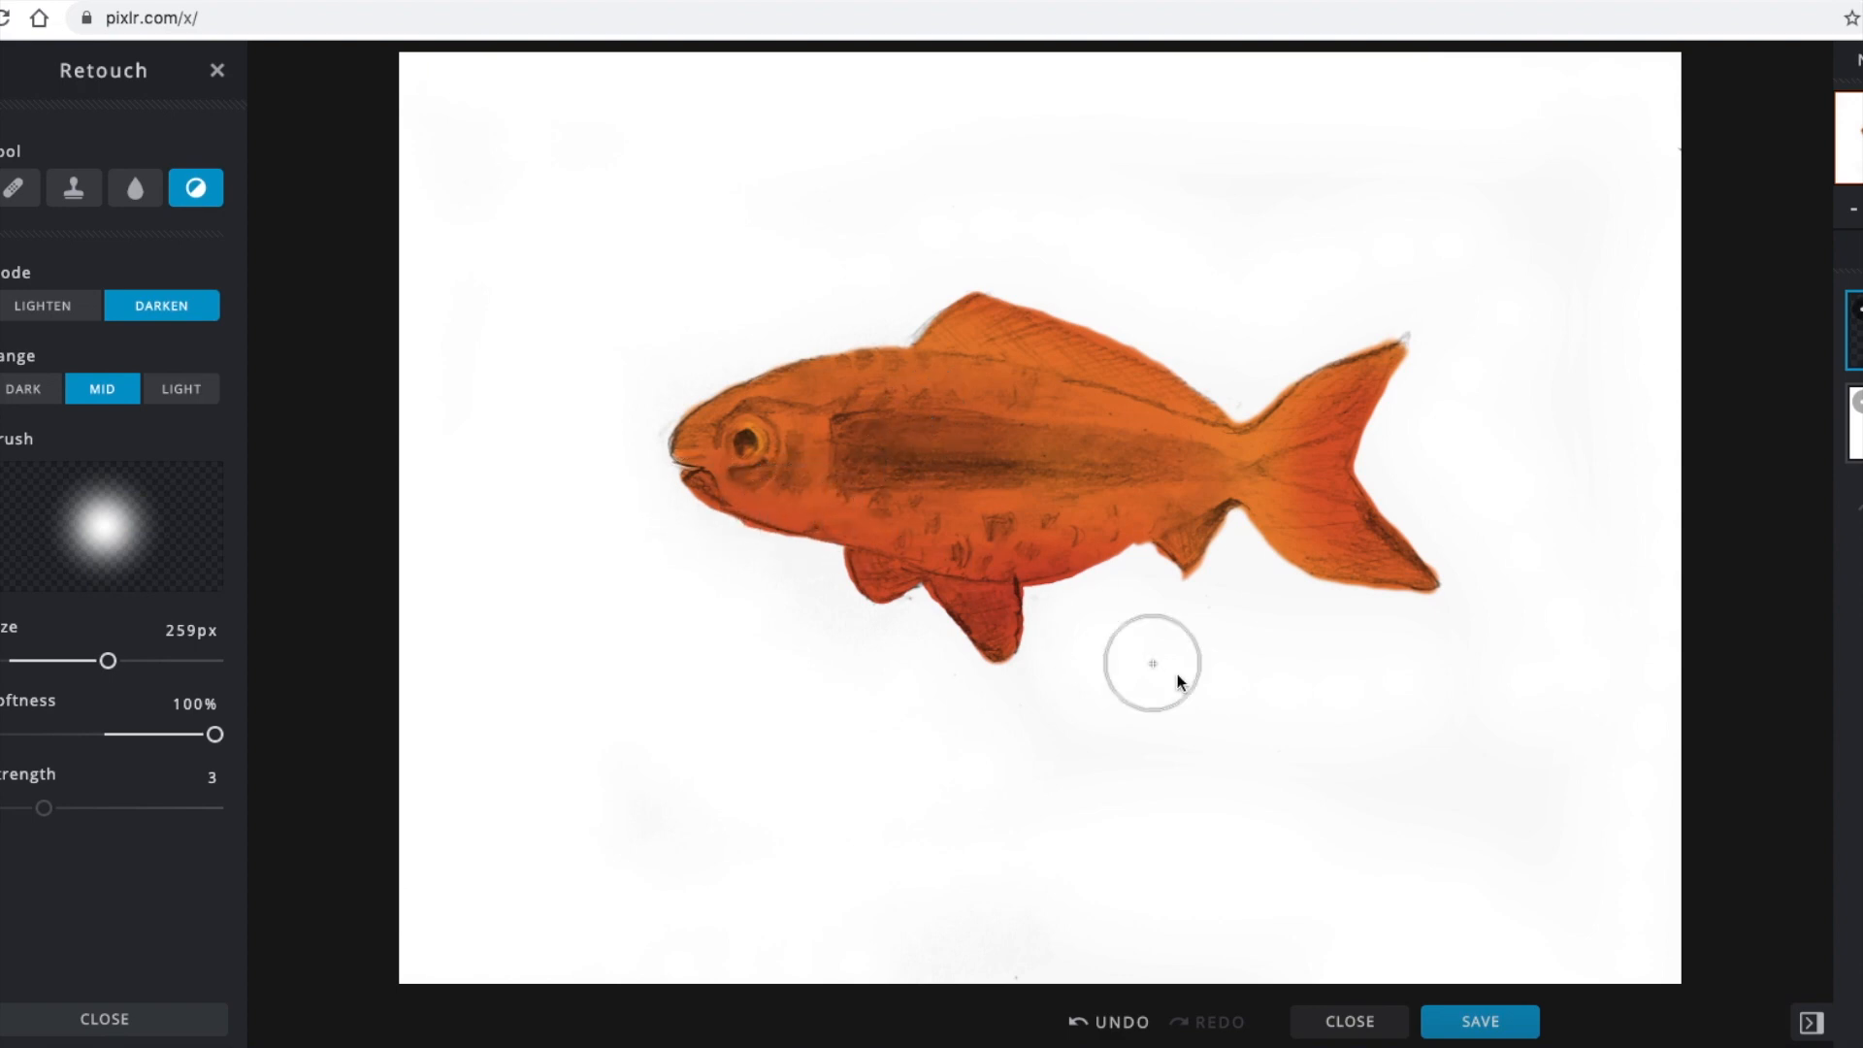
Download the image as a JPG at 100% quality, naming the file "Coloured fish" followed by a hyphen and the author's name.
click(1481, 1027)
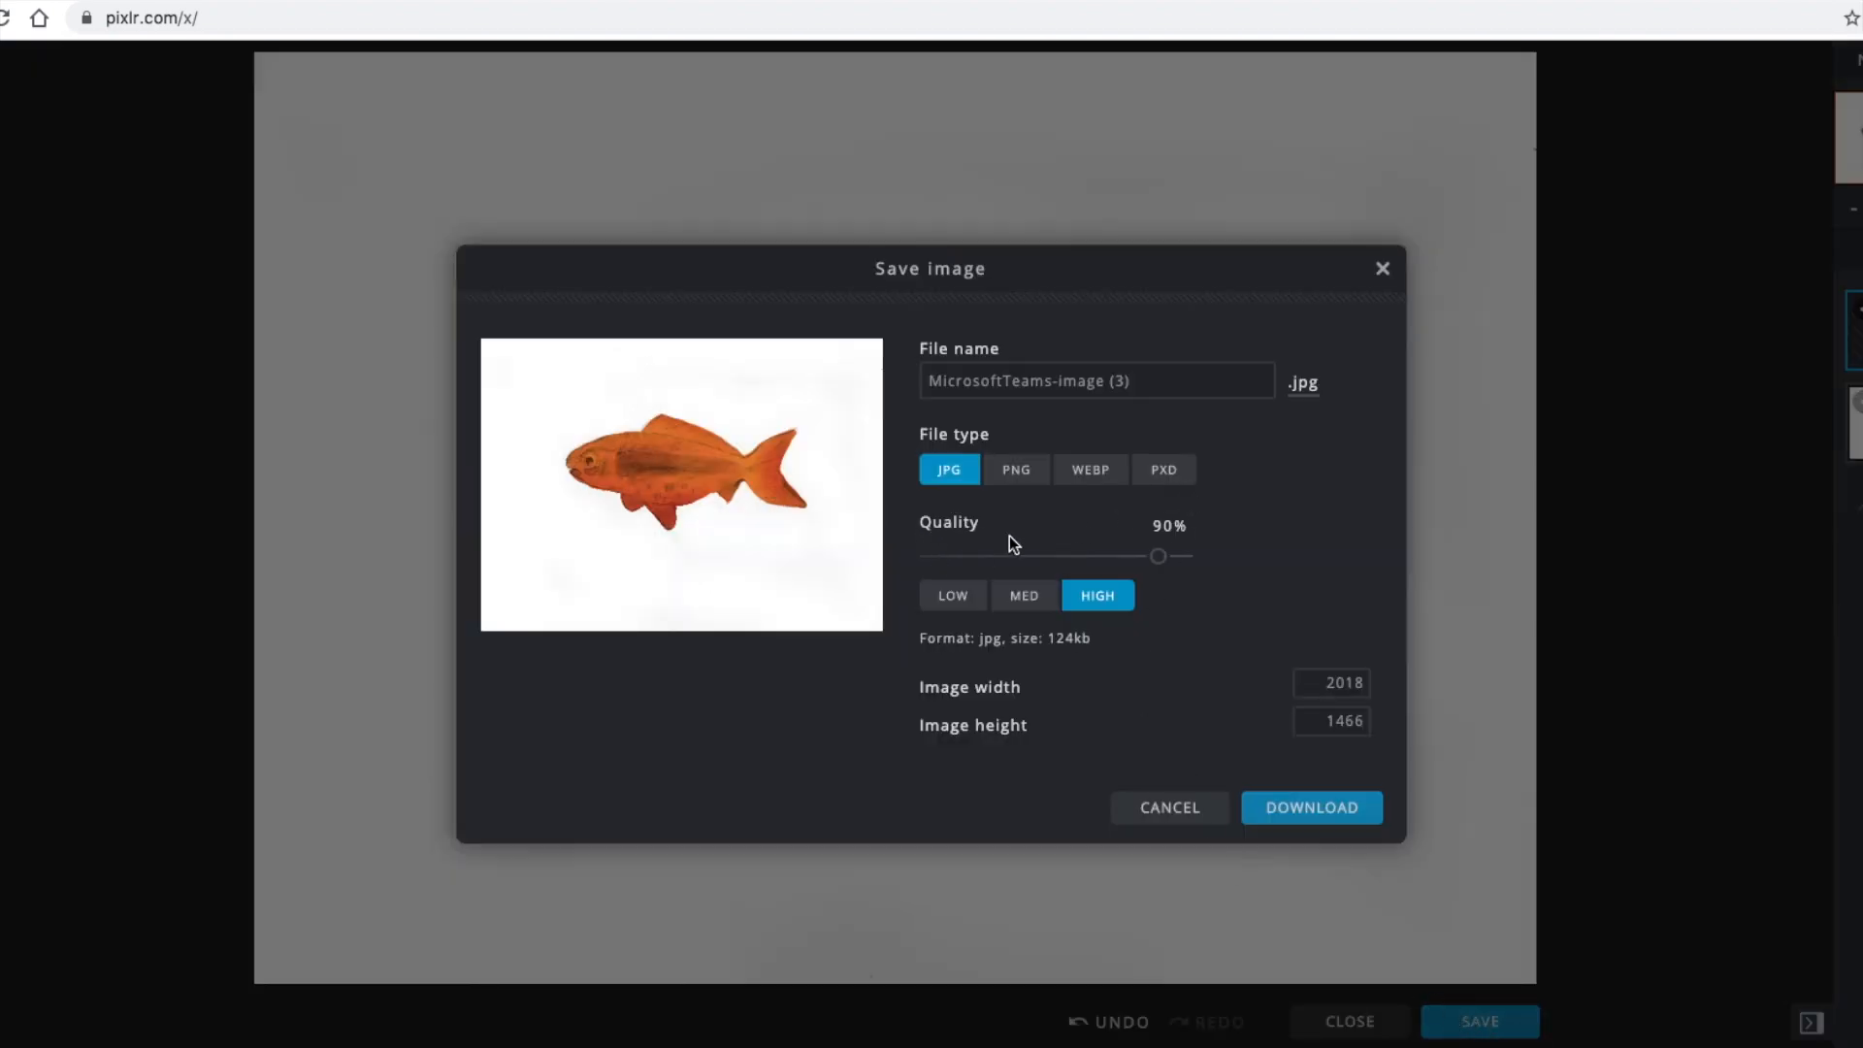
drag(1158, 561, 1209, 556)
click(1157, 381)
drag(1157, 382, 939, 381)
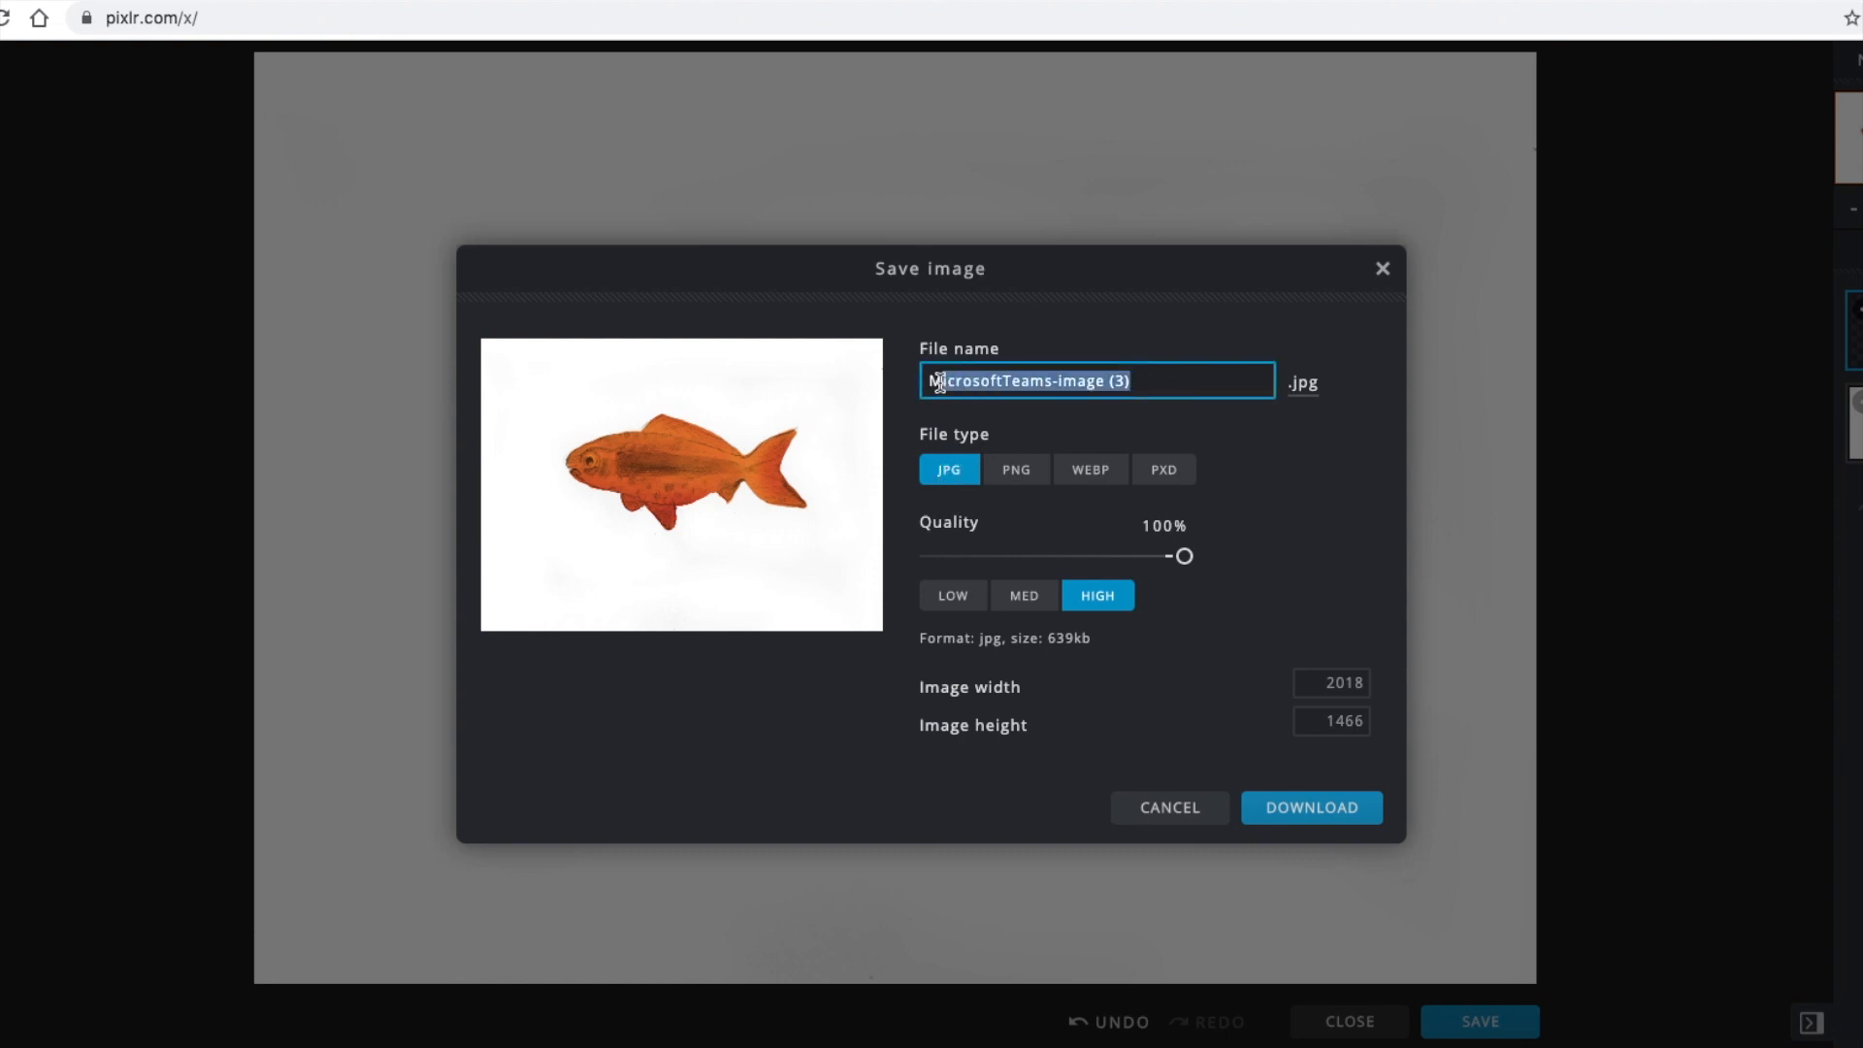
key(BackSpace)
key(BackSpace)
text(Coloured fish - Mr Cann)
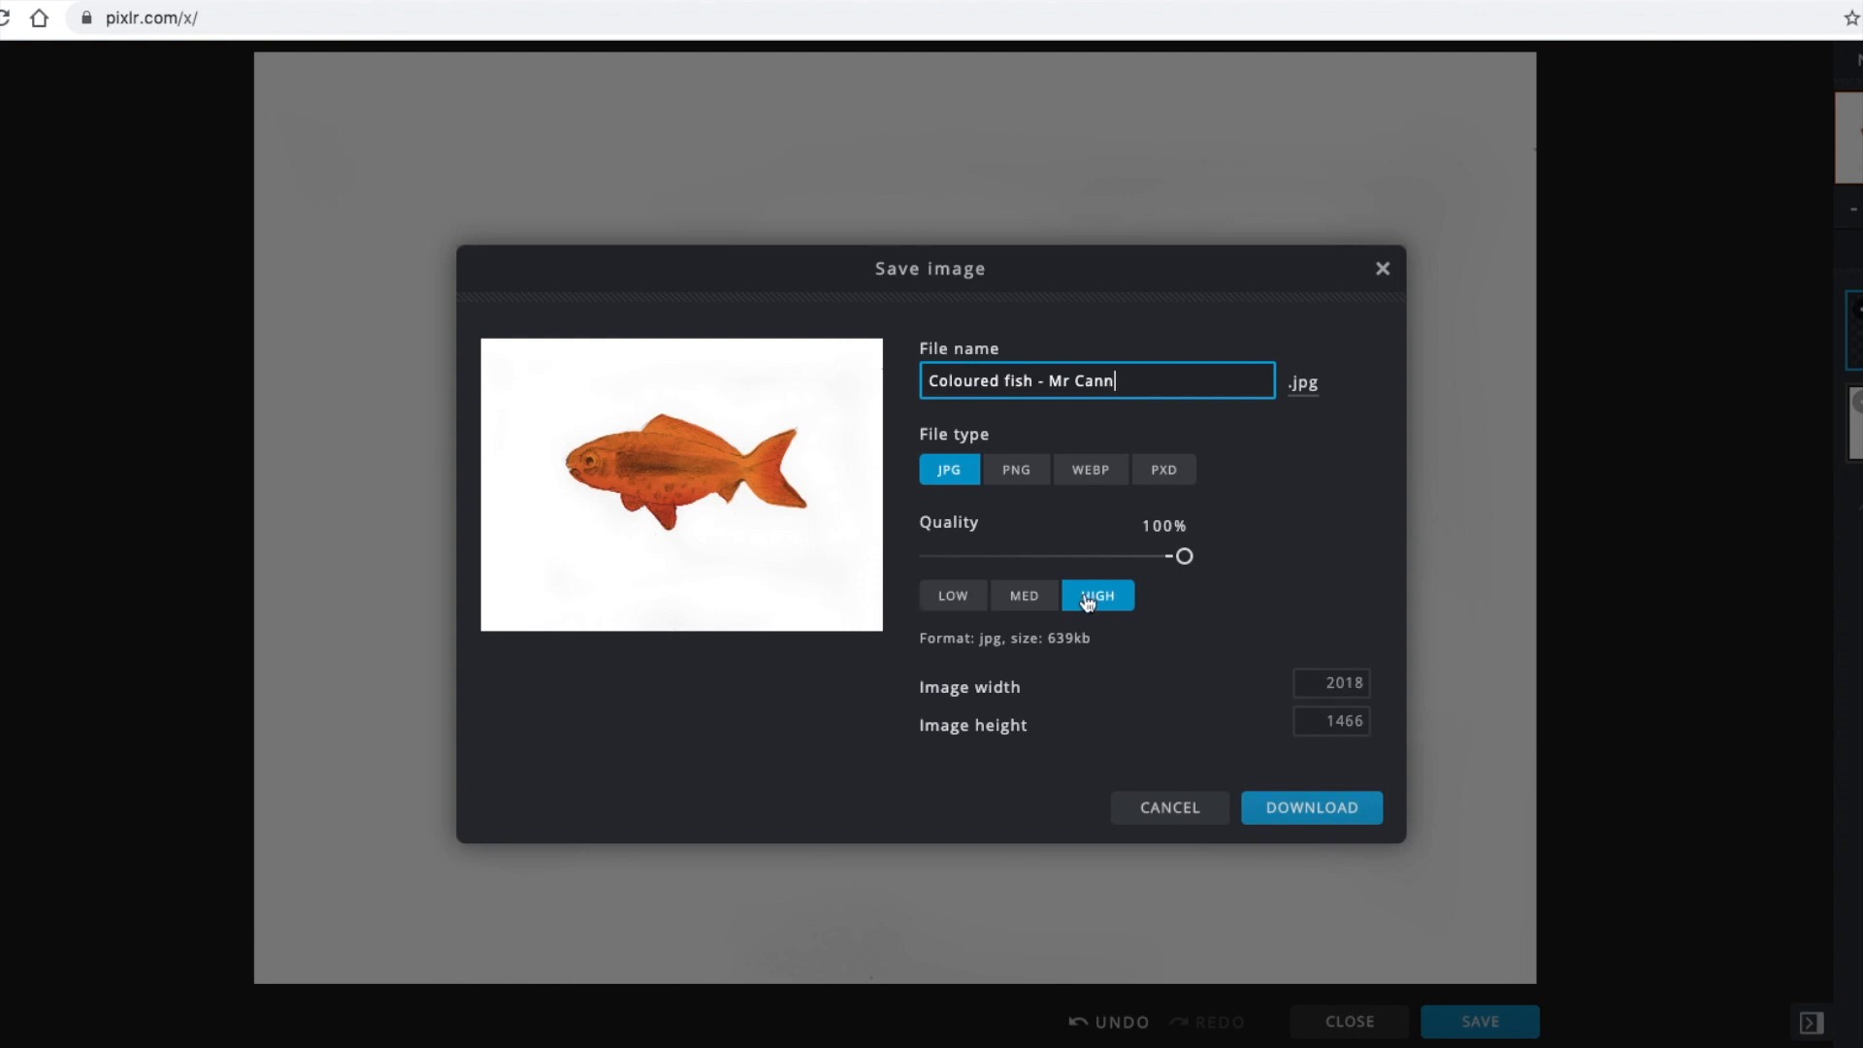
click(1287, 804)
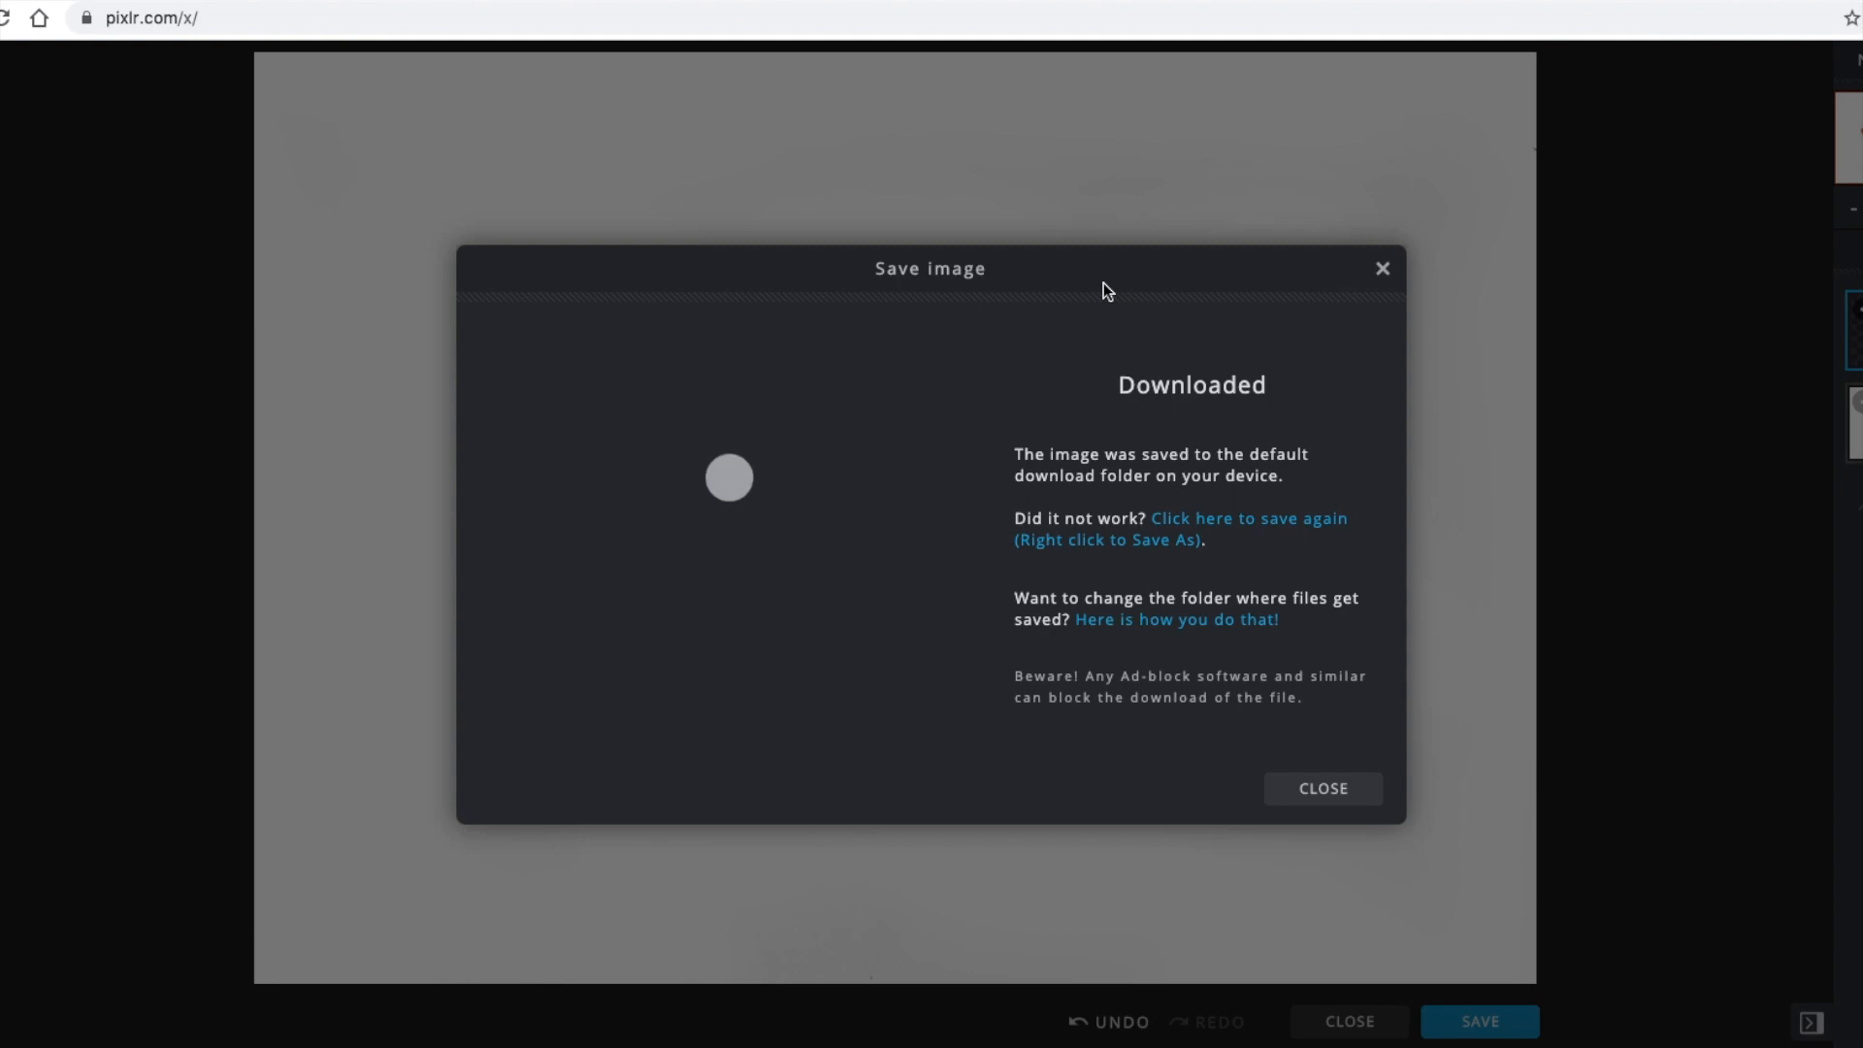
click(1330, 788)
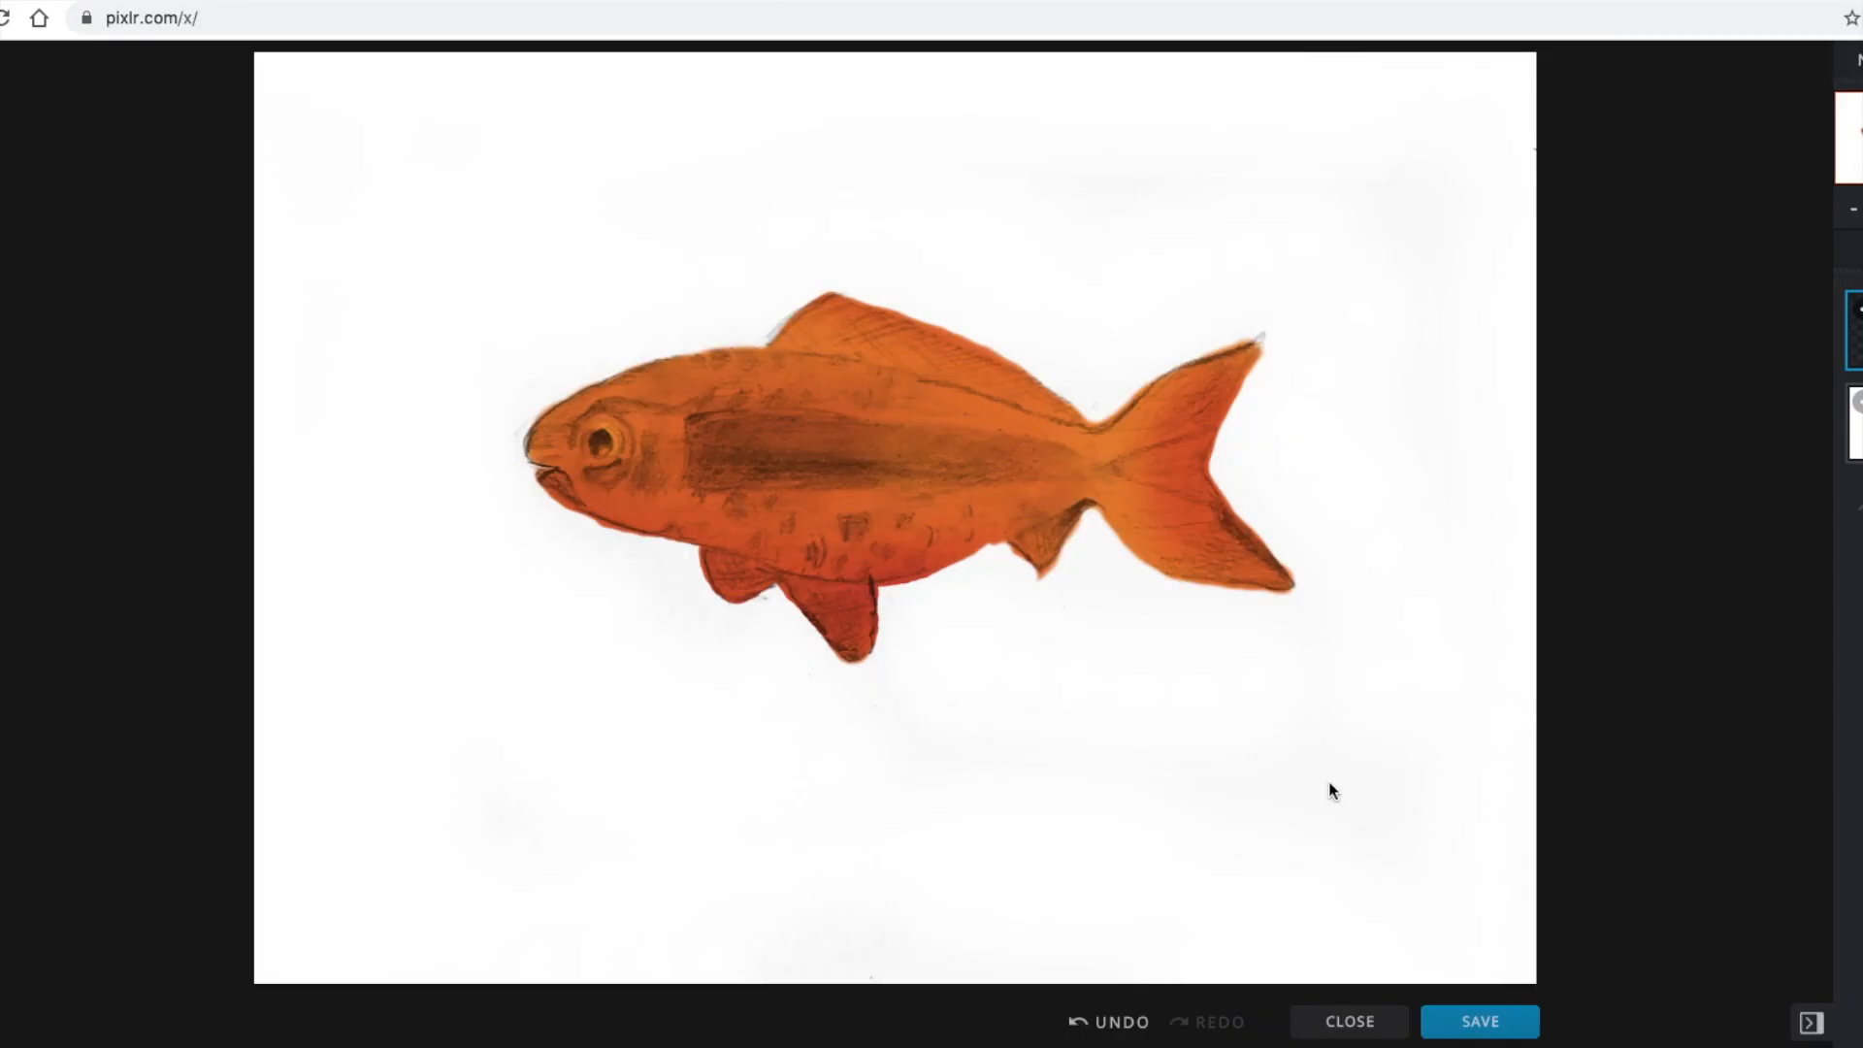